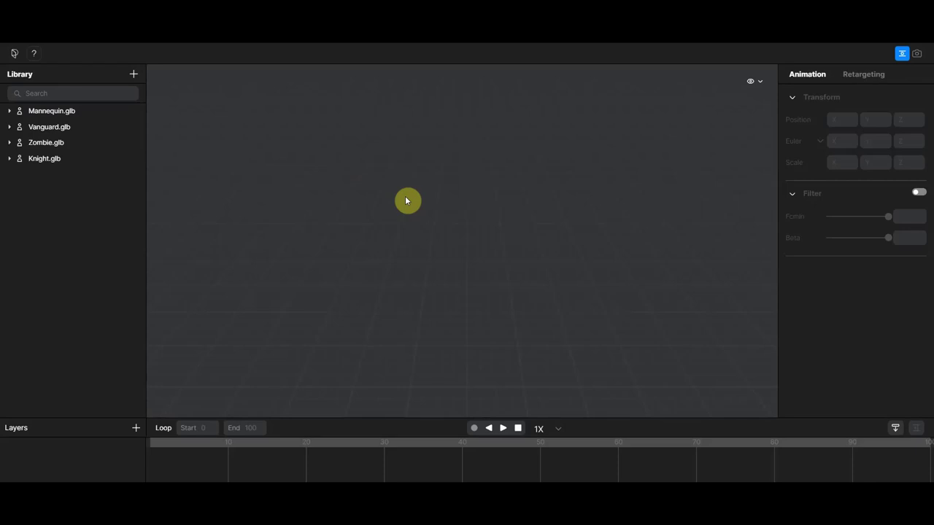
Step: Place Mannequin.glb from the Library into the scene, then zoom and orbit to view it
{"action": "left_click_drag", "start_coordinate": [46, 110], "coordinate": [460, 196]}
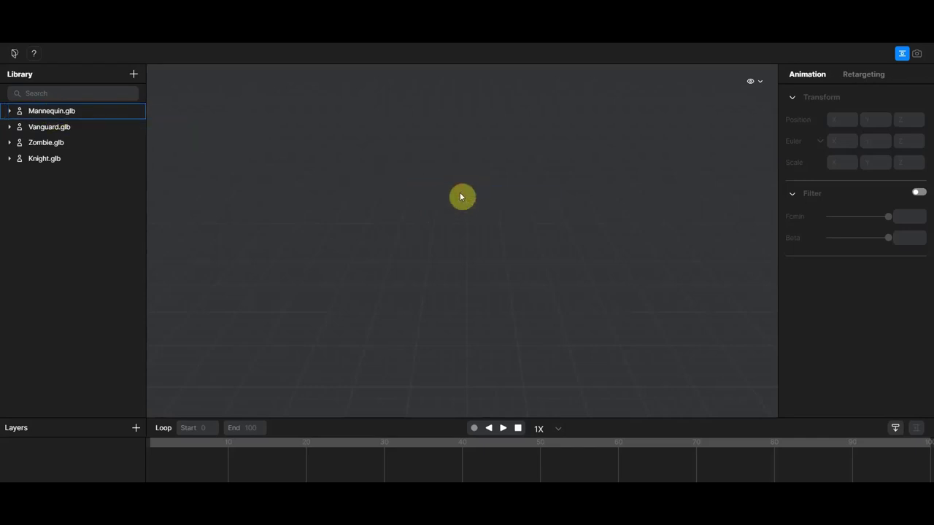
{"action": "scroll", "coordinate": [506, 246], "scroll_direction": "up", "scroll_amount": 3}
{"action": "scroll", "coordinate": [507, 245], "scroll_direction": "up", "scroll_amount": 3}
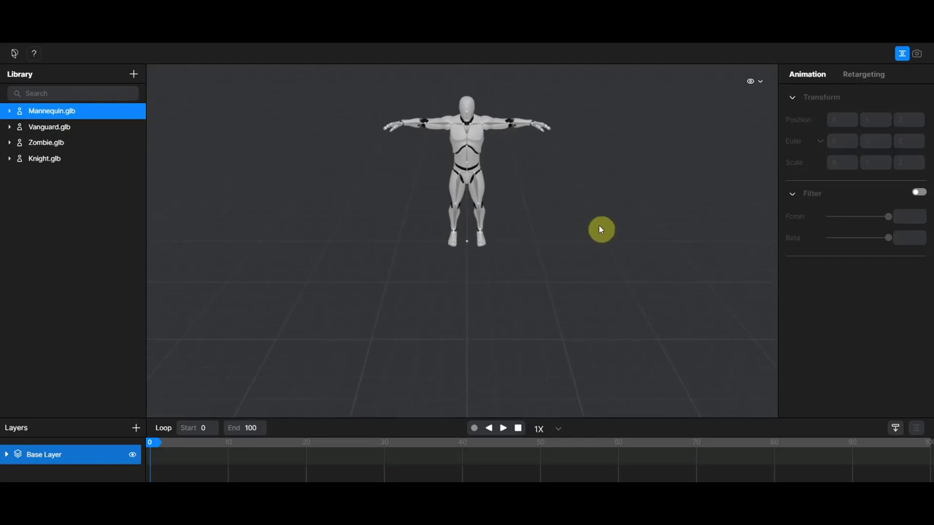
{"action": "mouse_move", "coordinate": [604, 214]}
{"action": "left_mouse_down"}
{"action": "mouse_move", "coordinate": [603, 254]}
{"action": "mouse_move", "coordinate": [590, 189]}
{"action": "mouse_move", "coordinate": [539, 151]}
{"action": "mouse_move", "coordinate": [467, 150]}
{"action": "mouse_move", "coordinate": [625, 148]}
{"action": "mouse_move", "coordinate": [410, 135]}
{"action": "mouse_move", "coordinate": [218, 148]}
{"action": "mouse_move", "coordinate": [630, 148]}
{"action": "mouse_move", "coordinate": [481, 171]}
{"action": "mouse_move", "coordinate": [531, 154]}
{"action": "mouse_move", "coordinate": [504, 168]}
{"action": "mouse_move", "coordinate": [590, 183]}
{"action": "mouse_move", "coordinate": [467, 255]}
{"action": "mouse_move", "coordinate": [492, 246]}
{"action": "left_mouse_up"}
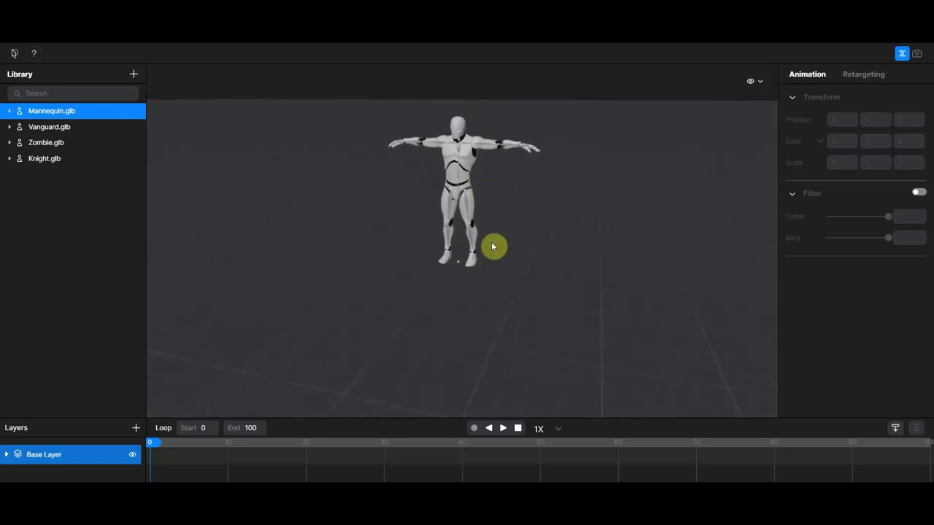
{"action": "left_click_drag", "start_coordinate": [58, 126], "coordinate": [362, 188]}
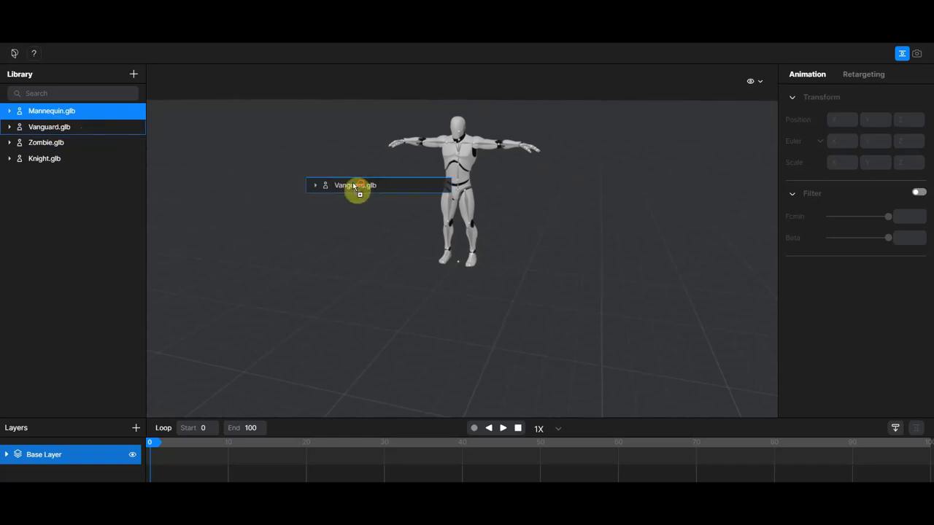
{"action": "scroll", "coordinate": [511, 200], "scroll_direction": "up", "scroll_amount": 3}
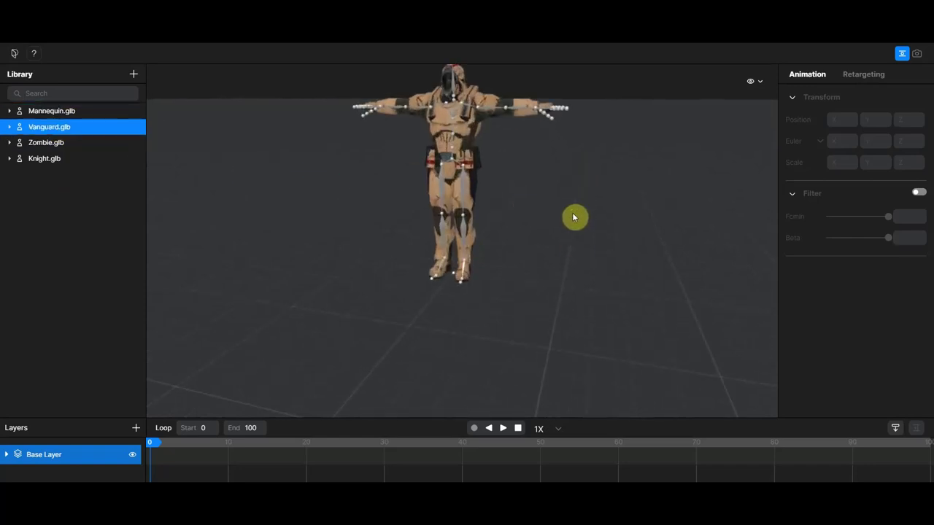
{"action": "left_click_drag", "start_coordinate": [573, 193], "coordinate": [593, 274]}
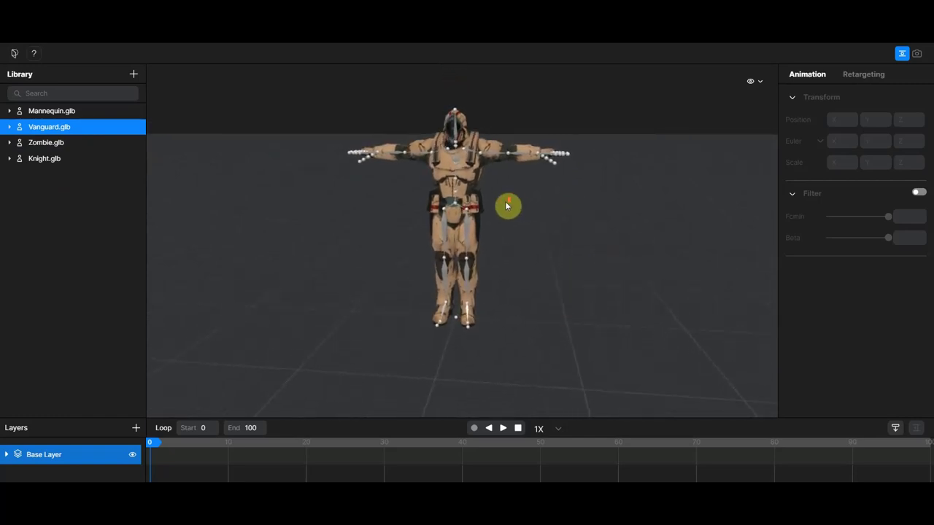
{"action": "scroll", "coordinate": [504, 205], "scroll_direction": "up", "scroll_amount": 3}
{"action": "scroll", "coordinate": [503, 198], "scroll_direction": "down", "scroll_amount": 2}
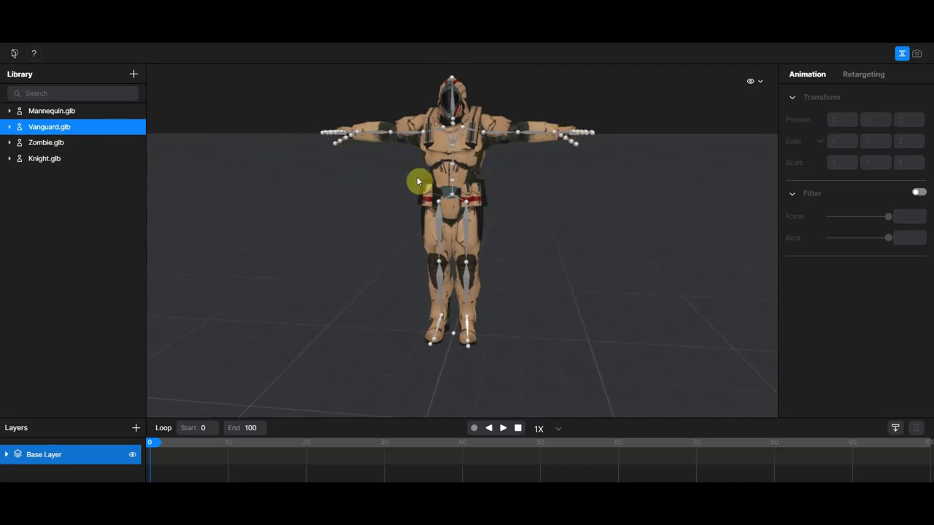
{"action": "left_click_drag", "start_coordinate": [60, 146], "coordinate": [387, 202]}
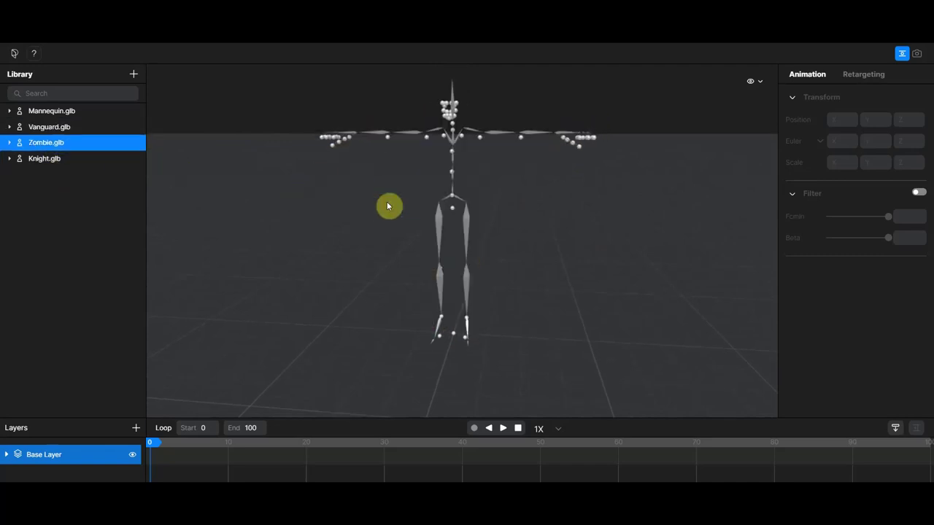
{"action": "left_click_drag", "start_coordinate": [58, 159], "coordinate": [418, 224]}
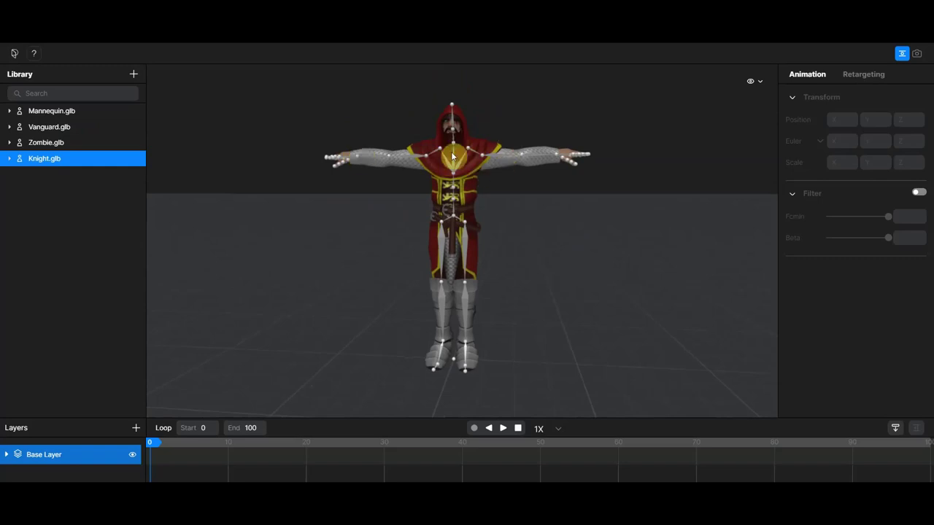
{"action": "left_click", "coordinate": [73, 111]}
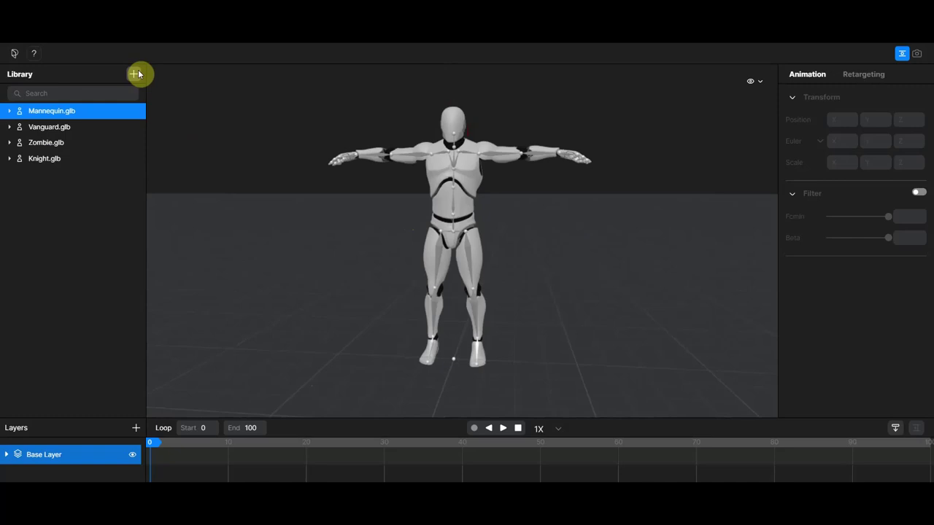
Step: Import the Untitled armchair video from the computer and confirm loading it for motion extraction
{"action": "left_click", "coordinate": [134, 75]}
{"action": "left_click", "coordinate": [478, 299]}
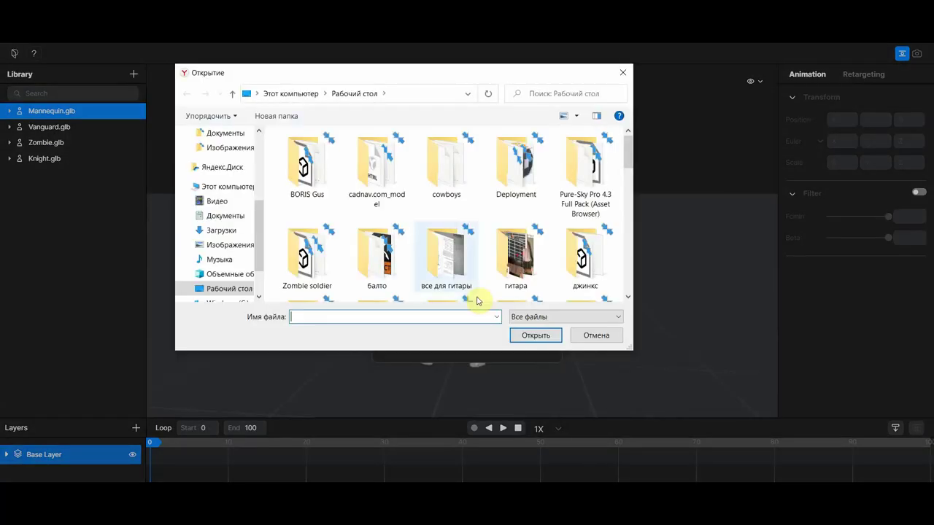
{"action": "scroll", "coordinate": [459, 273], "scroll_direction": "down", "scroll_amount": 2}
{"action": "scroll", "coordinate": [467, 269], "scroll_direction": "down", "scroll_amount": 3}
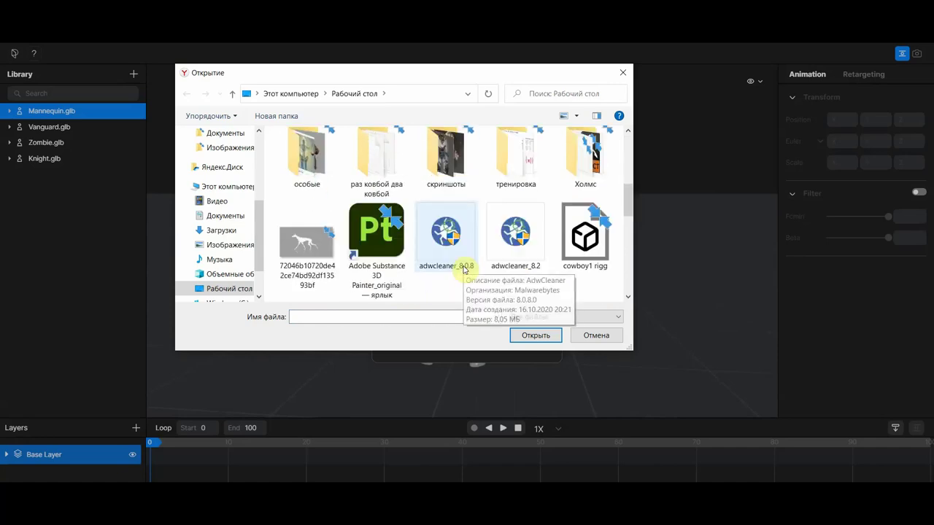
{"action": "scroll", "coordinate": [474, 259], "scroll_direction": "down", "scroll_amount": 2}
{"action": "scroll", "coordinate": [474, 259], "scroll_direction": "down", "scroll_amount": 1}
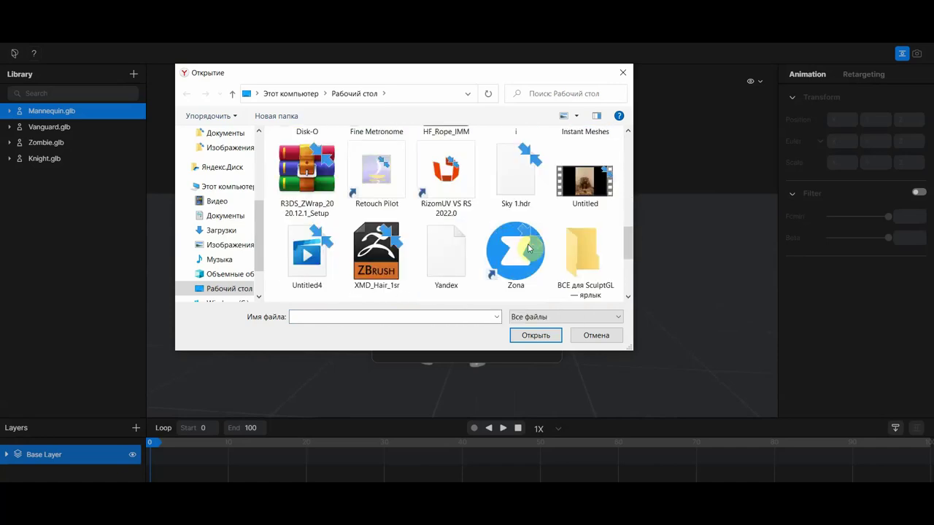
{"action": "double_click", "coordinate": [587, 191]}
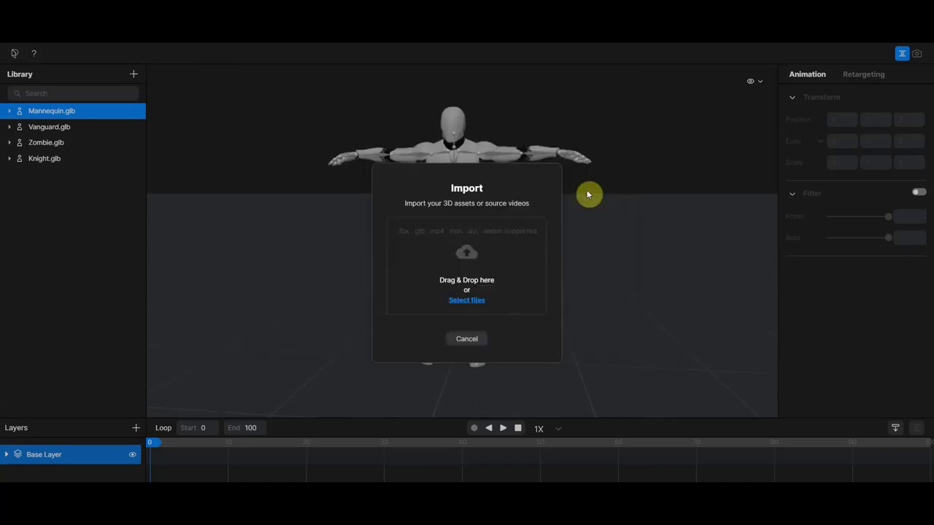
{"action": "left_click", "coordinate": [502, 290]}
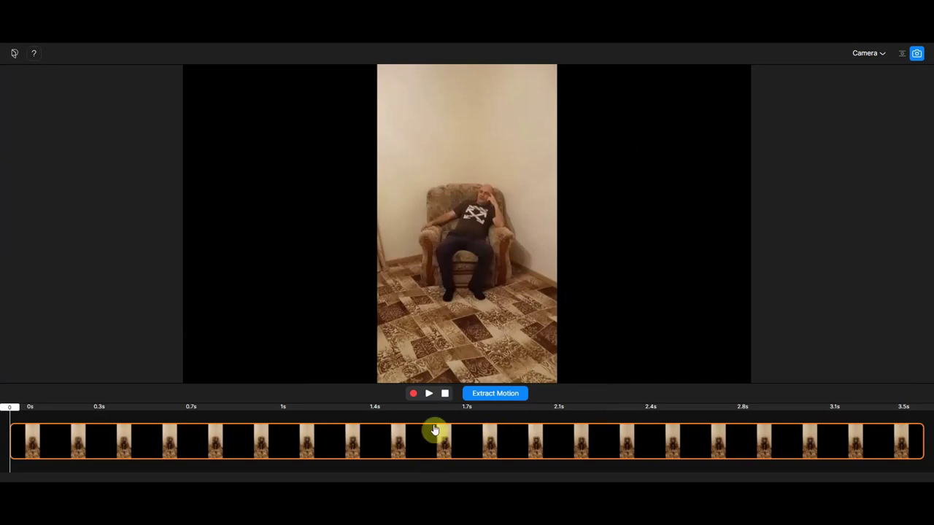
Step: Extract motion from the armchair video, naming it pers
{"action": "left_click", "coordinate": [491, 395]}
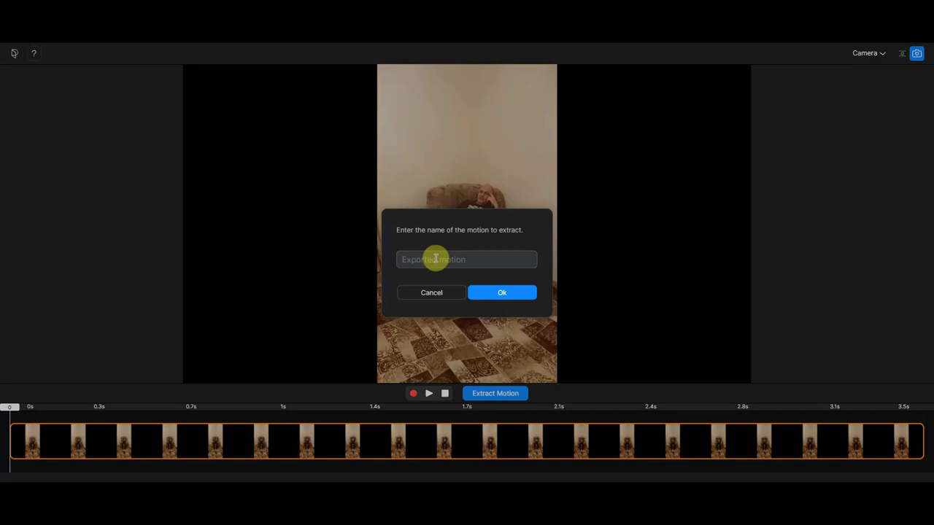
{"action": "type", "text": "pers"}
{"action": "left_click", "coordinate": [495, 292]}
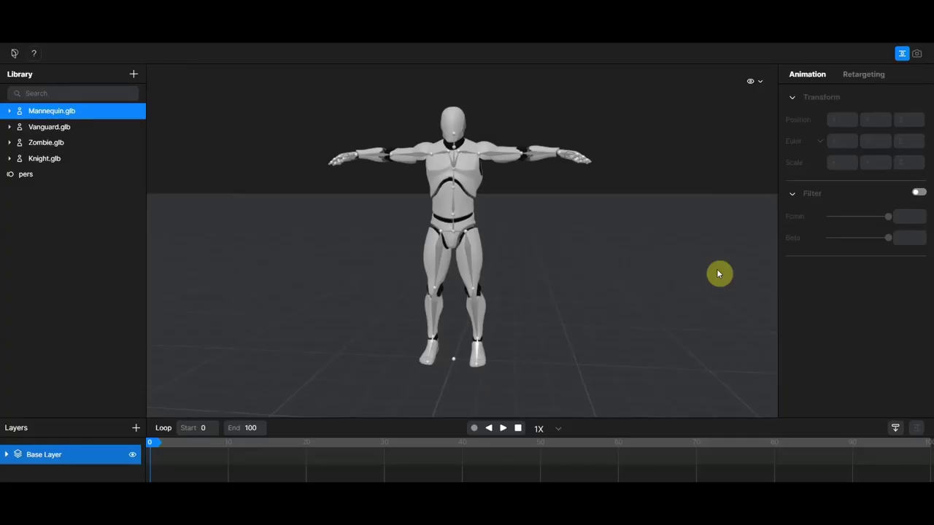
Step: Apply the pers motion to the Mannequin and scrub the timeline to frame 64
{"action": "left_click", "coordinate": [24, 177]}
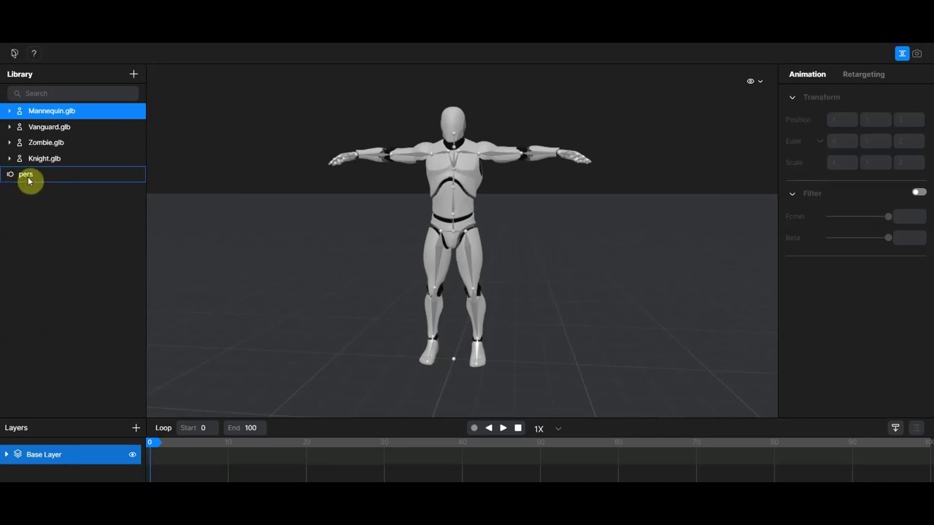
{"action": "left_click_drag", "start_coordinate": [29, 181], "coordinate": [35, 112]}
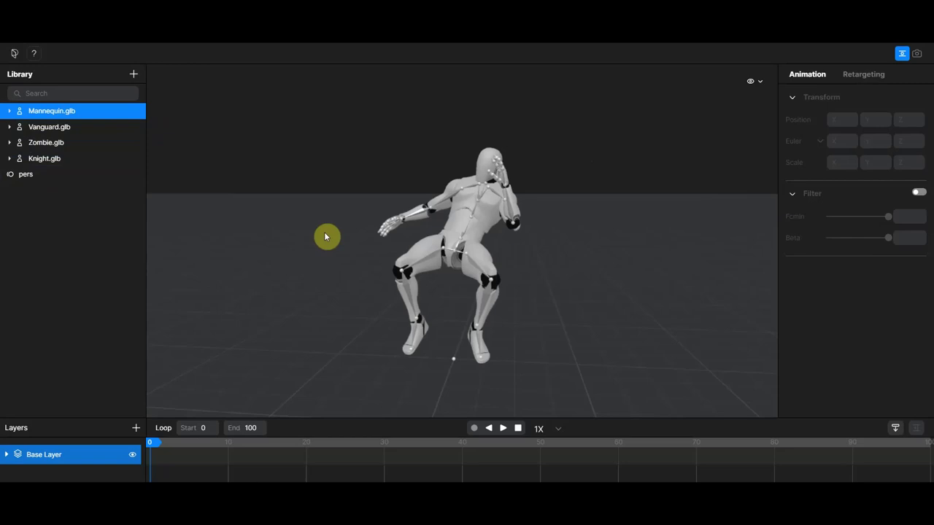
{"action": "mouse_move", "coordinate": [163, 443]}
{"action": "left_mouse_down"}
{"action": "mouse_move", "coordinate": [665, 467]}
{"action": "mouse_move", "coordinate": [851, 467]}
{"action": "mouse_move", "coordinate": [586, 462]}
{"action": "mouse_move", "coordinate": [868, 465]}
{"action": "mouse_move", "coordinate": [154, 455]}
{"action": "left_mouse_up"}
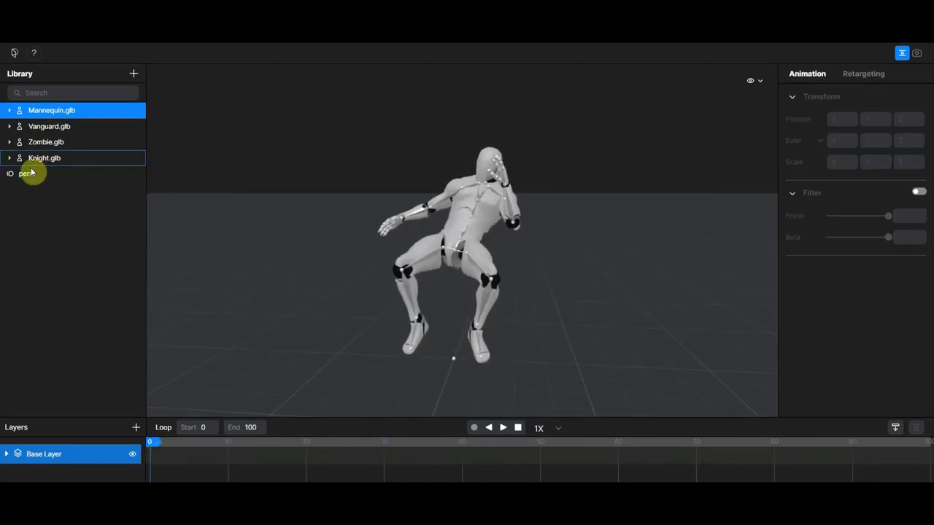
Step: Confirm pers is listed under Mannequin.glb, then bring up the model's context menu
{"action": "left_click", "coordinate": [10, 111]}
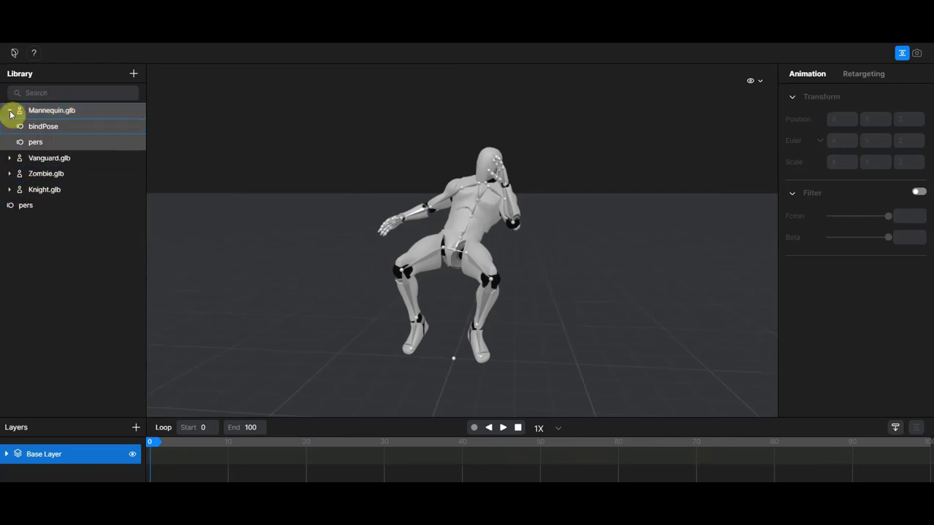
{"action": "left_click", "coordinate": [45, 145]}
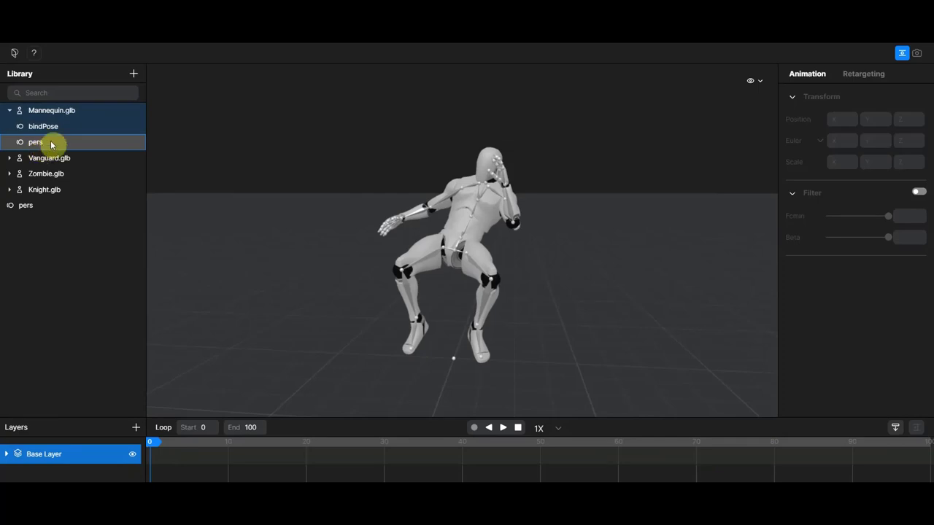
{"action": "left_click", "coordinate": [10, 112]}
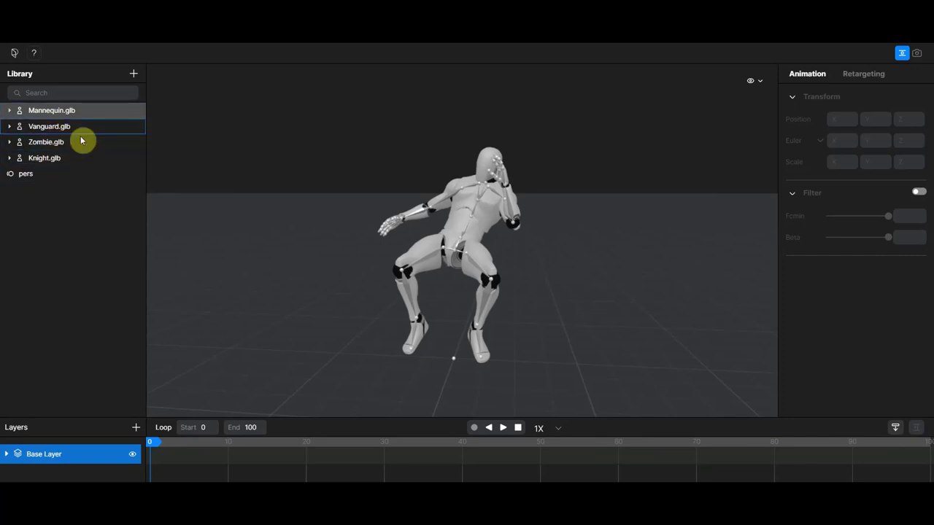
{"action": "right_click", "coordinate": [43, 113]}
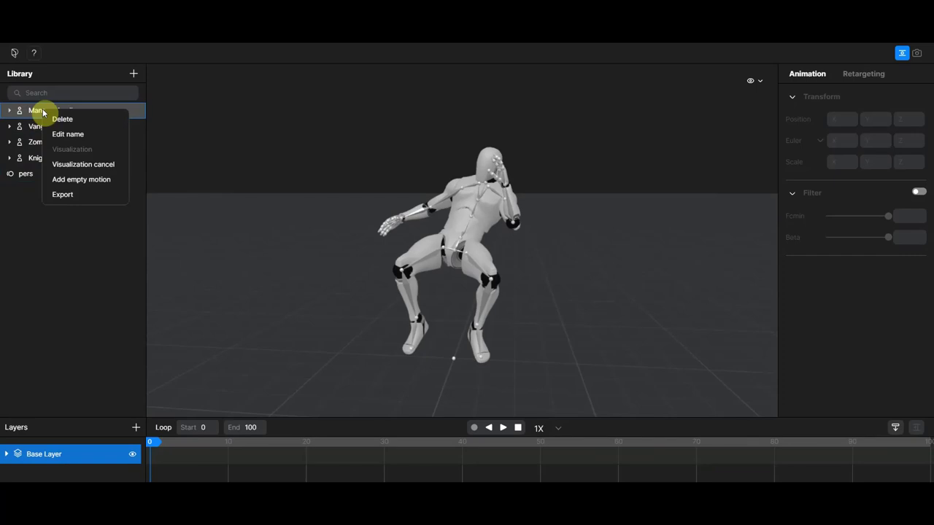
Step: Export the Mannequin with motion pers in fbx format
{"action": "left_click", "coordinate": [93, 195]}
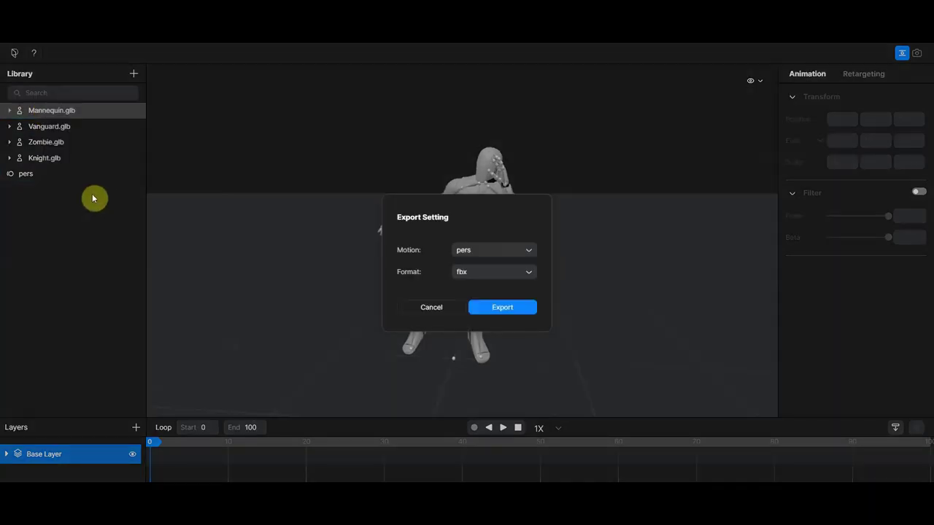
{"action": "left_click", "coordinate": [531, 273]}
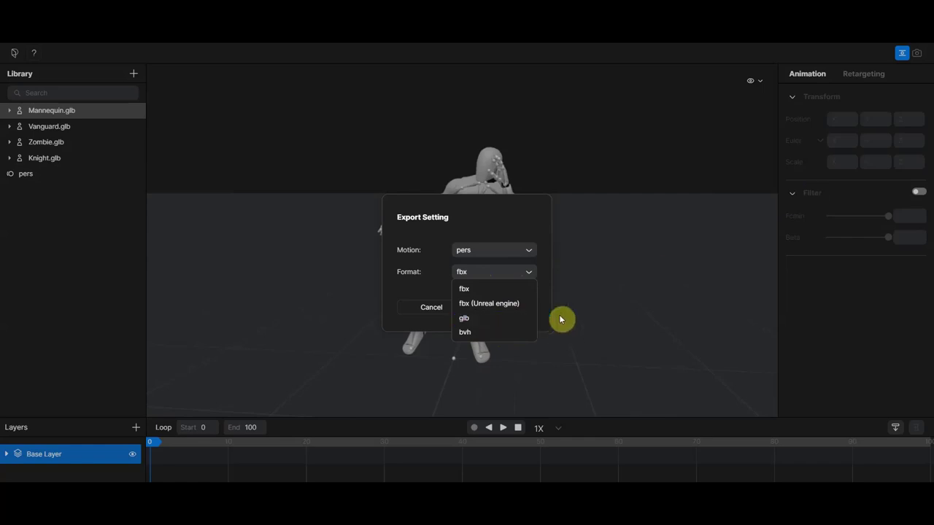
{"action": "left_click", "coordinate": [529, 252]}
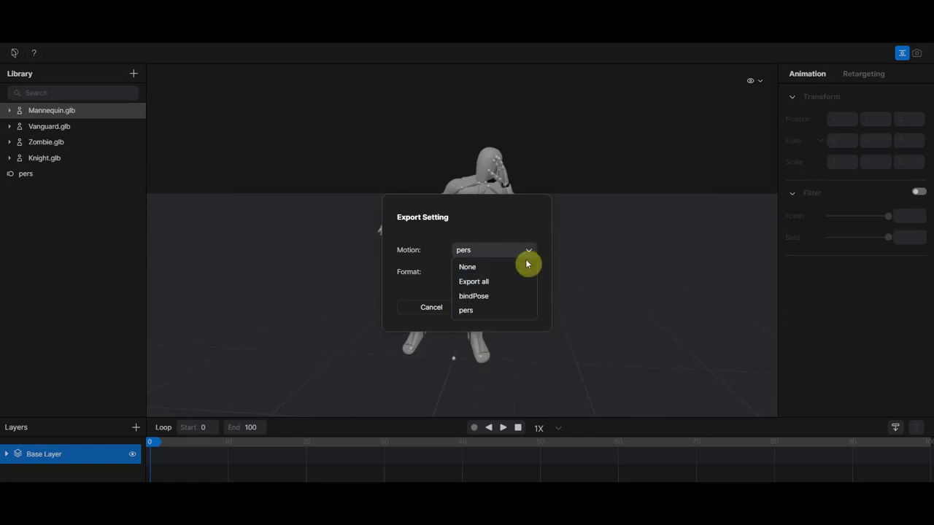
{"action": "left_click", "coordinate": [563, 334]}
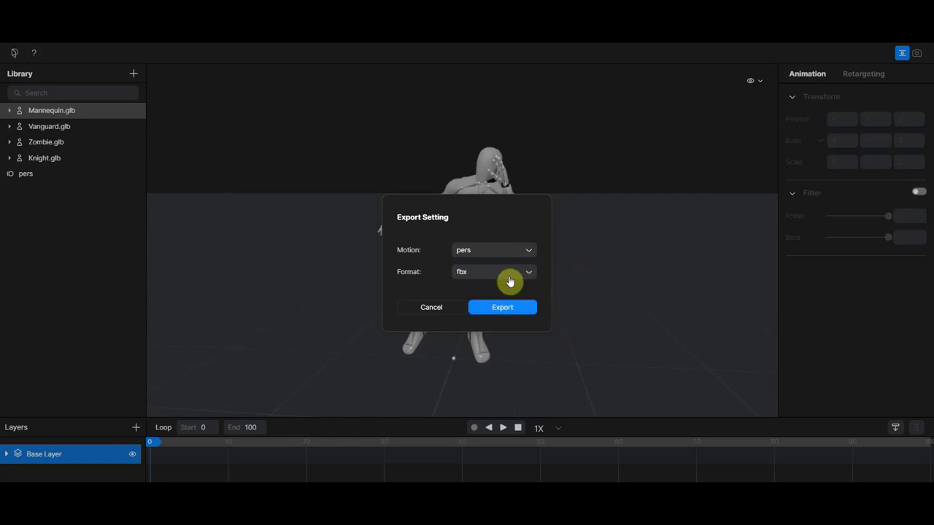
{"action": "left_click", "coordinate": [504, 308]}
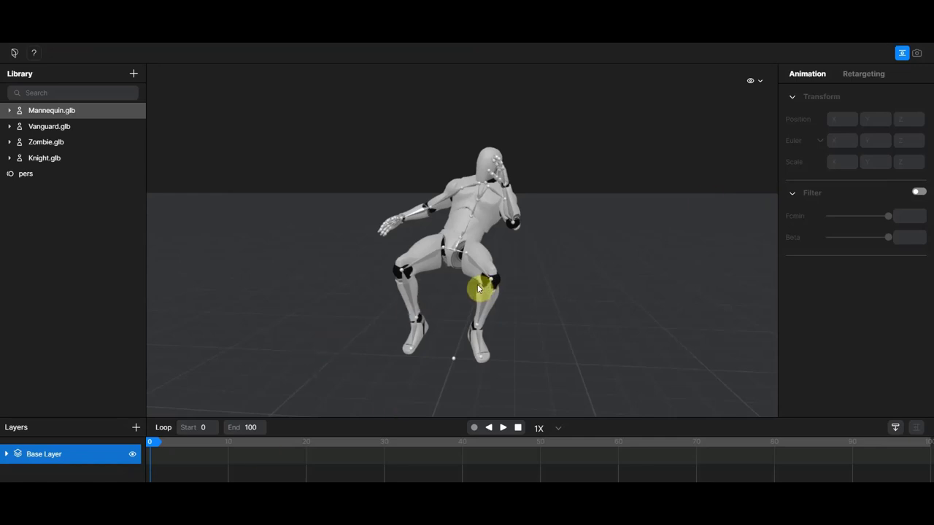
{"action": "left_click", "coordinate": [503, 427]}
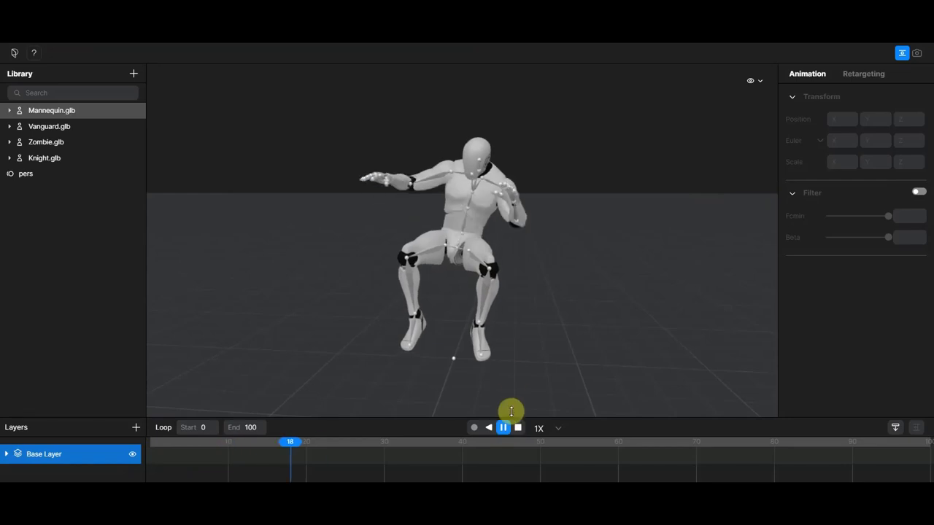
{"action": "left_click", "coordinate": [511, 296]}
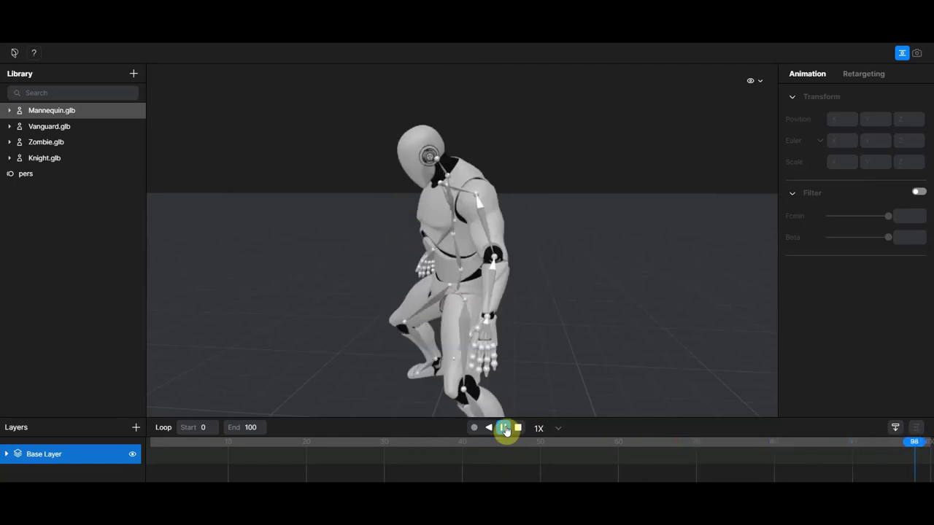
{"action": "left_click", "coordinate": [504, 429]}
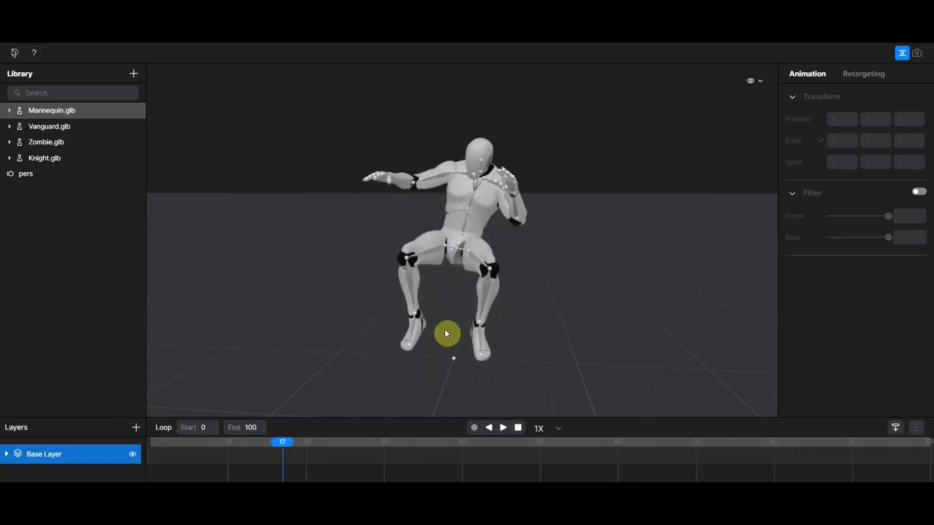
{"action": "scroll", "coordinate": [499, 297], "scroll_direction": "up", "scroll_amount": 2}
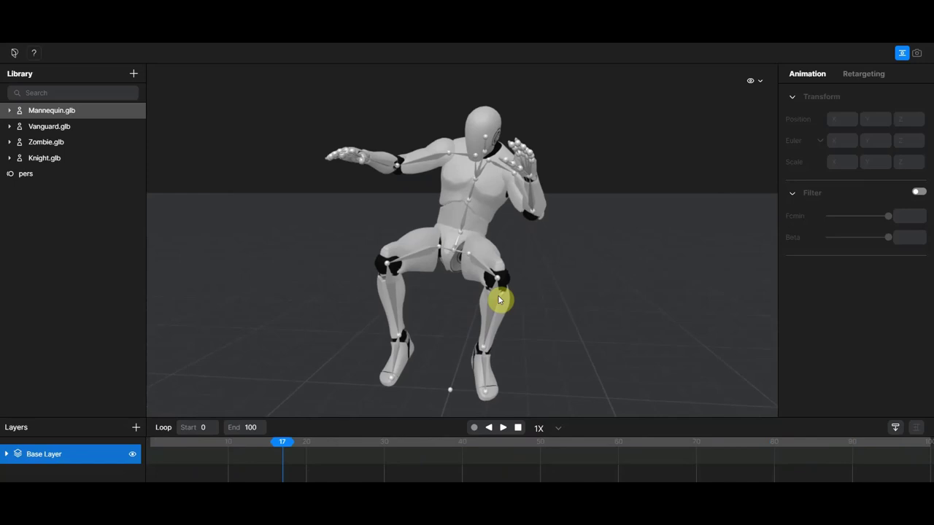
{"action": "scroll", "coordinate": [499, 299], "scroll_direction": "up", "scroll_amount": 3}
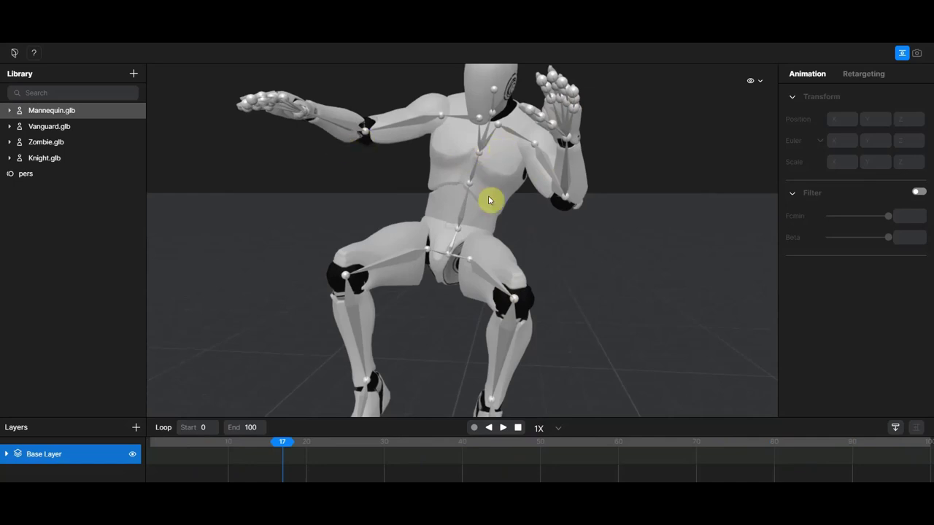
{"action": "scroll", "coordinate": [491, 212], "scroll_direction": "down", "scroll_amount": 3}
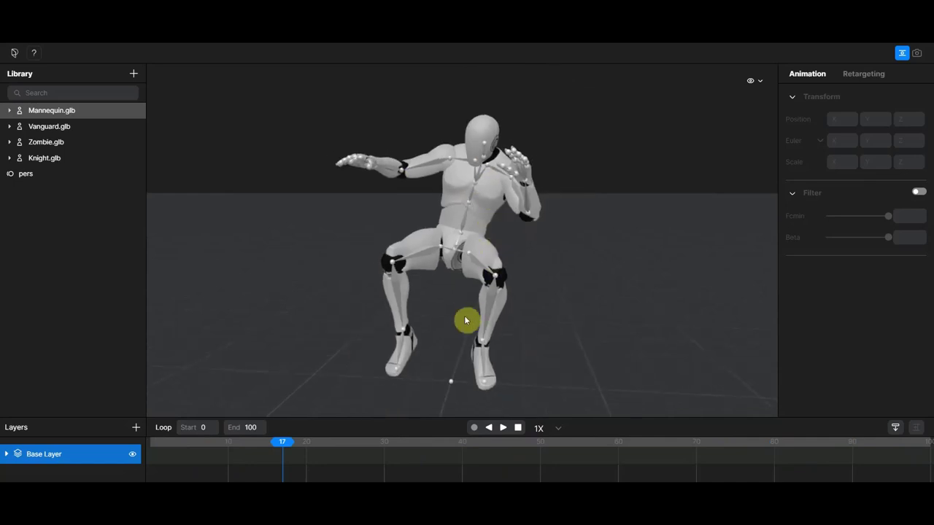
{"action": "scroll", "coordinate": [481, 264], "scroll_direction": "up", "scroll_amount": 1}
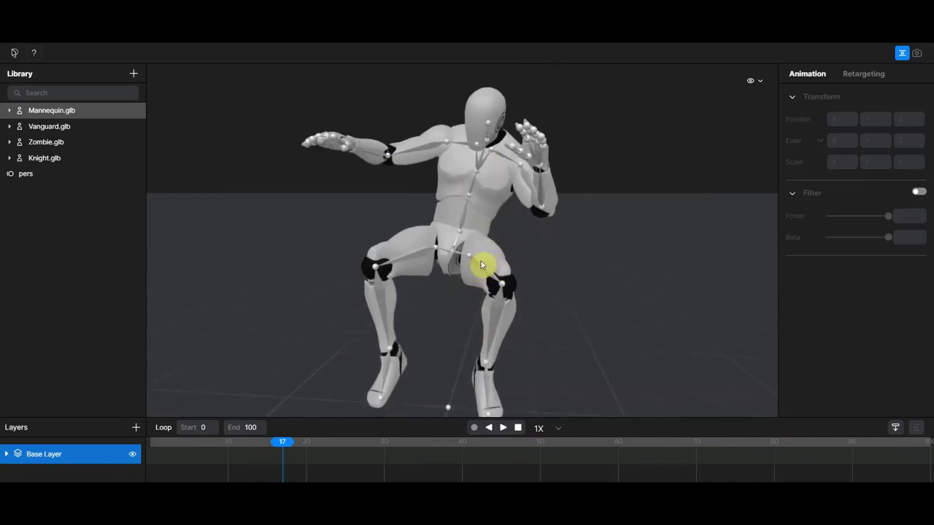
{"action": "scroll", "coordinate": [482, 265], "scroll_direction": "up", "scroll_amount": 3}
{"action": "scroll", "coordinate": [482, 264], "scroll_direction": "up", "scroll_amount": 3}
{"action": "scroll", "coordinate": [481, 264], "scroll_direction": "up", "scroll_amount": 1}
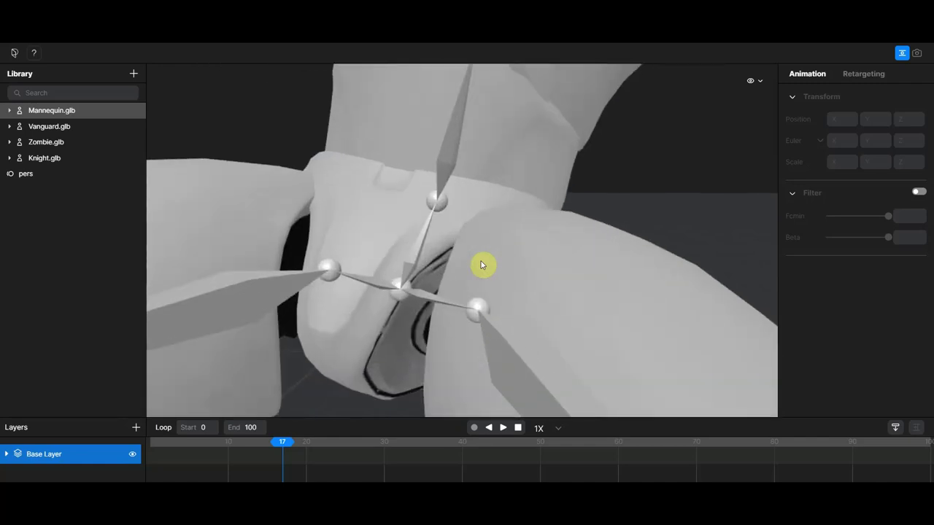
{"action": "scroll", "coordinate": [482, 264], "scroll_direction": "down", "scroll_amount": 4}
{"action": "scroll", "coordinate": [476, 268], "scroll_direction": "down", "scroll_amount": 3}
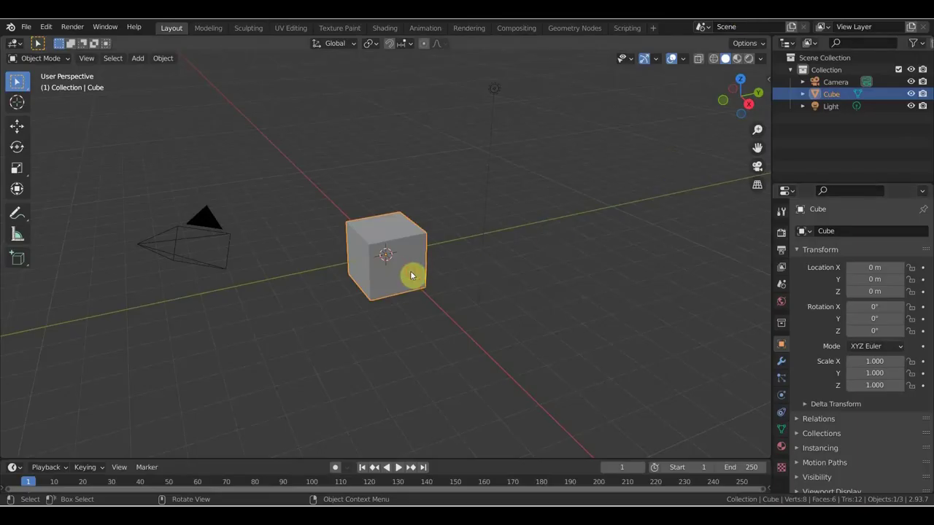
Step: Delete the default cube, camera and light, and import Mannequin (1).fbx from Downloads
{"action": "key", "text": "a"}
{"action": "key", "text": "Delete"}
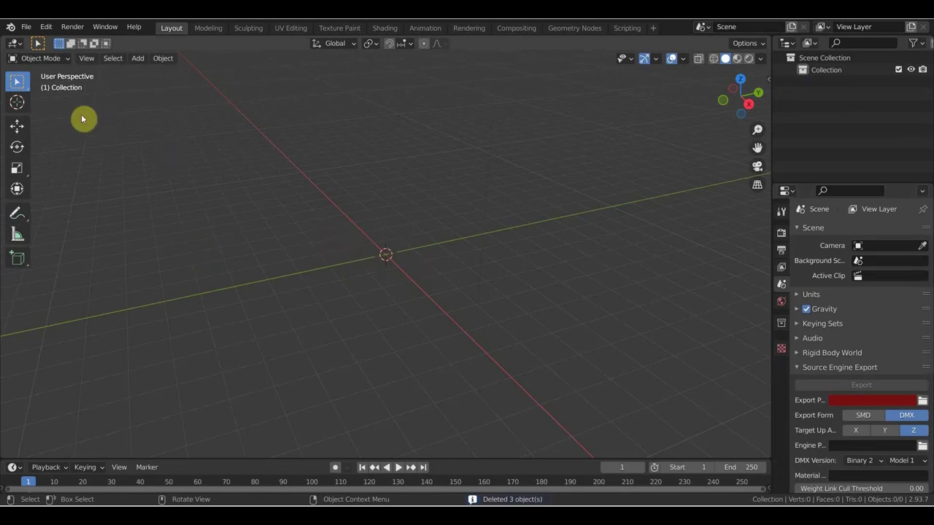
{"action": "left_click", "coordinate": [25, 26]}
{"action": "mouse_move", "coordinate": [46, 190]}
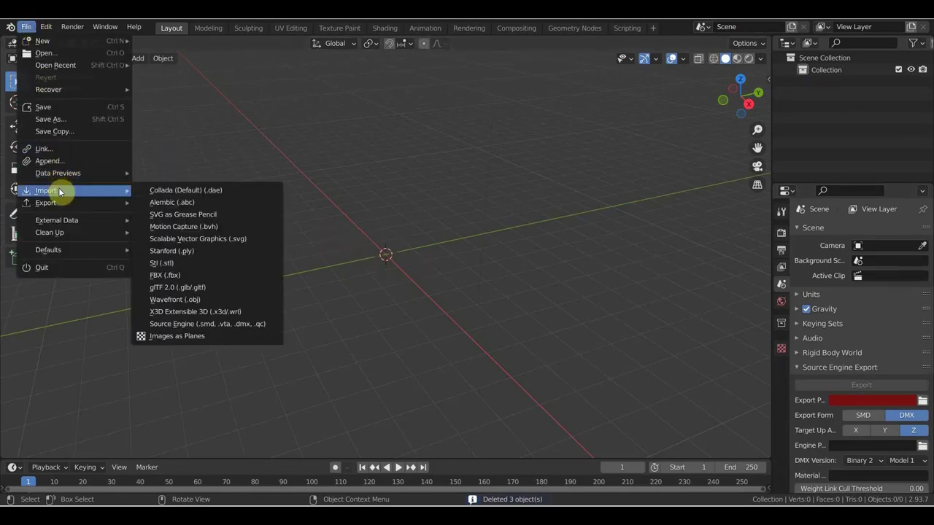
{"action": "left_click", "coordinate": [195, 275]}
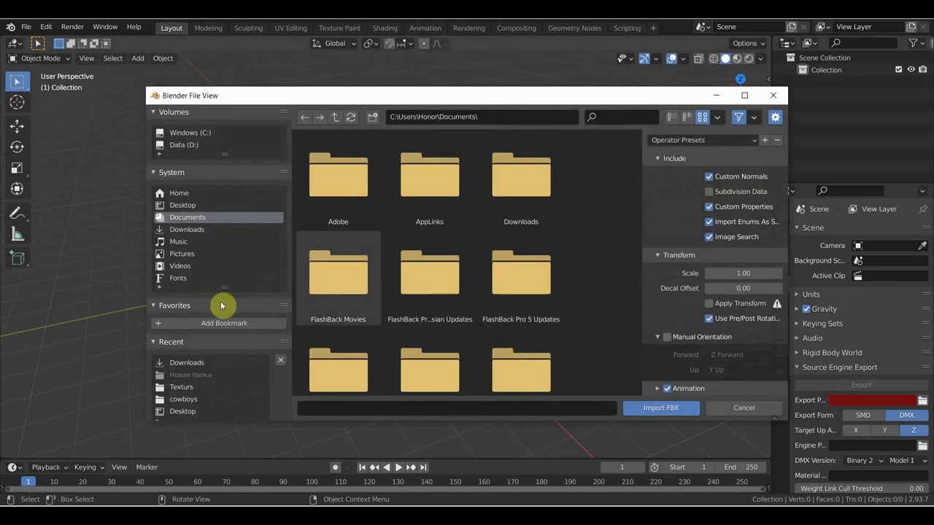
{"action": "left_click", "coordinate": [194, 230]}
{"action": "left_click", "coordinate": [514, 201]}
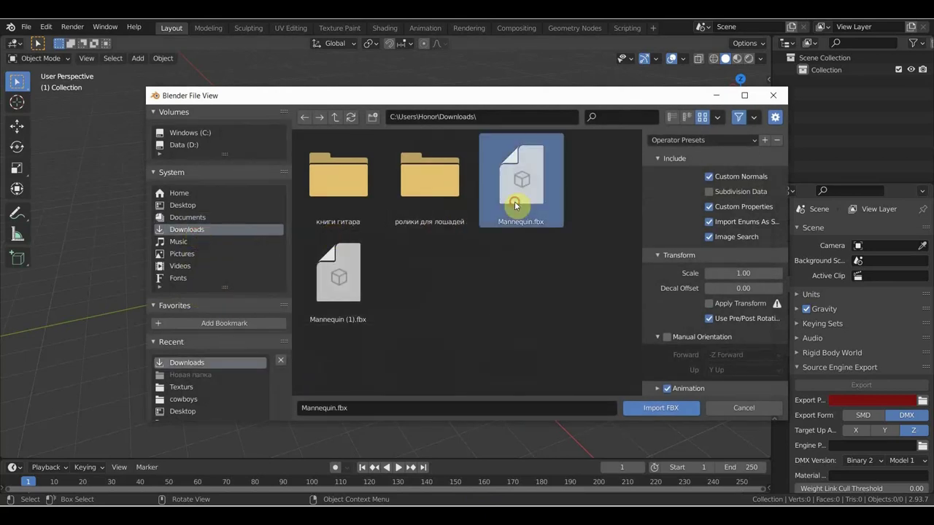
{"action": "left_click", "coordinate": [337, 276]}
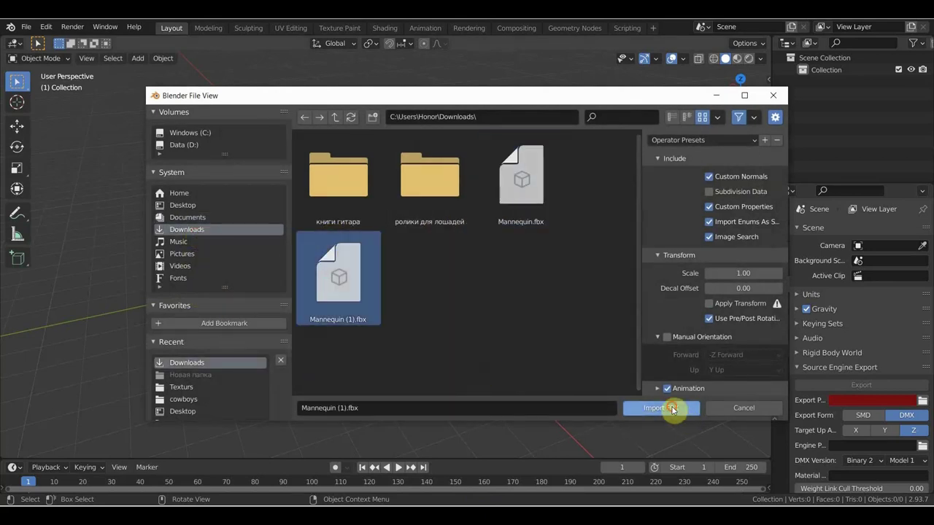
{"action": "left_click", "coordinate": [679, 407]}
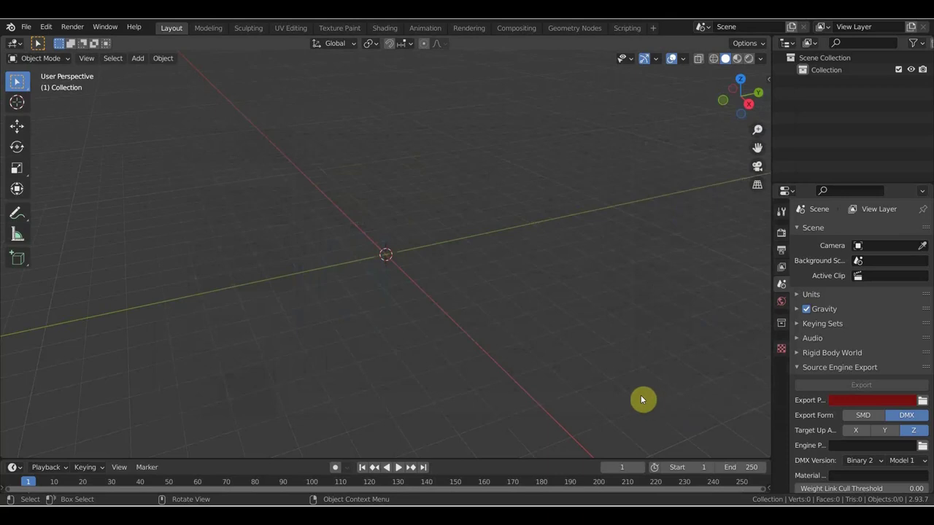
Step: Orbit to see the mannequin upright and select only its armature
{"action": "scroll", "coordinate": [468, 334], "scroll_direction": "up", "scroll_amount": 4}
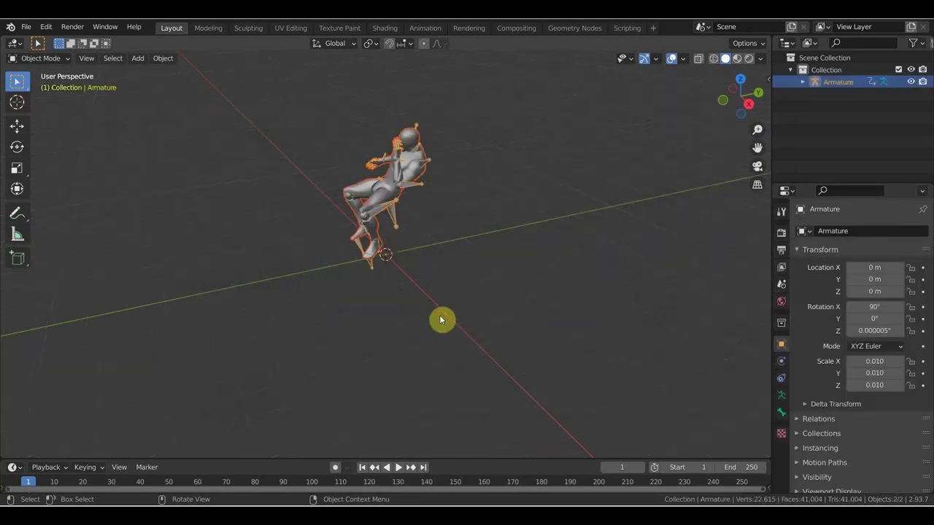
{"action": "scroll", "coordinate": [442, 319], "scroll_direction": "up", "scroll_amount": 4}
{"action": "mouse_move", "coordinate": [560, 295]}
{"action": "middle_mouse_down"}
{"action": "mouse_move", "coordinate": [592, 270]}
{"action": "mouse_move", "coordinate": [547, 444]}
{"action": "mouse_move", "coordinate": [534, 426]}
{"action": "middle_mouse_up"}
{"action": "scroll", "coordinate": [511, 372], "scroll_direction": "down", "scroll_amount": 1}
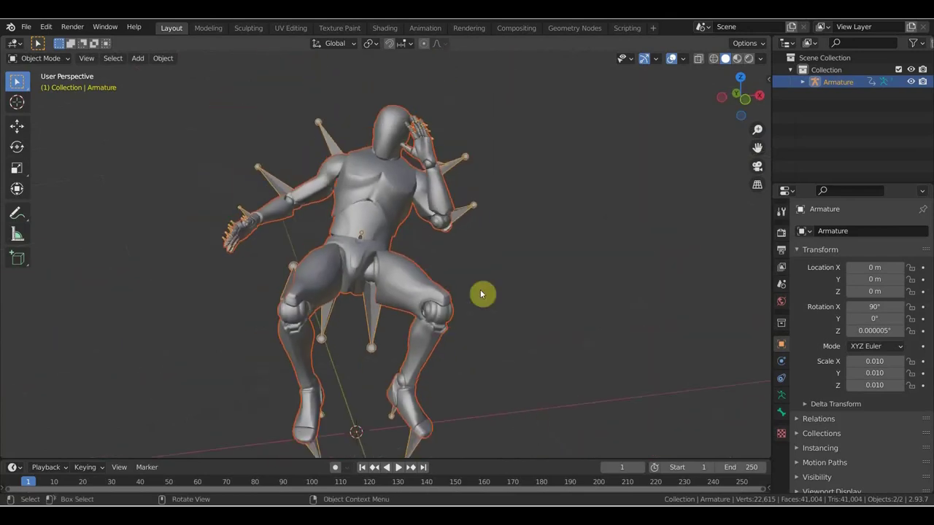
{"action": "left_click", "coordinate": [466, 209]}
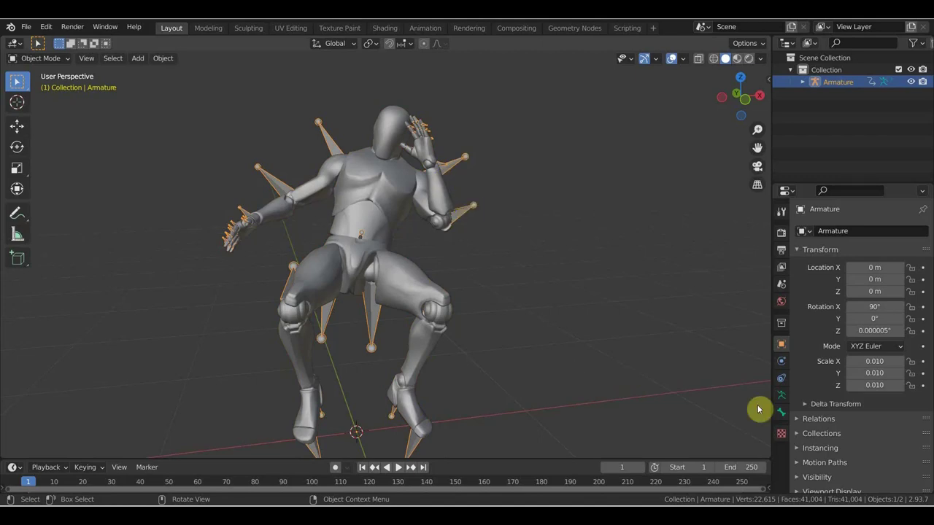
Step: Enable In Front in the armature's Viewport Display so the bones show through the mesh
{"action": "left_click", "coordinate": [780, 396]}
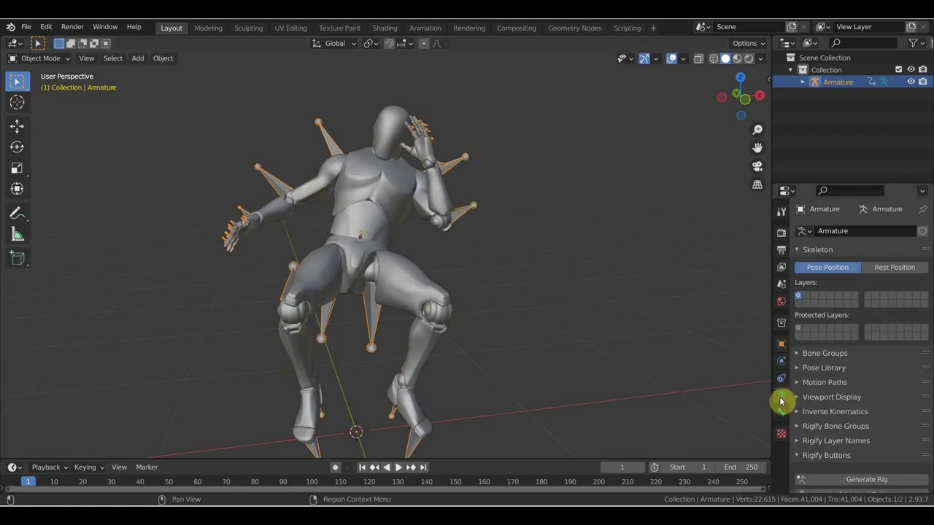
{"action": "left_click", "coordinate": [816, 397]}
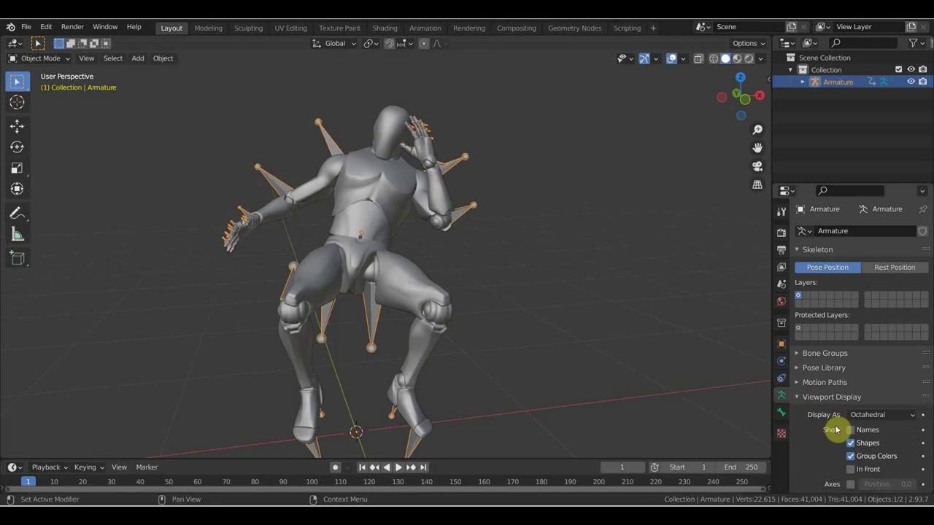
{"action": "left_click", "coordinate": [851, 471]}
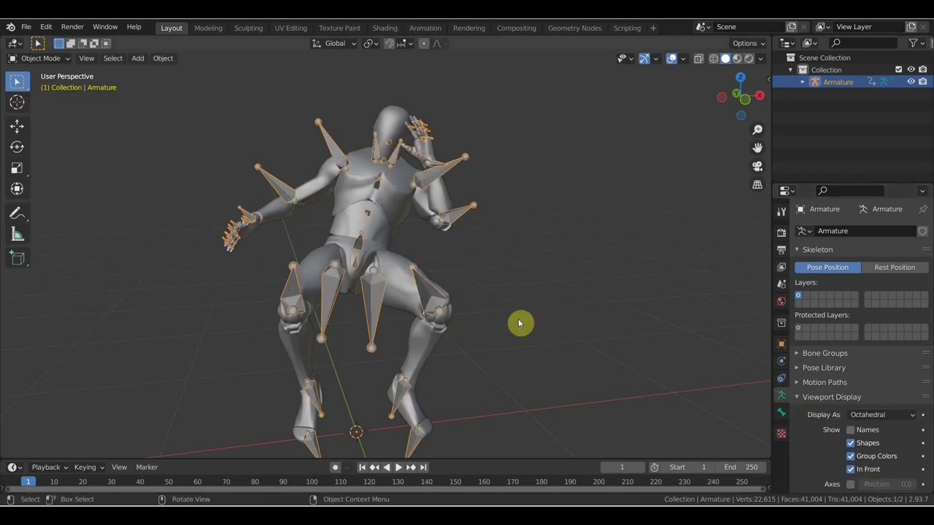
{"action": "mouse_move", "coordinate": [519, 323]}
{"action": "middle_mouse_down"}
{"action": "mouse_move", "coordinate": [456, 348]}
{"action": "mouse_move", "coordinate": [554, 325]}
{"action": "mouse_move", "coordinate": [607, 344]}
{"action": "mouse_move", "coordinate": [555, 365]}
{"action": "mouse_move", "coordinate": [505, 328]}
{"action": "middle_mouse_up"}
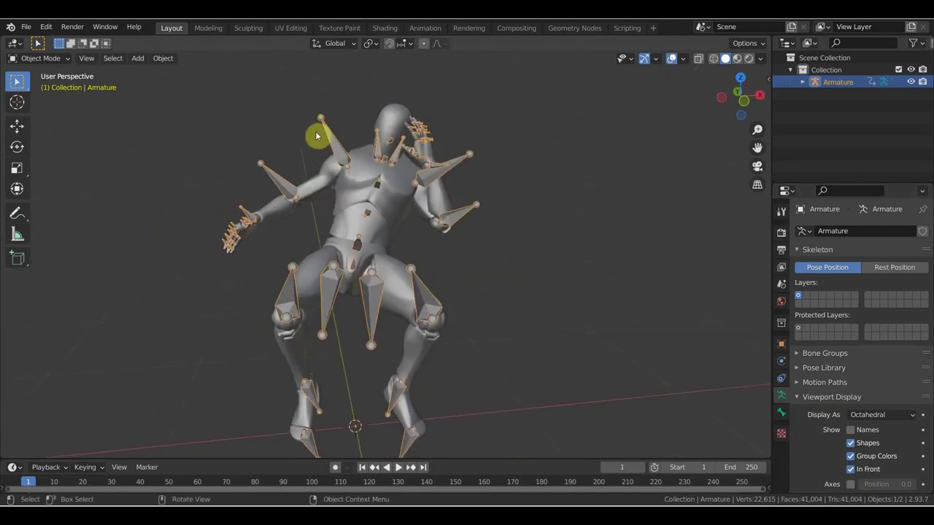
{"action": "scroll", "coordinate": [350, 109], "scroll_direction": "up", "scroll_amount": 5}
{"action": "scroll", "coordinate": [379, 102], "scroll_direction": "down", "scroll_amount": 5}
{"action": "left_click", "coordinate": [377, 151]}
{"action": "left_click", "coordinate": [376, 150]}
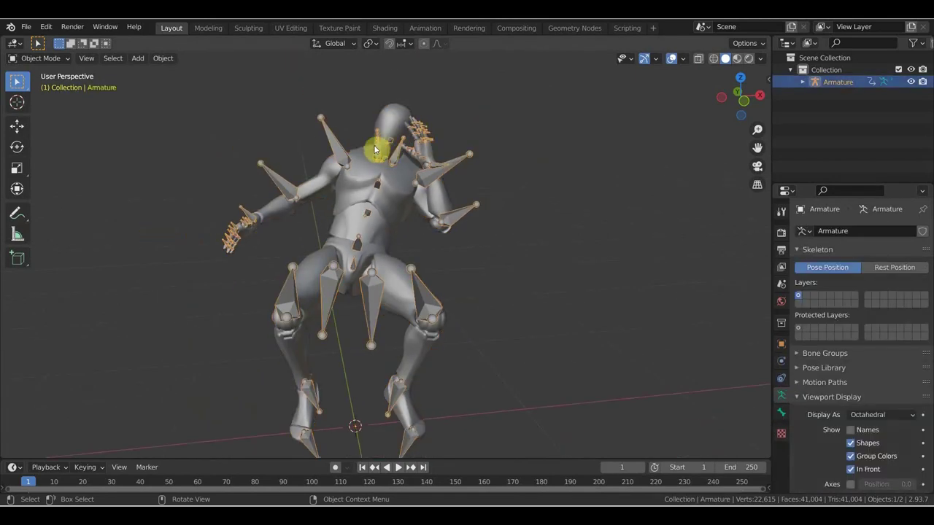
{"action": "mouse_move", "coordinate": [380, 298]}
{"action": "middle_mouse_down"}
{"action": "mouse_move", "coordinate": [419, 323]}
{"action": "mouse_move", "coordinate": [363, 272]}
{"action": "mouse_move", "coordinate": [192, 217]}
{"action": "mouse_move", "coordinate": [147, 230]}
{"action": "mouse_move", "coordinate": [188, 251]}
{"action": "mouse_move", "coordinate": [354, 267]}
{"action": "mouse_move", "coordinate": [363, 259]}
{"action": "middle_mouse_up"}
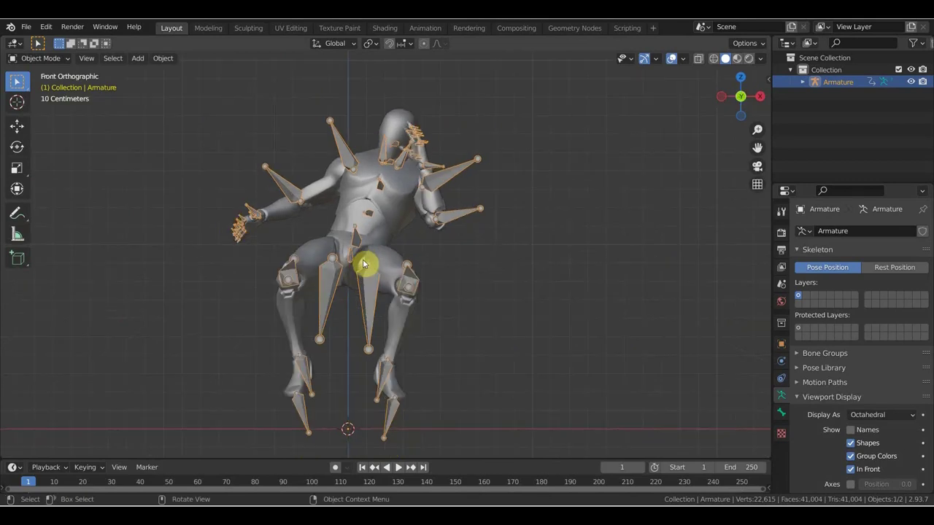
Step: Play back the animation, enlarge the timeline, and set the current frame to 106
{"action": "scroll", "coordinate": [430, 271], "scroll_direction": "down", "scroll_amount": 1}
{"action": "scroll", "coordinate": [431, 272], "scroll_direction": "down", "scroll_amount": 1}
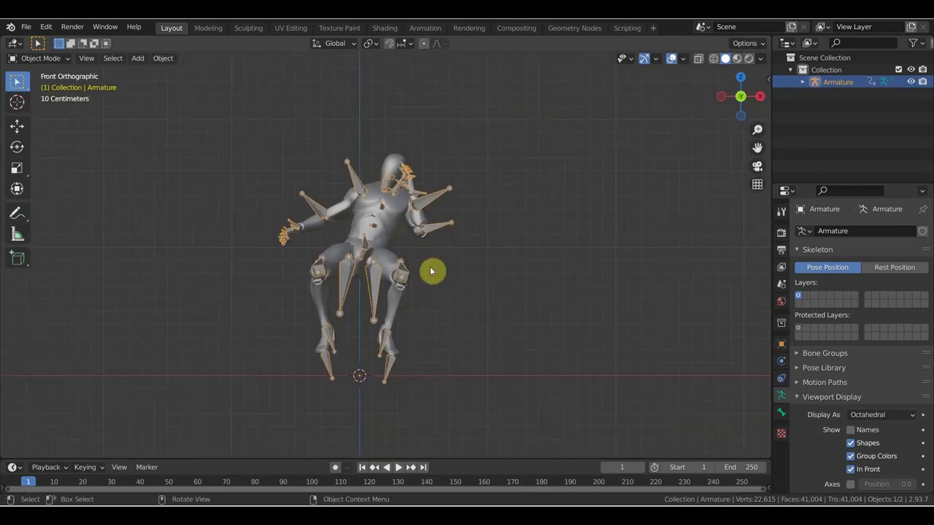
{"action": "key", "text": "space"}
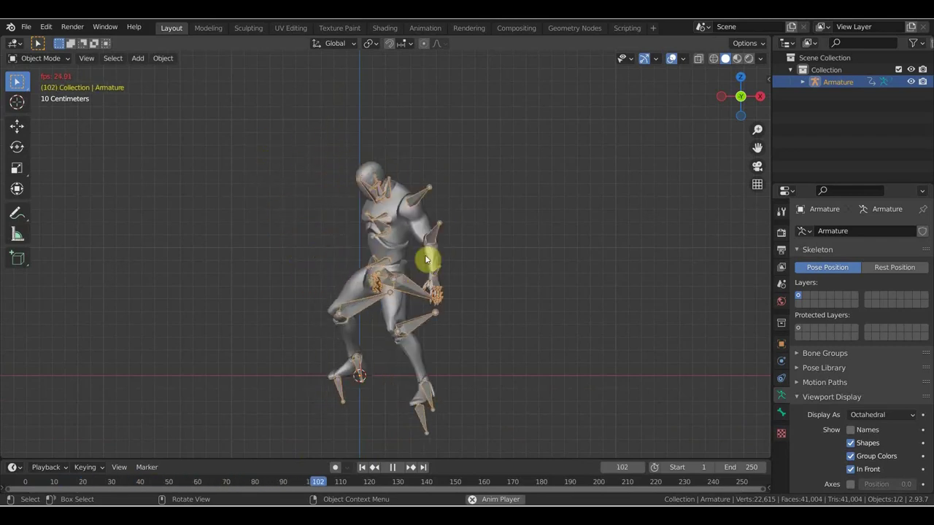
{"action": "key", "text": "space"}
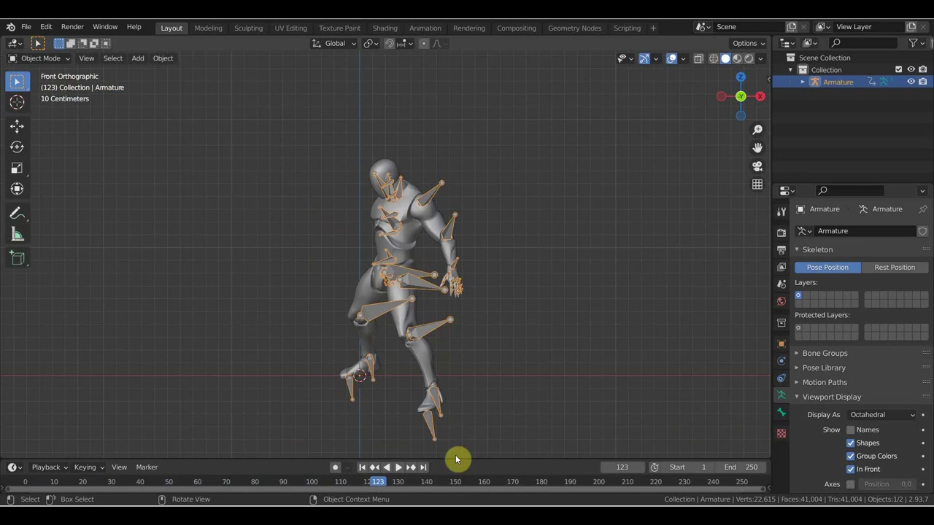
{"action": "left_click_drag", "start_coordinate": [456, 460], "coordinate": [455, 385]}
{"action": "left_click", "coordinate": [331, 407]}
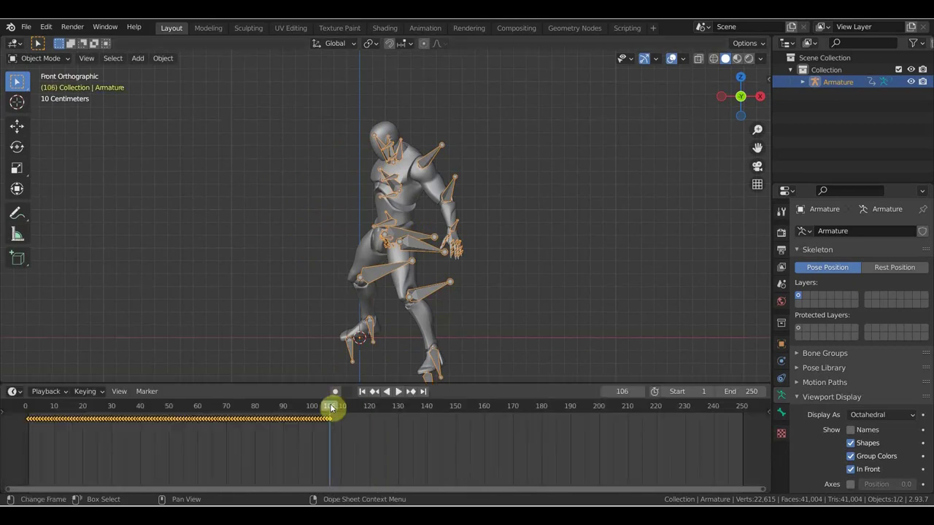
Step: Set the scene end frame to 106 and frame the keyframe range in the timeline
{"action": "left_click", "coordinate": [745, 392]}
{"action": "type", "text": "10"}
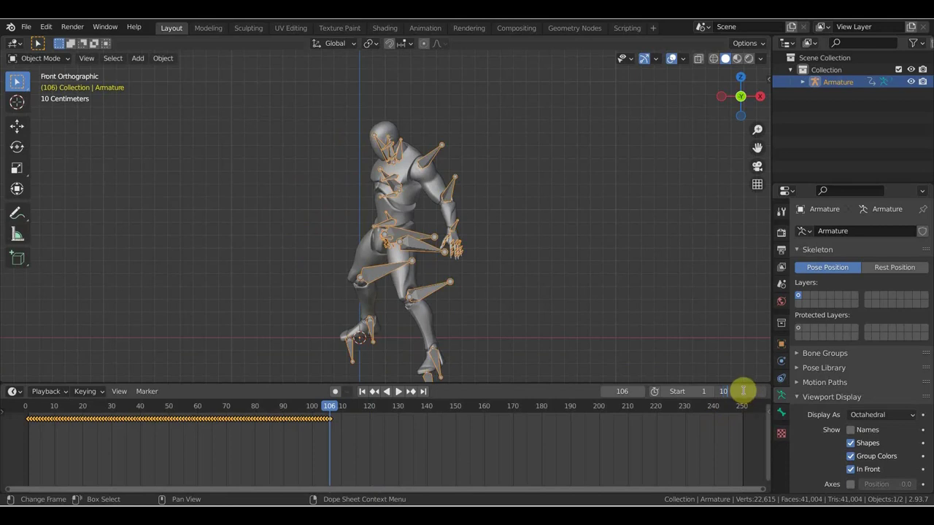
{"action": "type", "text": "6"}
{"action": "key", "text": "Return"}
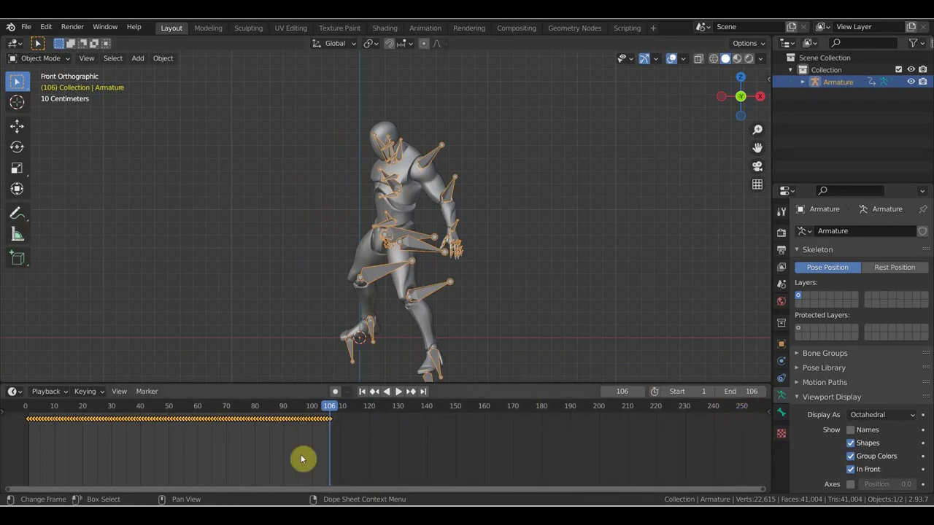
{"action": "scroll", "coordinate": [187, 448], "scroll_direction": "up", "scroll_amount": 2}
{"action": "middle_click_drag", "start_coordinate": [187, 449], "coordinate": [458, 464]}
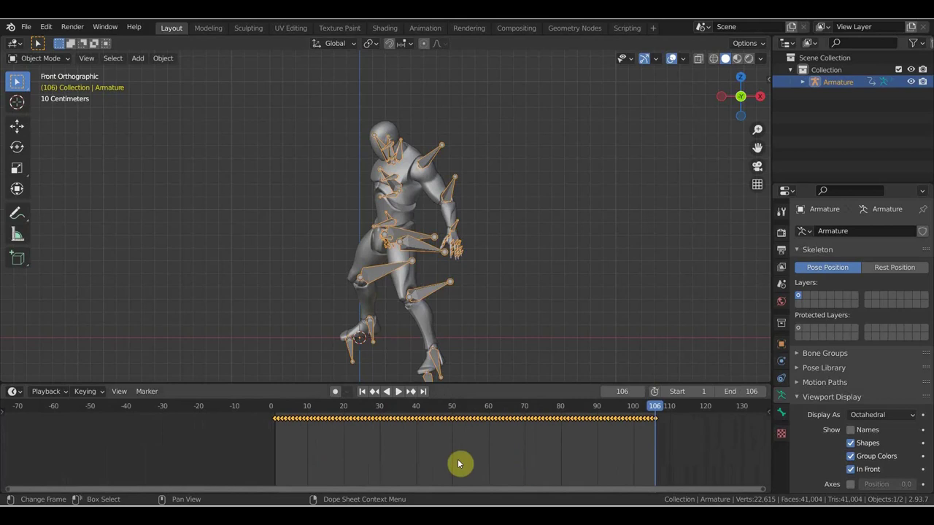
{"action": "scroll", "coordinate": [449, 458], "scroll_direction": "up", "scroll_amount": 2}
{"action": "scroll", "coordinate": [372, 443], "scroll_direction": "up", "scroll_amount": 1}
{"action": "scroll", "coordinate": [176, 432], "scroll_direction": "up", "scroll_amount": 2, "text": "ctrl"}
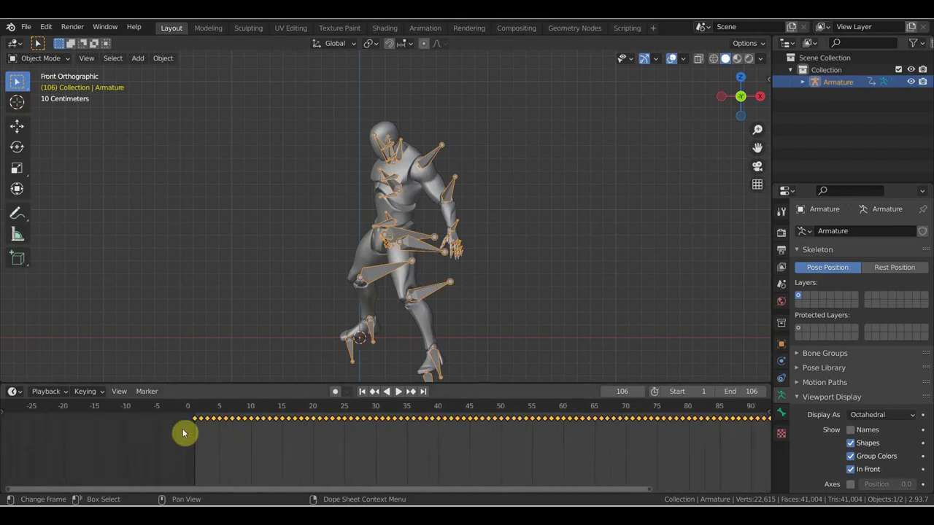
{"action": "scroll", "coordinate": [292, 431], "scroll_direction": "down", "scroll_amount": 2}
{"action": "scroll", "coordinate": [381, 423], "scroll_direction": "down", "scroll_amount": 1}
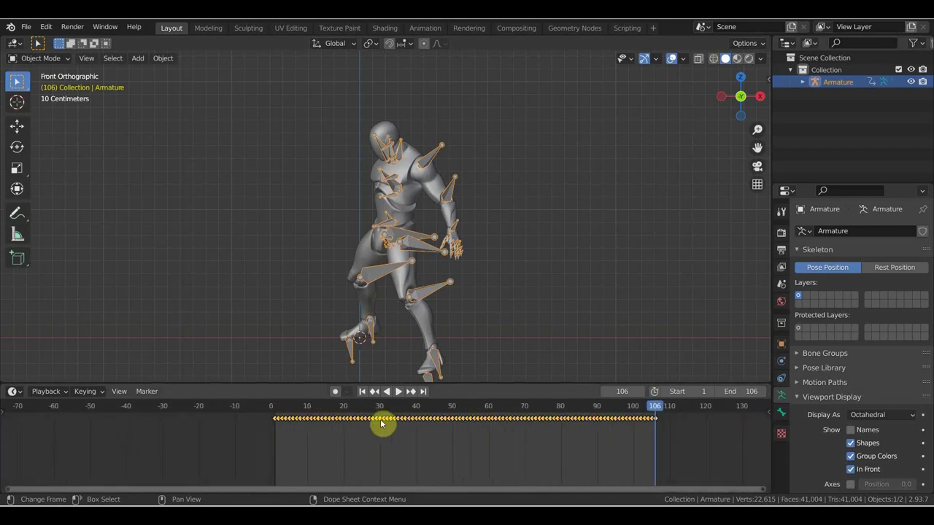
Step: Shift the armature's keyframes about 7 frames later and return to frame 1
{"action": "key", "text": "g"}
{"action": "left_click", "coordinate": [420, 430]}
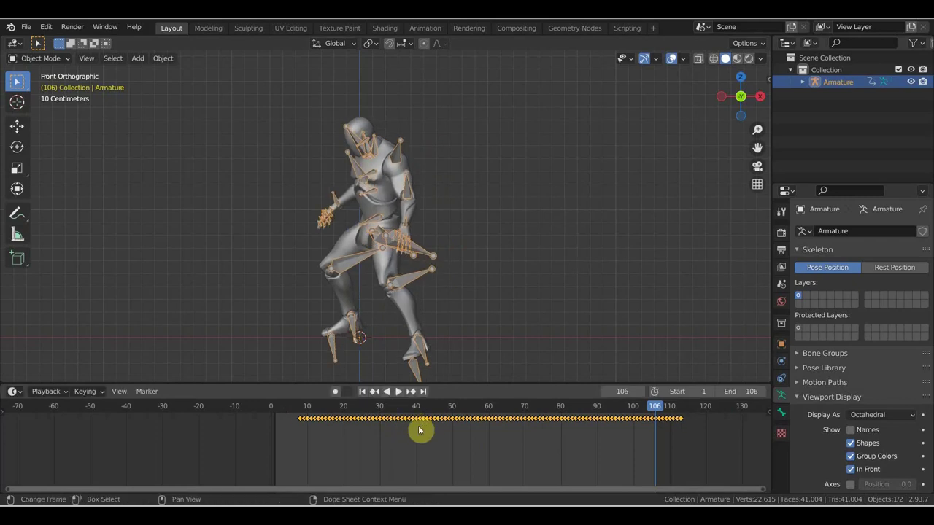
{"action": "middle_click_drag", "start_coordinate": [416, 328], "coordinate": [473, 293]}
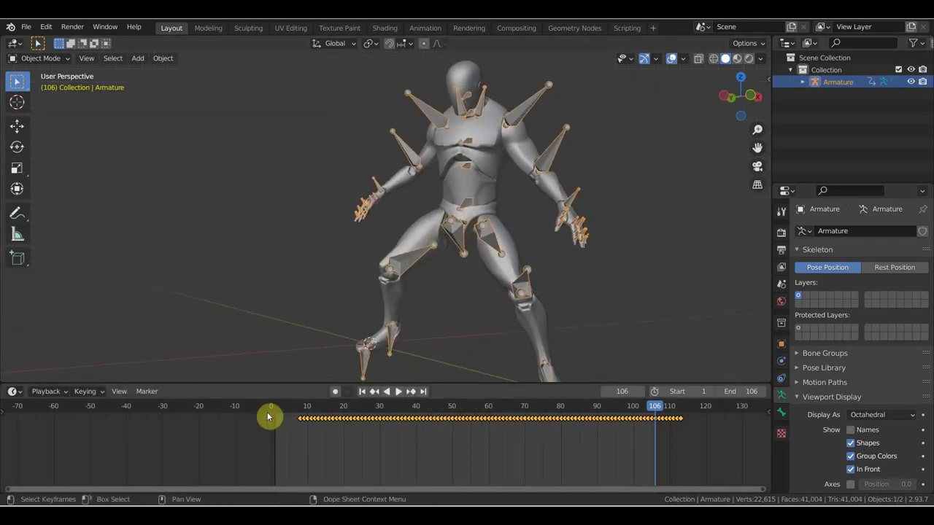
{"action": "key", "text": "shift+Left"}
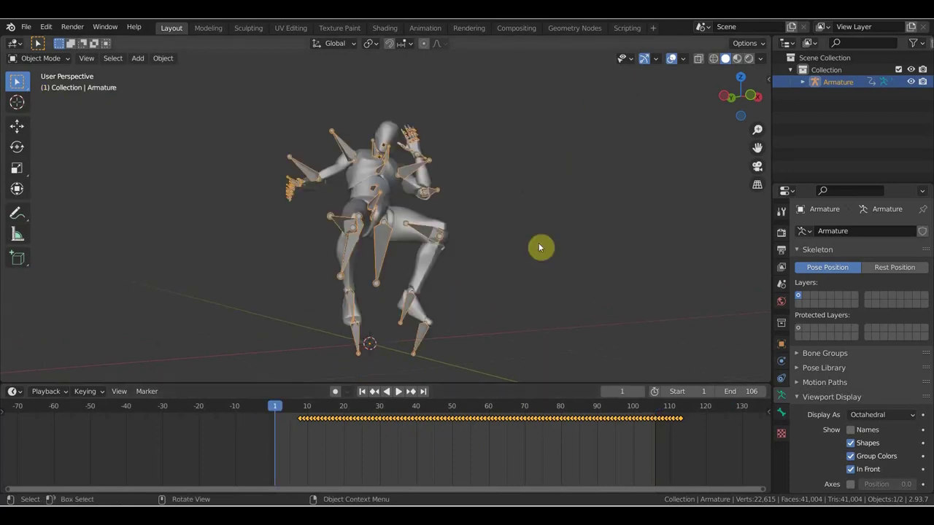
Step: Switch the Armature into Pose Mode and orbit around it
{"action": "left_click", "coordinate": [41, 58]}
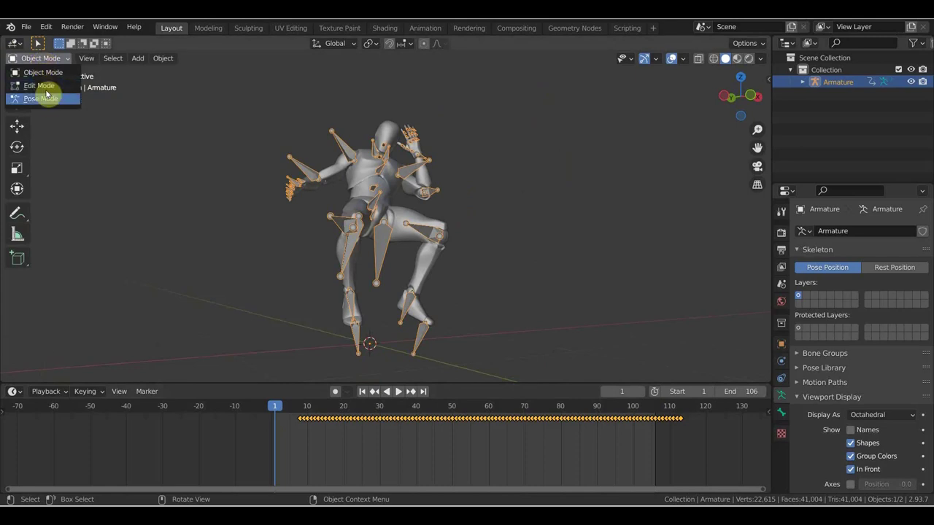
{"action": "left_click", "coordinate": [46, 101]}
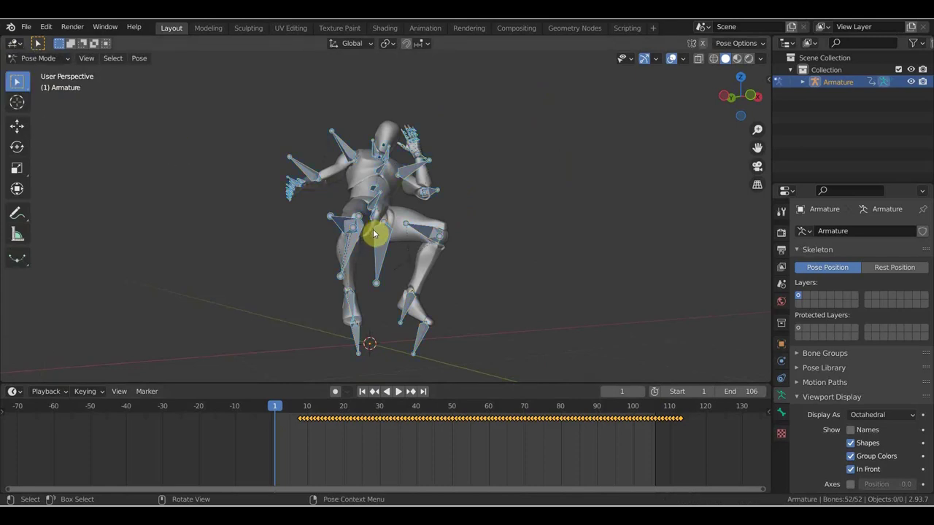
{"action": "key", "text": "alt"}
{"action": "middle_click_drag", "start_coordinate": [396, 198], "coordinate": [349, 245]}
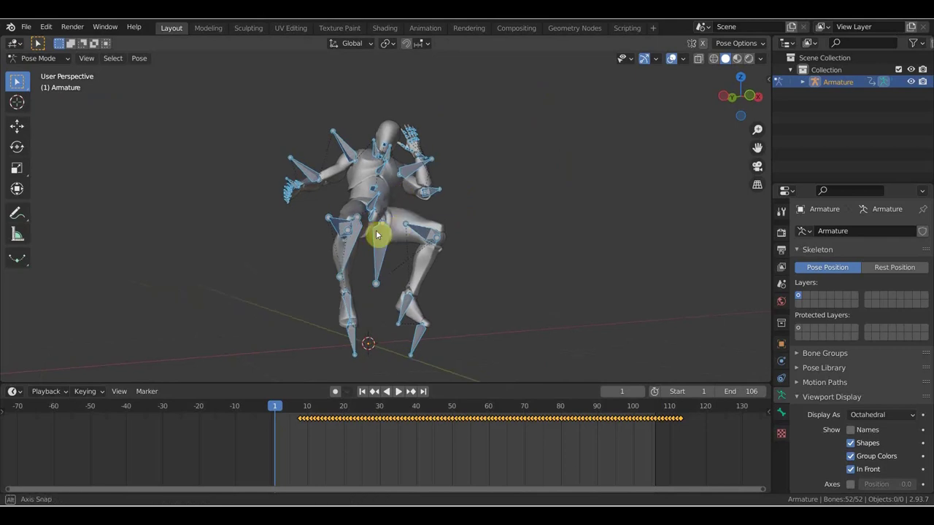
{"action": "scroll", "coordinate": [348, 245], "scroll_direction": "up", "scroll_amount": 2}
{"action": "scroll", "coordinate": [348, 245], "scroll_direction": "up", "scroll_amount": 1}
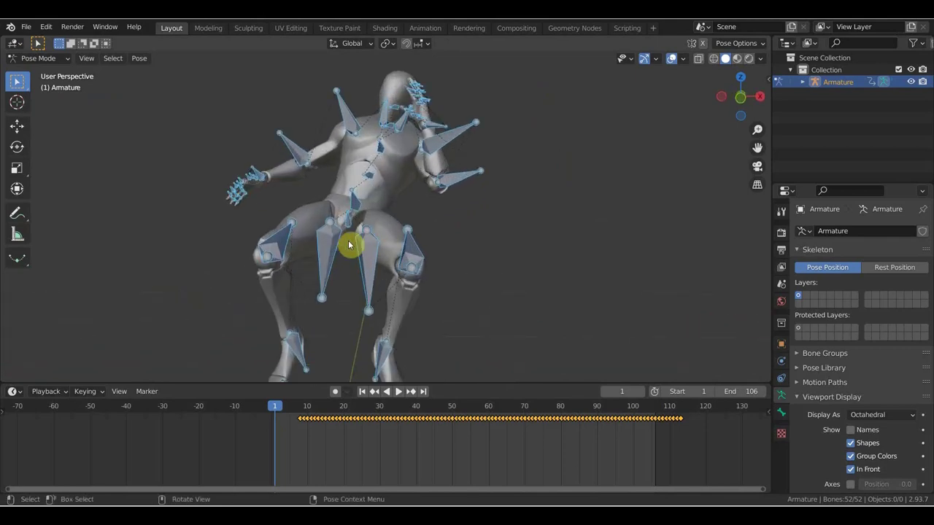
{"action": "middle_click_drag", "start_coordinate": [349, 245], "coordinate": [415, 254]}
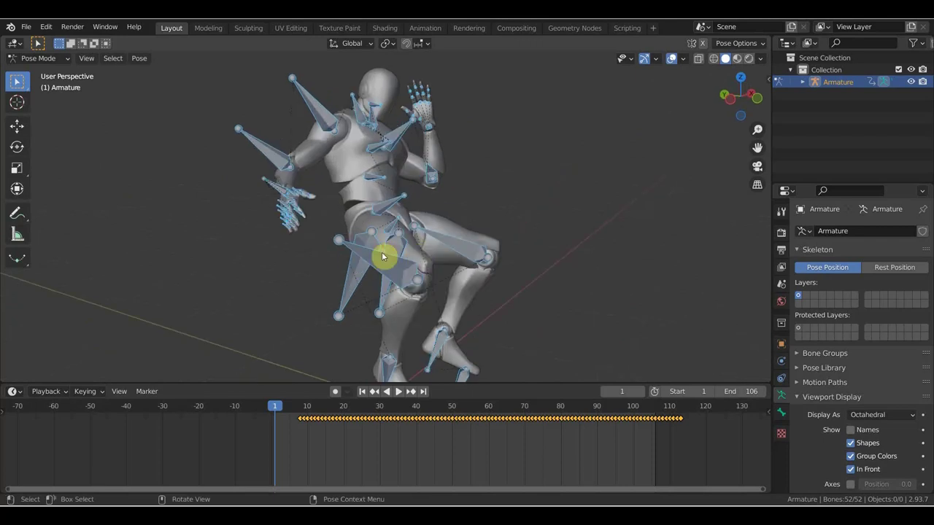
{"action": "mouse_move", "coordinate": [382, 255]}
{"action": "middle_mouse_down"}
{"action": "mouse_move", "coordinate": [358, 265]}
{"action": "mouse_move", "coordinate": [312, 254]}
{"action": "middle_mouse_up"}
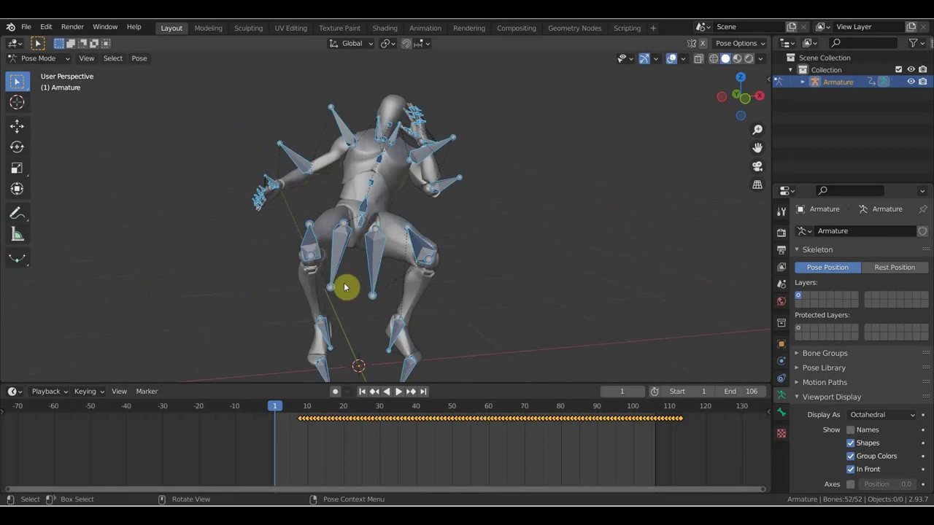
{"action": "scroll", "coordinate": [441, 311], "scroll_direction": "down", "scroll_amount": 1}
{"action": "scroll", "coordinate": [456, 319], "scroll_direction": "down", "scroll_amount": 1}
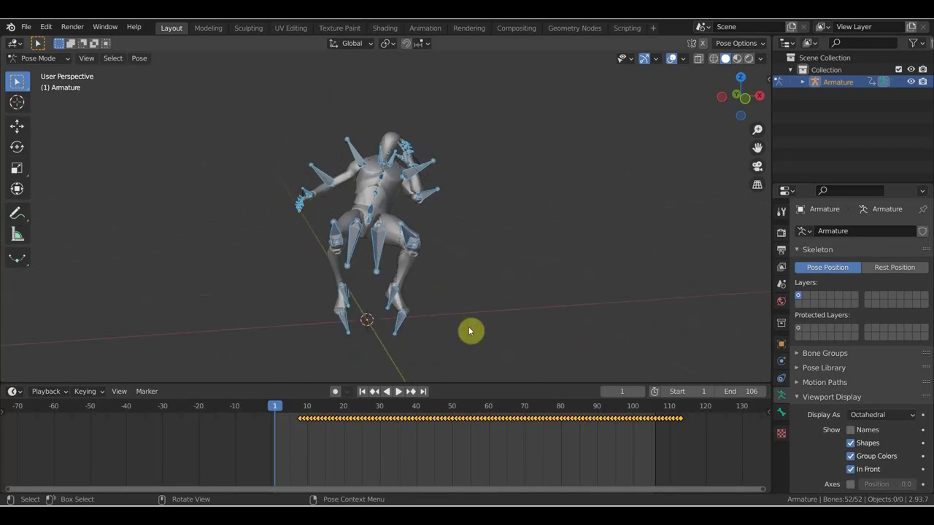
Step: Select all 52 bones of the armature to show their keyframes
{"action": "left_click_drag", "start_coordinate": [499, 353], "coordinate": [197, 129]}
{"action": "left_click", "coordinate": [516, 279]}
{"action": "left_click_drag", "start_coordinate": [501, 334], "coordinate": [274, 196]}
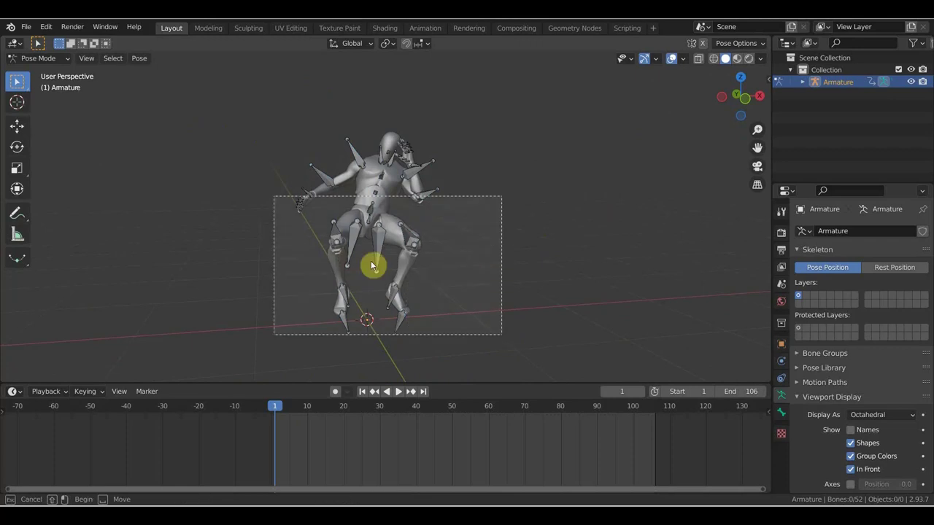
{"action": "key", "text": "a"}
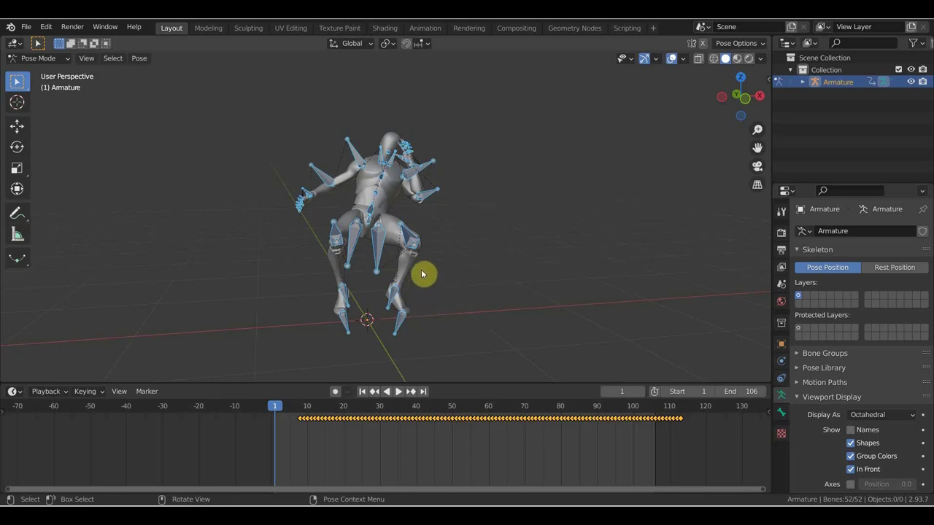
{"action": "scroll", "coordinate": [412, 231], "scroll_direction": "up", "scroll_amount": 2}
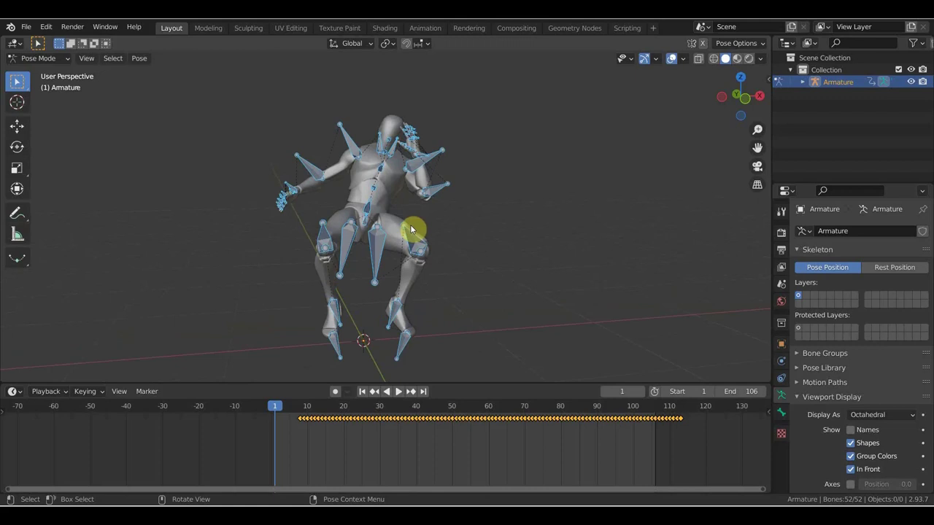
{"action": "mouse_move", "coordinate": [410, 230]}
{"action": "middle_mouse_down"}
{"action": "mouse_move", "coordinate": [310, 259]}
{"action": "mouse_move", "coordinate": [258, 236]}
{"action": "mouse_move", "coordinate": [167, 225]}
{"action": "mouse_move", "coordinate": [417, 251]}
{"action": "middle_mouse_up"}
{"action": "mouse_move", "coordinate": [432, 248]}
{"action": "middle_mouse_down"}
{"action": "mouse_move", "coordinate": [403, 237]}
{"action": "mouse_move", "coordinate": [420, 248]}
{"action": "middle_mouse_up"}
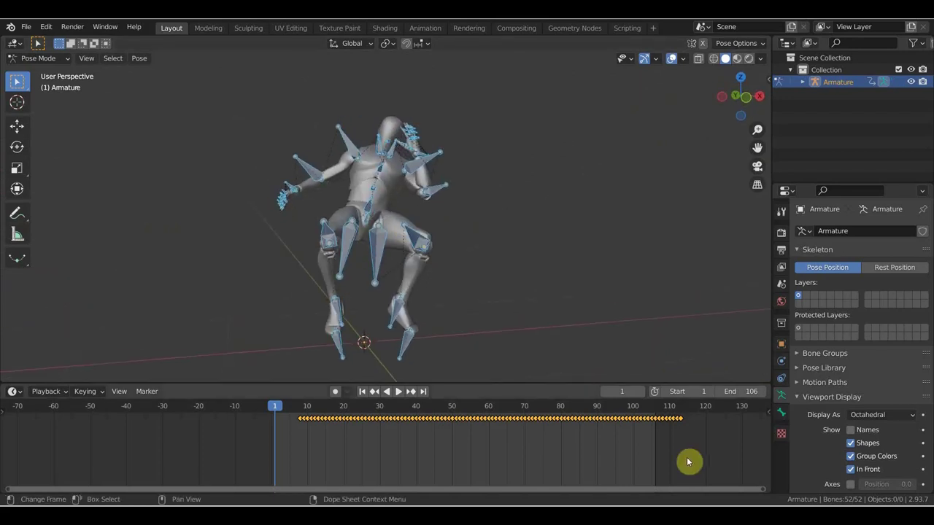
Step: Shift the Armature's keyframes 7 frames earlier so they begin at frame 1, then view from the front
{"action": "key", "text": "g"}
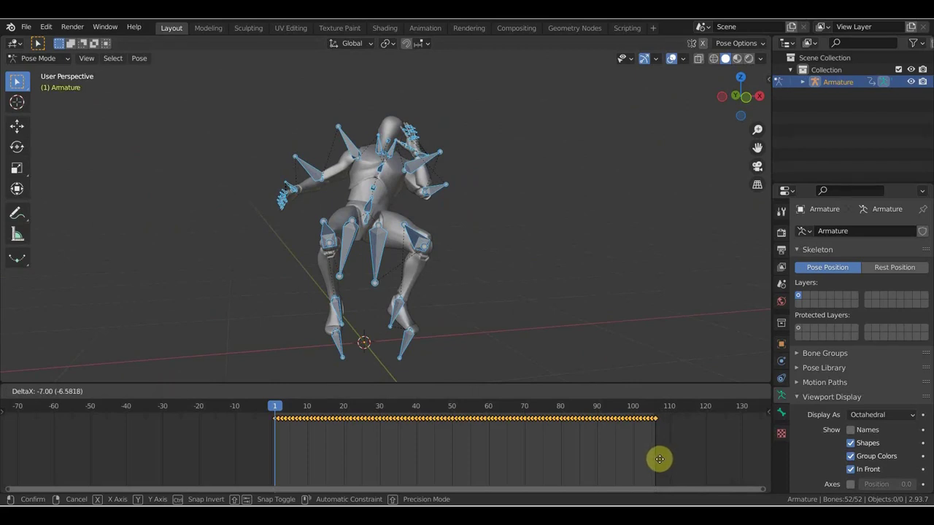
{"action": "left_click", "coordinate": [659, 459]}
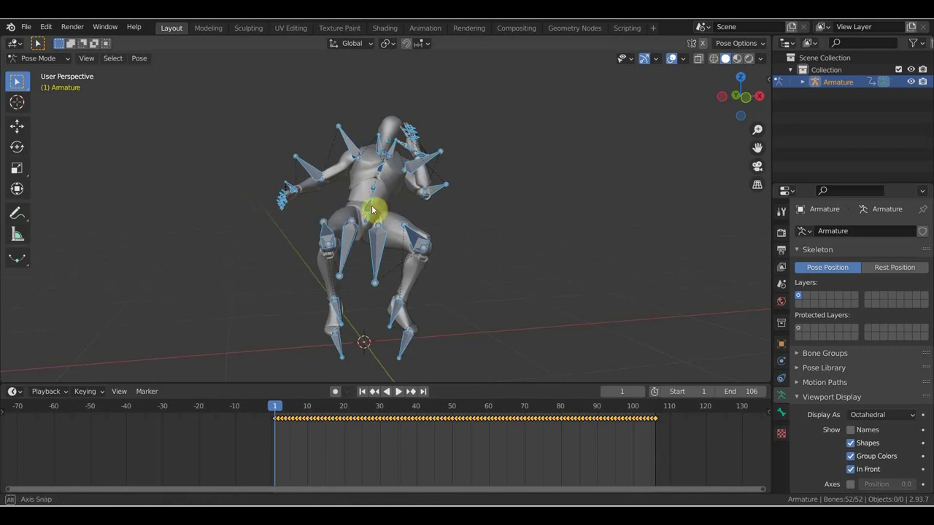
{"action": "middle_click_drag", "start_coordinate": [367, 209], "coordinate": [330, 233]}
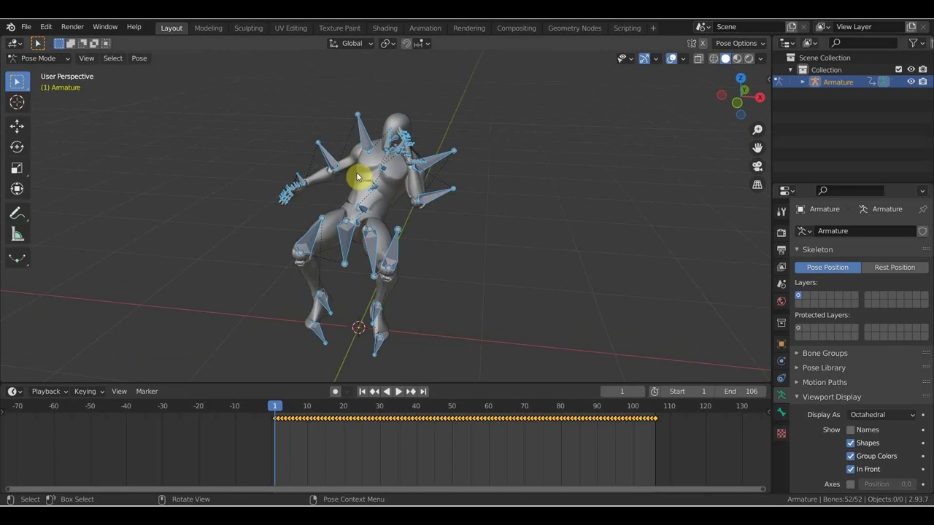
{"action": "mouse_move", "coordinate": [357, 177]}
{"action": "middle_mouse_down"}
{"action": "mouse_move", "coordinate": [388, 211]}
{"action": "mouse_move", "coordinate": [464, 195]}
{"action": "mouse_move", "coordinate": [447, 194]}
{"action": "middle_mouse_up"}
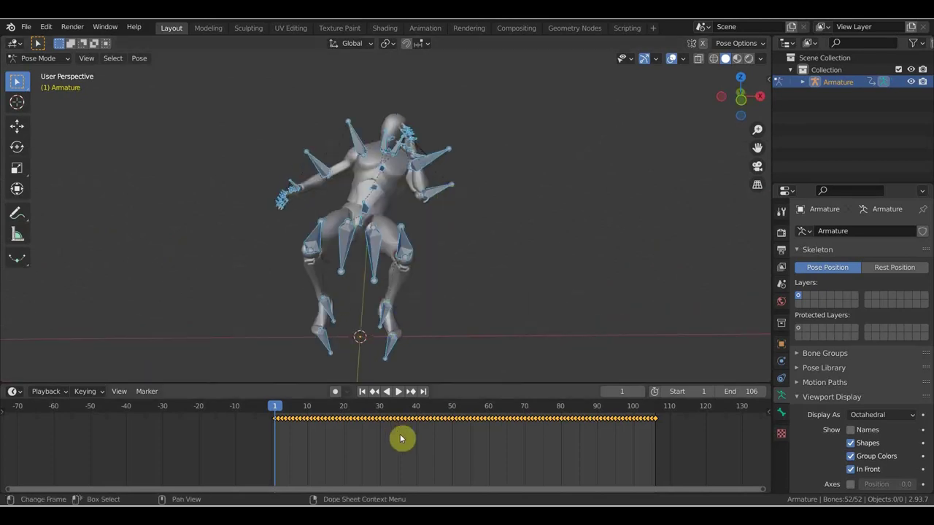
Step: Zoom the Dope Sheet and select the keyframes every fifth frame from 5 through 55
{"action": "scroll", "coordinate": [406, 453], "scroll_direction": "up", "scroll_amount": 3}
{"action": "scroll", "coordinate": [406, 454], "scroll_direction": "up", "scroll_amount": 2}
{"action": "scroll", "coordinate": [403, 453], "scroll_direction": "up", "scroll_amount": 2}
{"action": "scroll", "coordinate": [307, 453], "scroll_direction": "up", "scroll_amount": 1}
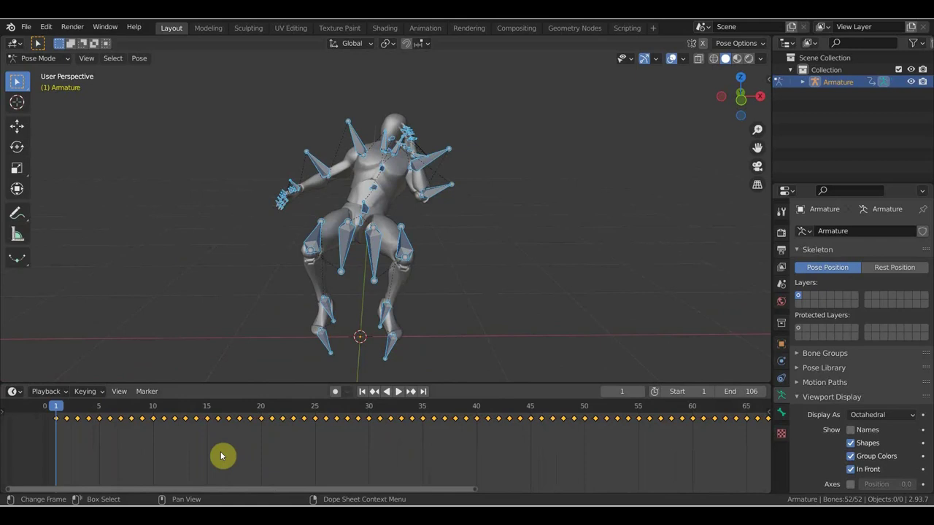
{"action": "left_click_drag", "start_coordinate": [80, 413], "coordinate": [60, 422]}
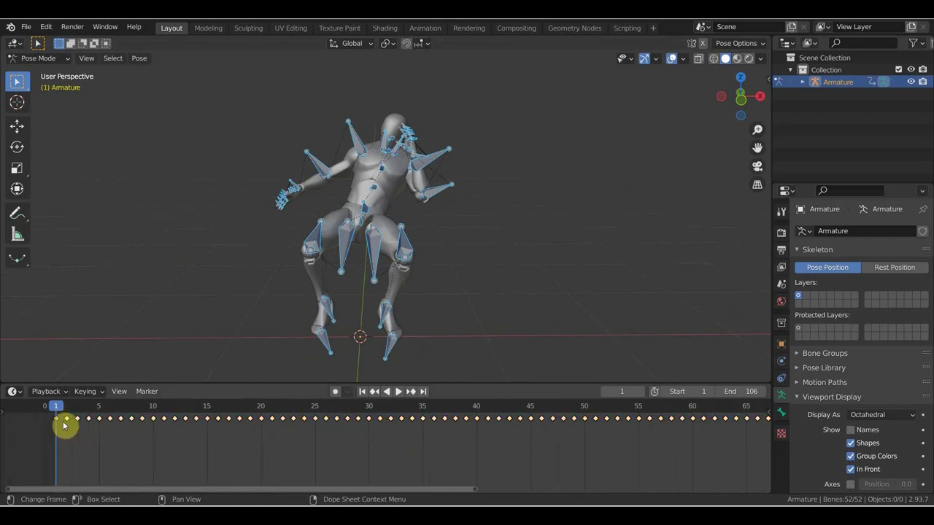
{"action": "left_click", "coordinate": [99, 419]}
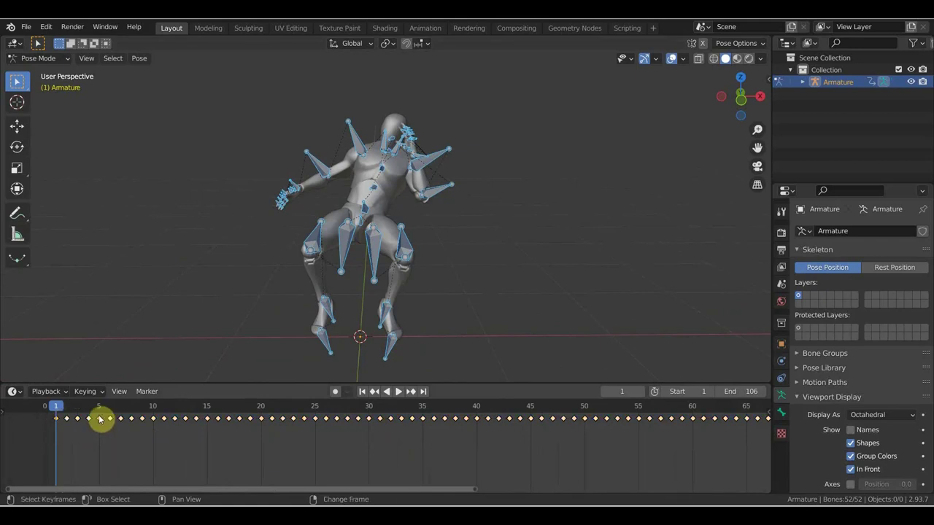
{"action": "left_click", "coordinate": [155, 419], "text": "shift"}
{"action": "left_click", "coordinate": [207, 418], "text": "shift"}
{"action": "left_click", "coordinate": [261, 418], "text": "shift"}
{"action": "left_click", "coordinate": [315, 419], "text": "shift"}
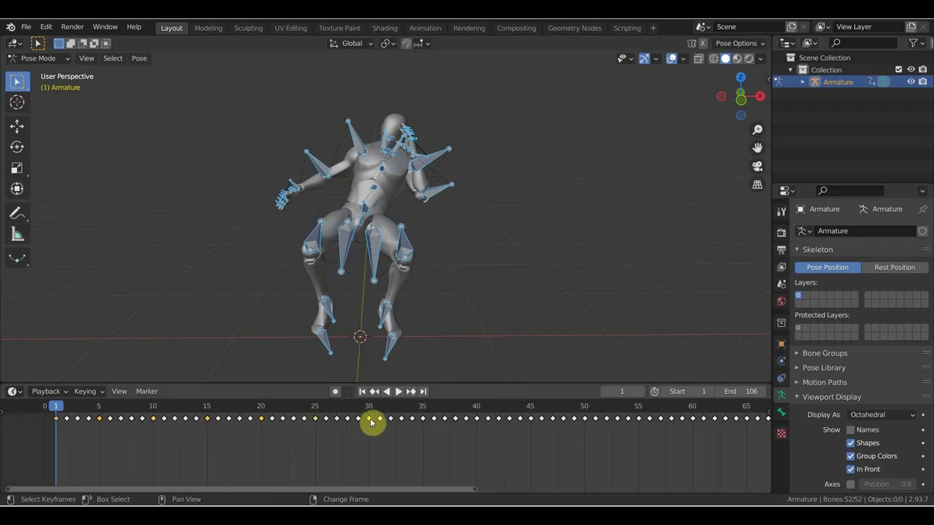
{"action": "left_click", "coordinate": [369, 418], "text": "shift"}
{"action": "left_click", "coordinate": [423, 419], "text": "shift"}
{"action": "left_click", "coordinate": [477, 419], "text": "shift"}
{"action": "left_click", "coordinate": [530, 418], "text": "shift"}
{"action": "left_click", "coordinate": [585, 419], "text": "shift"}
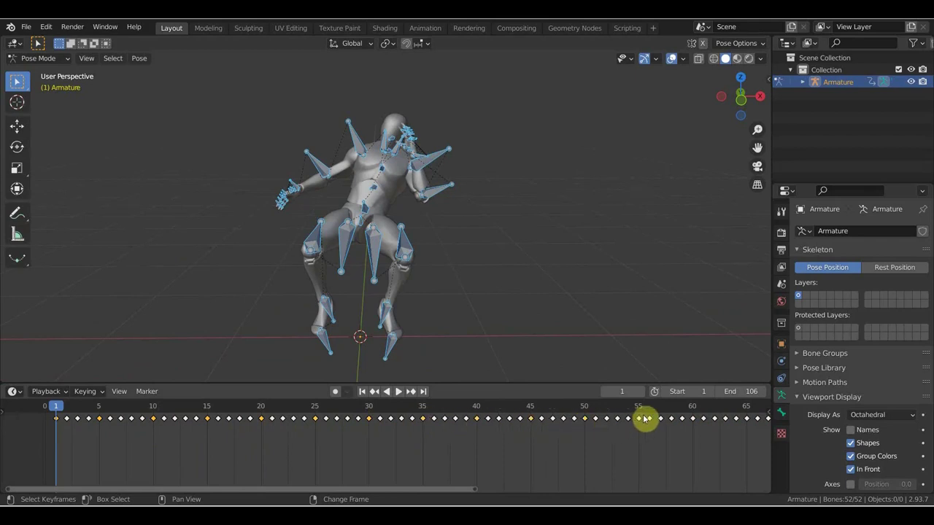
{"action": "left_click", "coordinate": [638, 419], "text": "shift"}
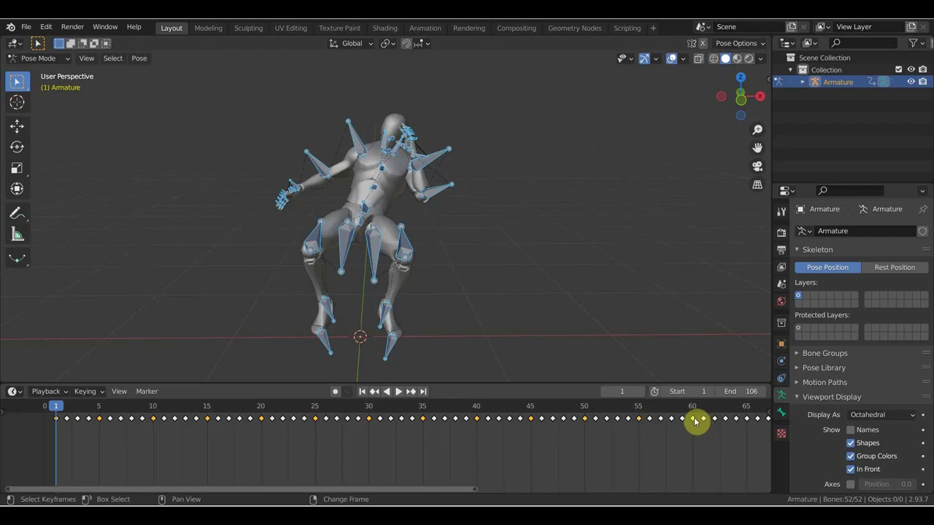
Step: Add keyframes at frames 65–100 and the last at 106 to the selection, then press Delete
{"action": "mouse_move", "coordinate": [713, 459]}
{"action": "middle_mouse_down"}
{"action": "mouse_move", "coordinate": [589, 471]}
{"action": "mouse_move", "coordinate": [298, 408]}
{"action": "mouse_move", "coordinate": [185, 433]}
{"action": "middle_mouse_up"}
{"action": "left_click", "coordinate": [221, 419], "text": "shift"}
{"action": "left_click", "coordinate": [275, 418], "text": "shift"}
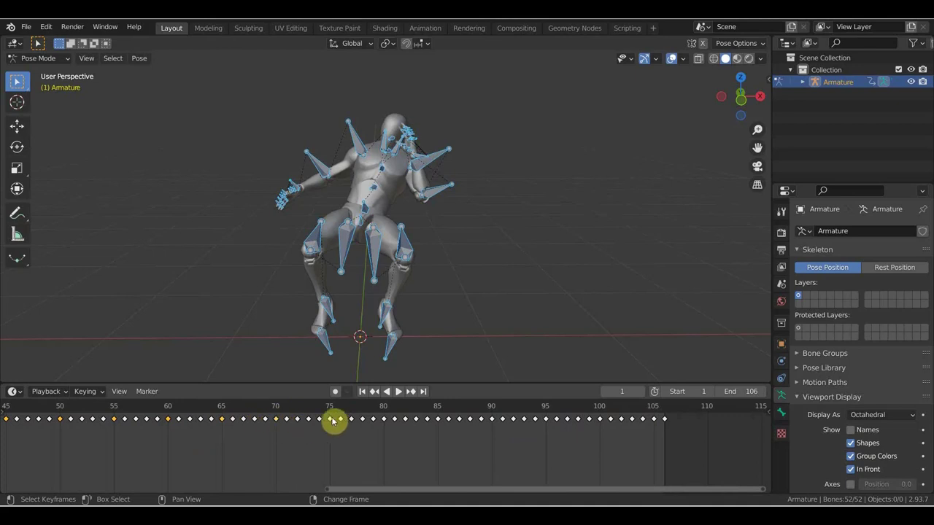
{"action": "left_click", "coordinate": [330, 419], "text": "shift"}
{"action": "left_click", "coordinate": [383, 419], "text": "shift"}
{"action": "left_click", "coordinate": [437, 419], "text": "shift"}
{"action": "left_click", "coordinate": [490, 419], "text": "shift"}
{"action": "left_click", "coordinate": [545, 419], "text": "shift"}
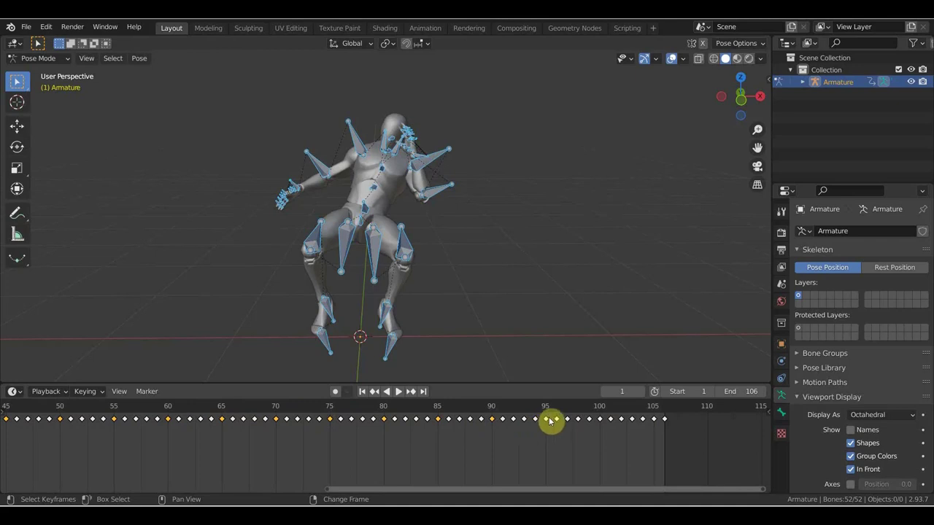
{"action": "left_click", "coordinate": [599, 419], "text": "shift"}
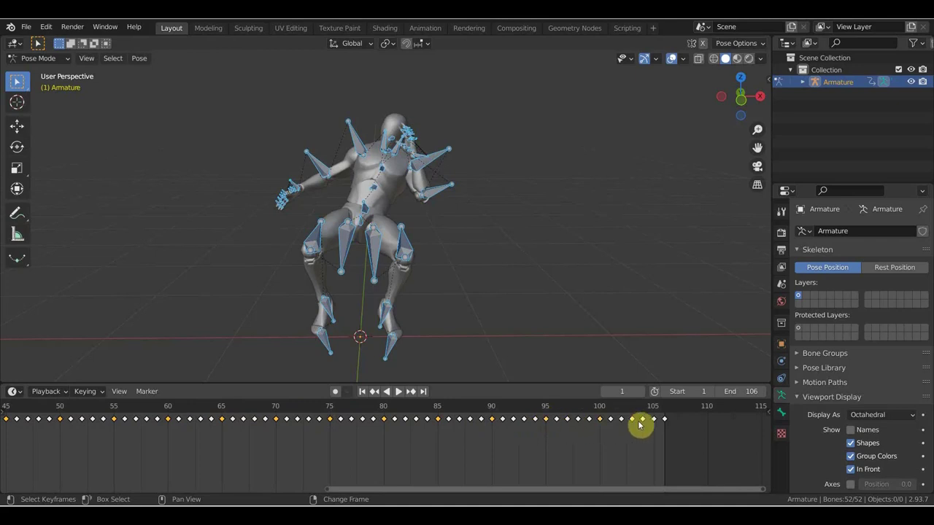
{"action": "left_click", "coordinate": [665, 420], "text": "shift"}
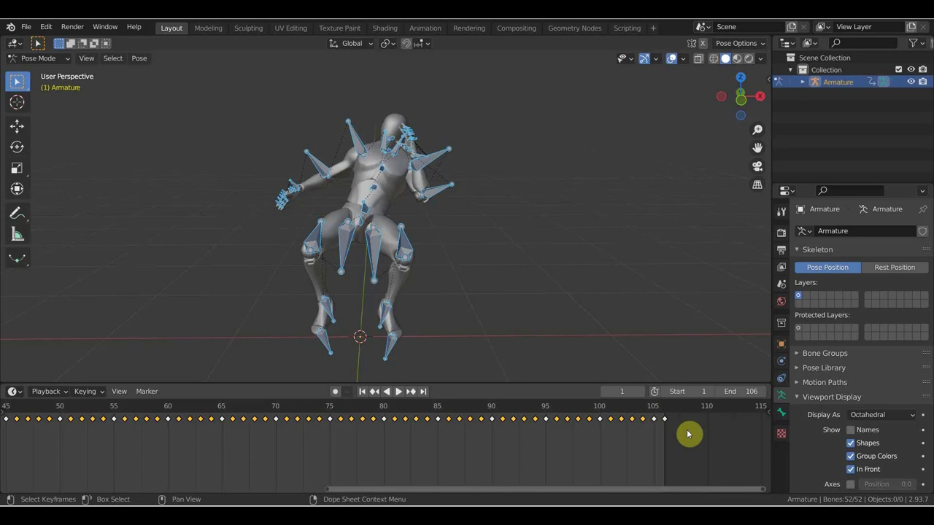
{"action": "key", "text": "Delete"}
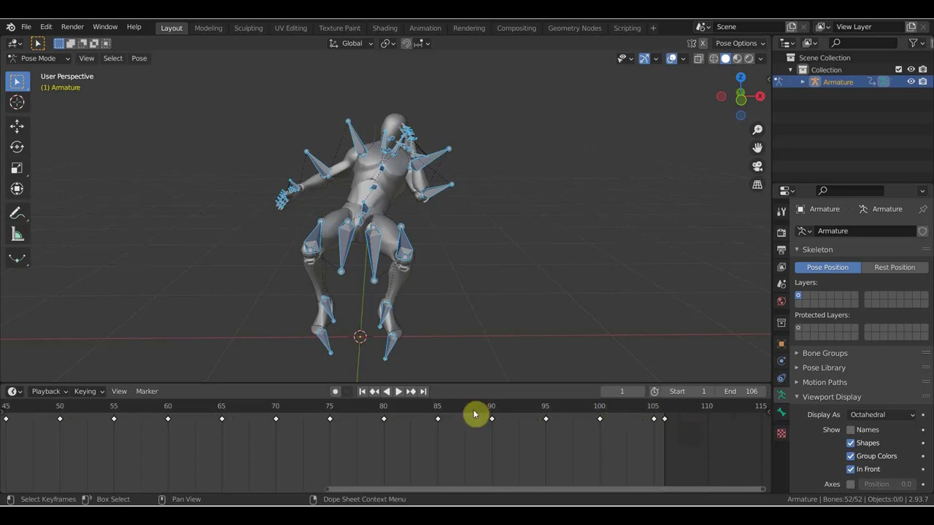
Step: Fit the full 1–106 keyframe range in the Dope Sheet and browse the keyframe Easing Mode choices
{"action": "scroll", "coordinate": [467, 415], "scroll_direction": "down", "scroll_amount": 2}
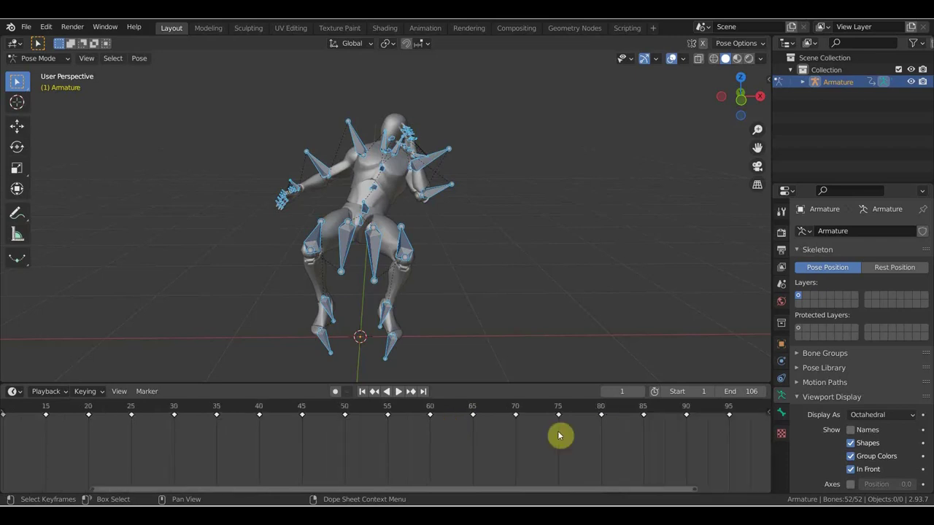
{"action": "key", "text": "Home"}
{"action": "scroll", "coordinate": [469, 426], "scroll_direction": "down", "scroll_amount": 1}
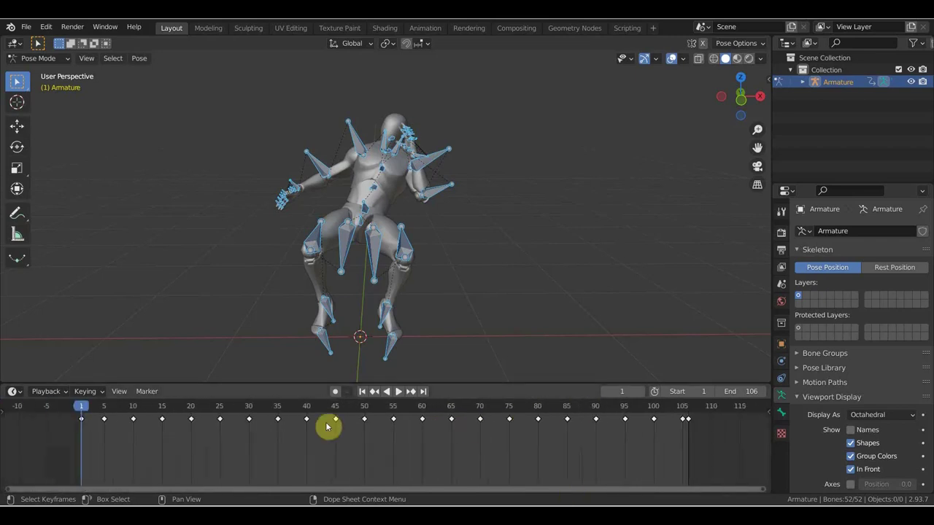
{"action": "right_click", "coordinate": [327, 424]}
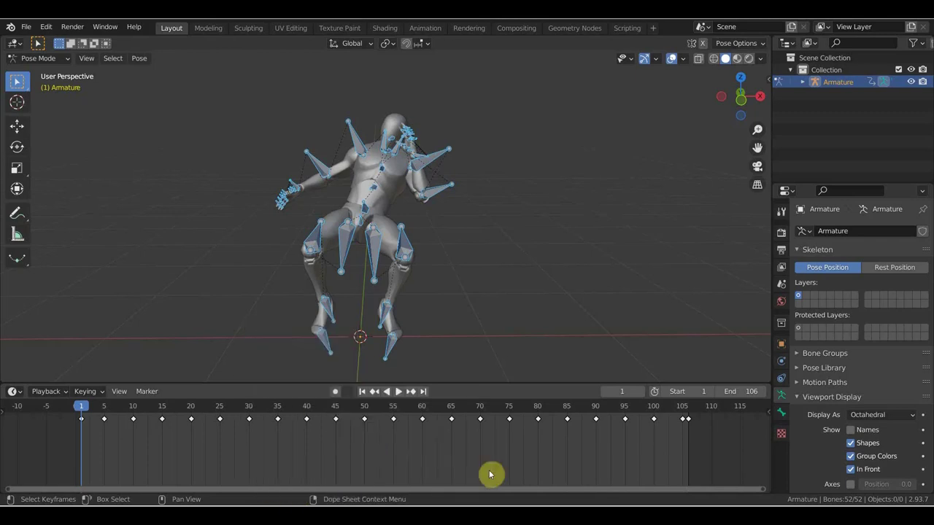
{"action": "right_click", "coordinate": [505, 425]}
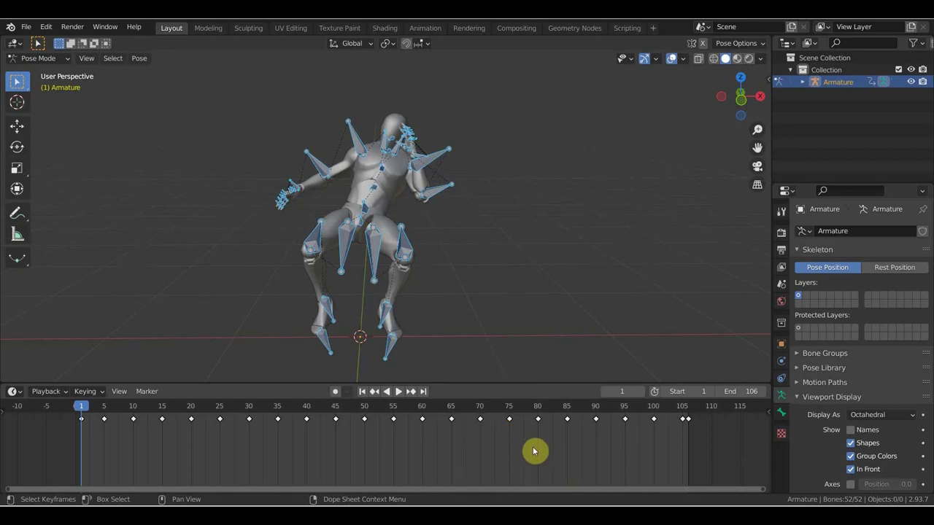
Step: Play the thinned animation, then stop it and scrub back toward frame 50
{"action": "key", "text": "space"}
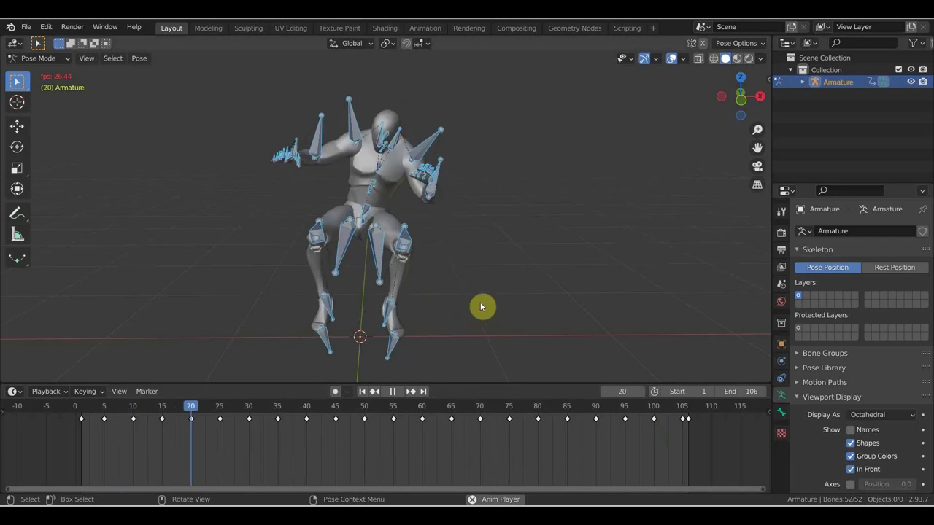
{"action": "key", "text": "space"}
{"action": "mouse_move", "coordinate": [473, 413]}
{"action": "left_mouse_down"}
{"action": "mouse_move", "coordinate": [367, 416]}
{"action": "mouse_move", "coordinate": [459, 402]}
{"action": "mouse_move", "coordinate": [358, 396]}
{"action": "mouse_move", "coordinate": [448, 396]}
{"action": "mouse_move", "coordinate": [392, 387]}
{"action": "mouse_move", "coordinate": [294, 389]}
{"action": "mouse_move", "coordinate": [615, 394]}
{"action": "mouse_move", "coordinate": [329, 387]}
{"action": "mouse_move", "coordinate": [445, 399]}
{"action": "mouse_move", "coordinate": [339, 389]}
{"action": "left_mouse_up"}
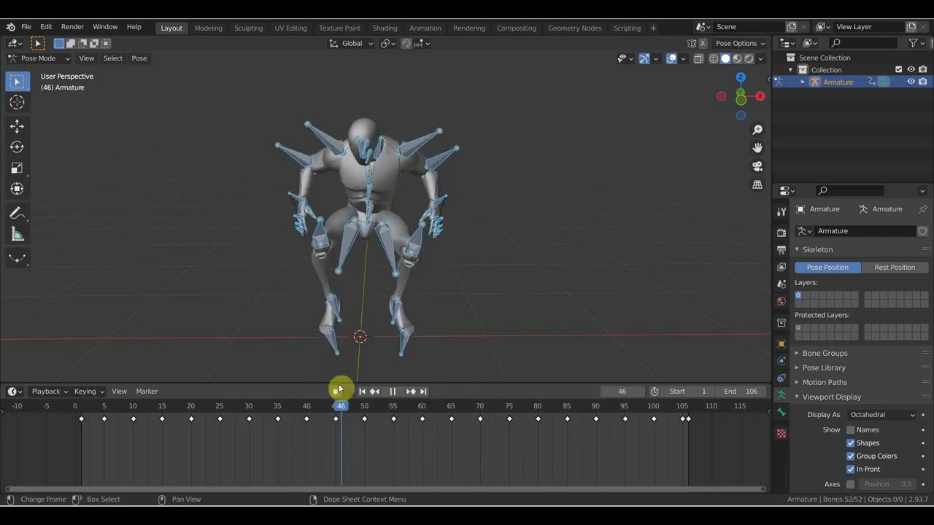
{"action": "key", "text": "space"}
{"action": "mouse_move", "coordinate": [424, 235]}
{"action": "middle_mouse_down"}
{"action": "mouse_move", "coordinate": [438, 233]}
{"action": "mouse_move", "coordinate": [412, 241]}
{"action": "mouse_move", "coordinate": [381, 221]}
{"action": "mouse_move", "coordinate": [155, 260]}
{"action": "mouse_move", "coordinate": [148, 236]}
{"action": "mouse_move", "coordinate": [363, 230]}
{"action": "middle_mouse_up"}
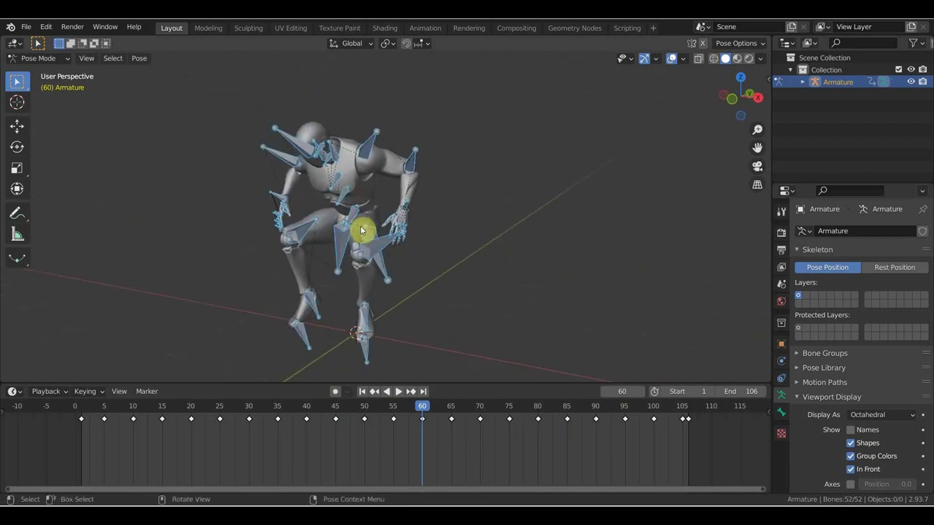
Step: Set the current frame to 60 and switch the Armature to Object Mode
{"action": "scroll", "coordinate": [124, 435], "scroll_direction": "down", "scroll_amount": 2}
{"action": "middle_click_drag", "start_coordinate": [132, 433], "coordinate": [164, 437]}
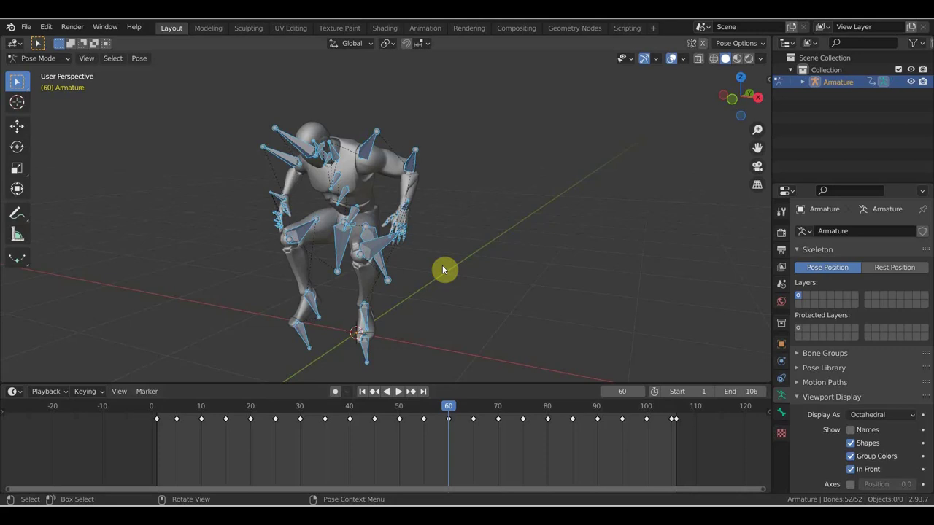
{"action": "left_click", "coordinate": [40, 58]}
{"action": "left_click", "coordinate": [37, 71]}
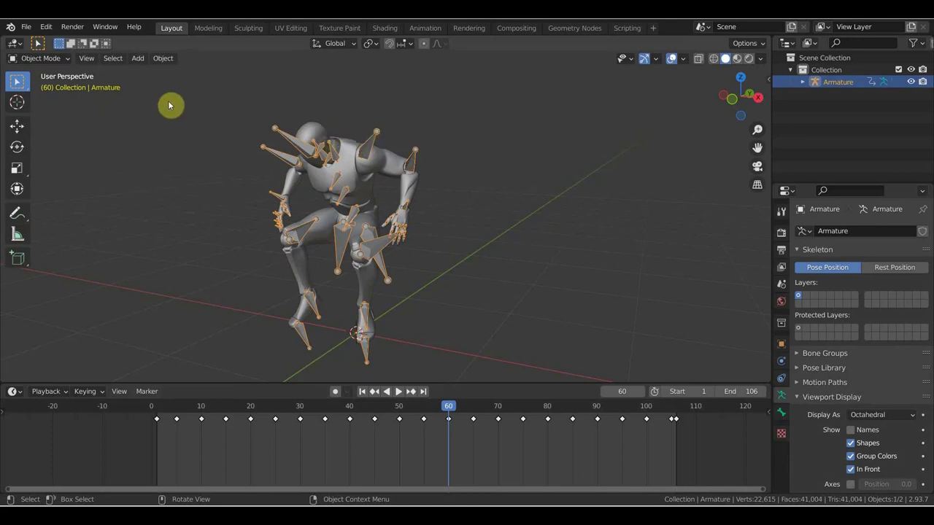
Step: Clear the Armature's rotation and scale with Alt+R and Alt+S, then zoom out to see it
{"action": "key", "text": "alt+r"}
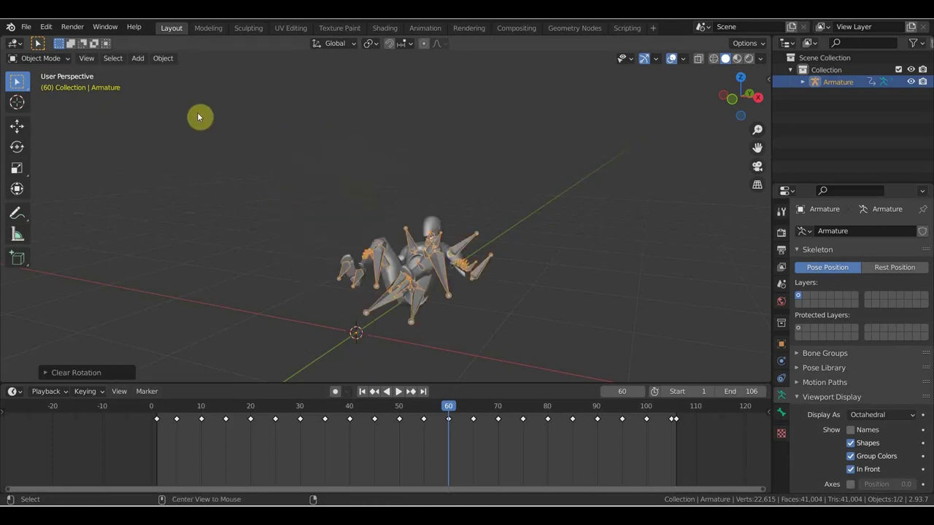
{"action": "key", "text": "alt+s"}
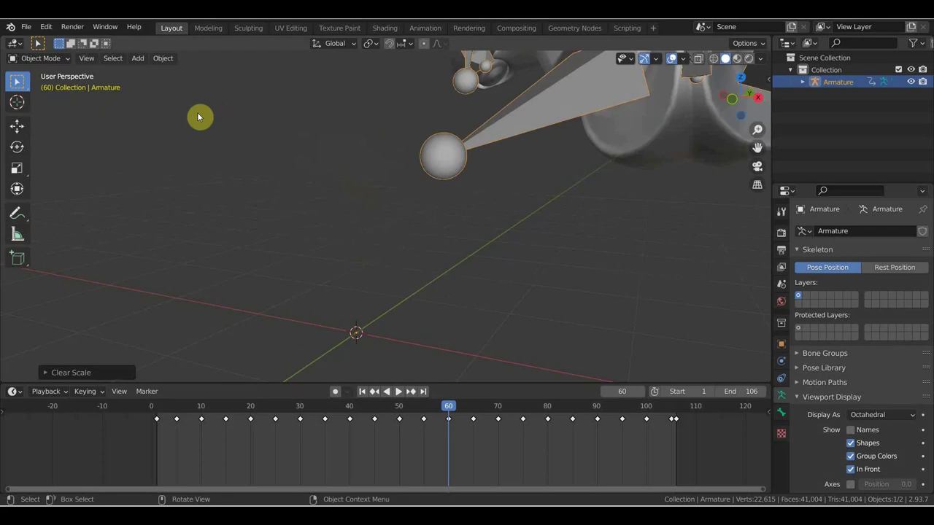
{"action": "scroll", "coordinate": [473, 236], "scroll_direction": "down", "scroll_amount": 2}
{"action": "scroll", "coordinate": [507, 244], "scroll_direction": "down", "scroll_amount": 3}
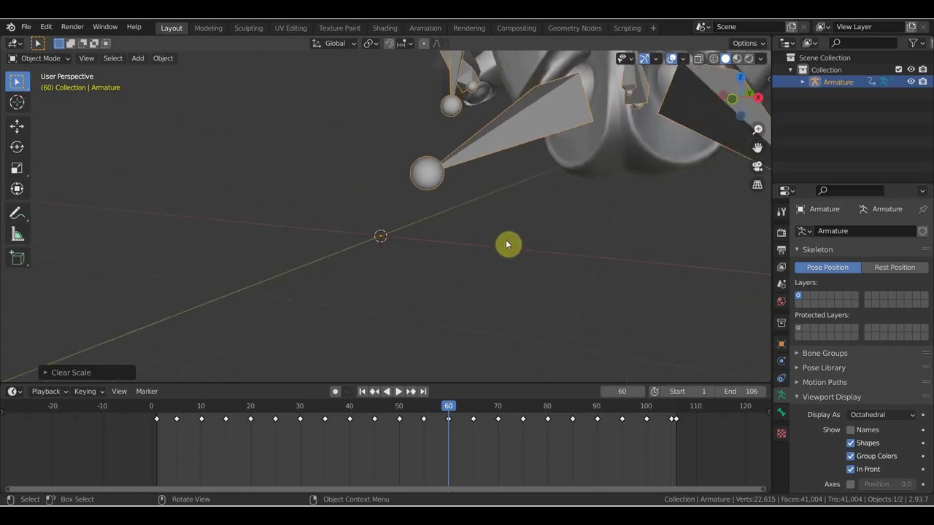
{"action": "scroll", "coordinate": [511, 243], "scroll_direction": "down", "scroll_amount": 3}
{"action": "scroll", "coordinate": [511, 243], "scroll_direction": "down", "scroll_amount": 3}
{"action": "mouse_move", "coordinate": [510, 243]}
{"action": "middle_mouse_down"}
{"action": "mouse_move", "coordinate": [385, 214]}
{"action": "mouse_move", "coordinate": [472, 333]}
{"action": "mouse_move", "coordinate": [542, 383]}
{"action": "mouse_move", "coordinate": [412, 290]}
{"action": "middle_mouse_up"}
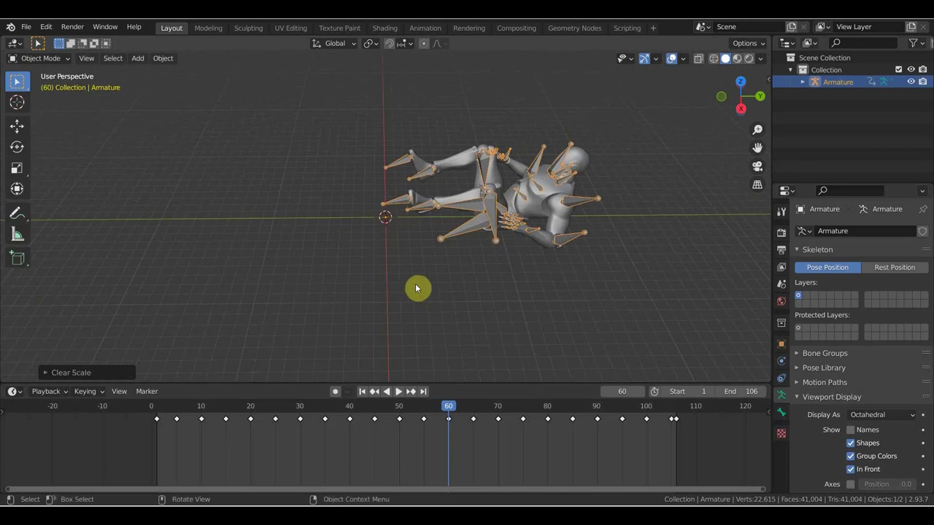
{"action": "mouse_move", "coordinate": [455, 301]}
{"action": "middle_mouse_down"}
{"action": "mouse_move", "coordinate": [318, 109]}
{"action": "mouse_move", "coordinate": [396, 175]}
{"action": "mouse_move", "coordinate": [533, 379]}
{"action": "mouse_move", "coordinate": [520, 295]}
{"action": "mouse_move", "coordinate": [553, 306]}
{"action": "mouse_move", "coordinate": [563, 235]}
{"action": "mouse_move", "coordinate": [570, 255]}
{"action": "mouse_move", "coordinate": [555, 280]}
{"action": "mouse_move", "coordinate": [500, 194]}
{"action": "mouse_move", "coordinate": [205, 435]}
{"action": "middle_mouse_up"}
Step: Jump to frame 2 and play the animation, viewing the enlarged armature lying sideways
{"action": "scroll", "coordinate": [537, 299], "scroll_direction": "down", "scroll_amount": 3}
{"action": "left_click_drag", "start_coordinate": [205, 435], "coordinate": [162, 435]}
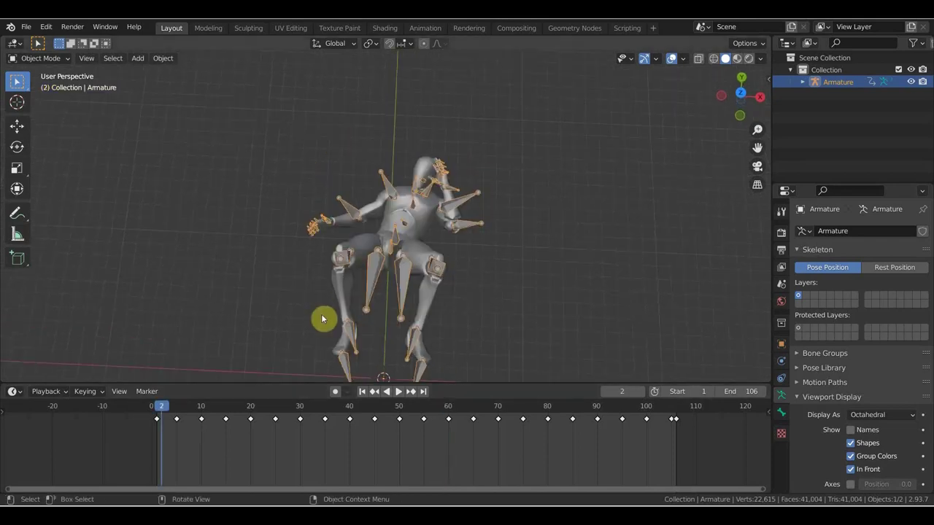
{"action": "mouse_move", "coordinate": [355, 309]}
{"action": "middle_mouse_down"}
{"action": "mouse_move", "coordinate": [327, 291]}
{"action": "mouse_move", "coordinate": [263, 213]}
{"action": "middle_mouse_up"}
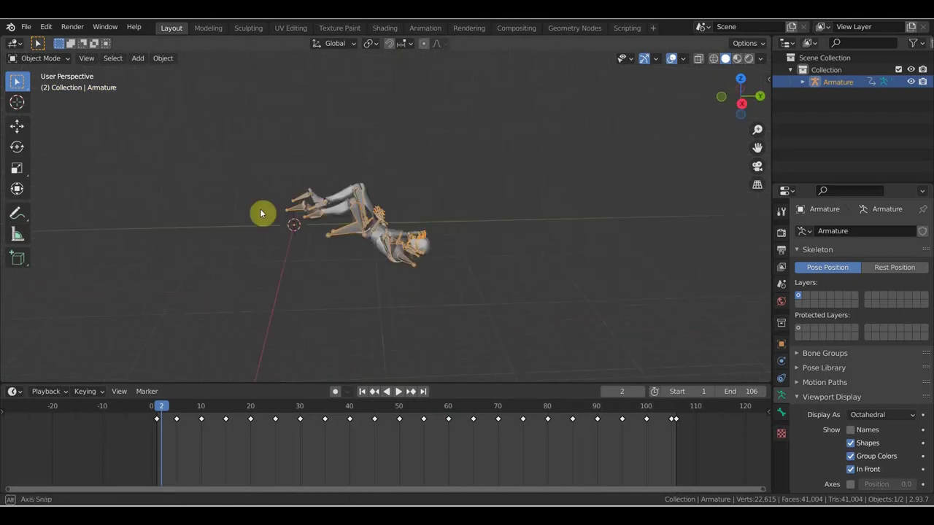
{"action": "key", "text": "space"}
{"action": "mouse_move", "coordinate": [152, 410]}
{"action": "left_mouse_down"}
{"action": "mouse_move", "coordinate": [677, 423]}
{"action": "mouse_move", "coordinate": [396, 402]}
{"action": "mouse_move", "coordinate": [334, 408]}
{"action": "left_mouse_up"}
Step: Stop playback, switch to front view, and restore the armature's original small scale
{"action": "key", "text": "space"}
{"action": "middle_click_drag", "start_coordinate": [380, 342], "coordinate": [396, 309]}
{"action": "key", "text": "KP_1"}
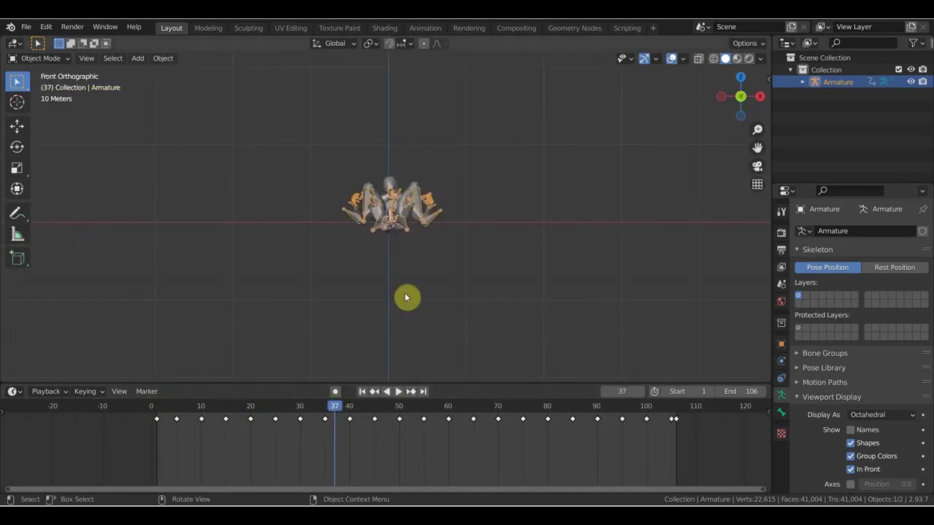
{"action": "scroll", "coordinate": [436, 285], "scroll_direction": "down", "scroll_amount": 10, "text": "ctrl"}
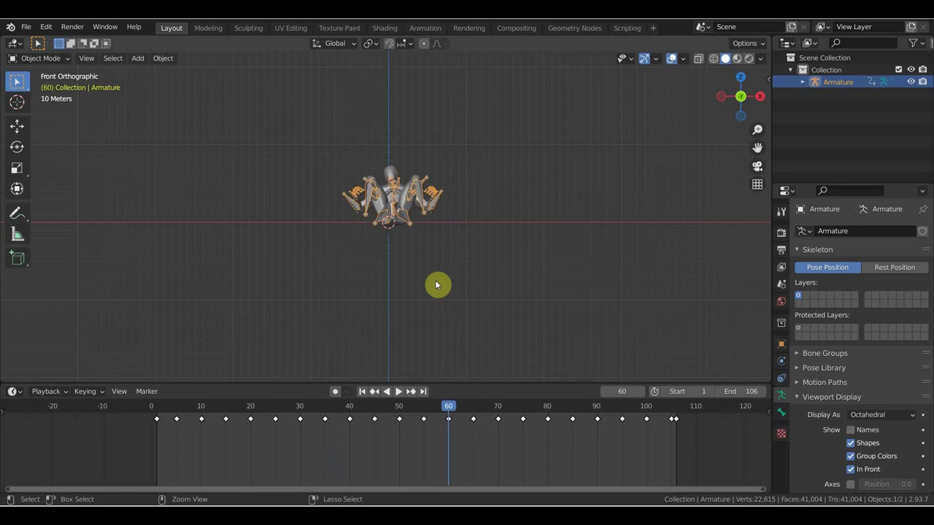
{"action": "key", "text": "h"}
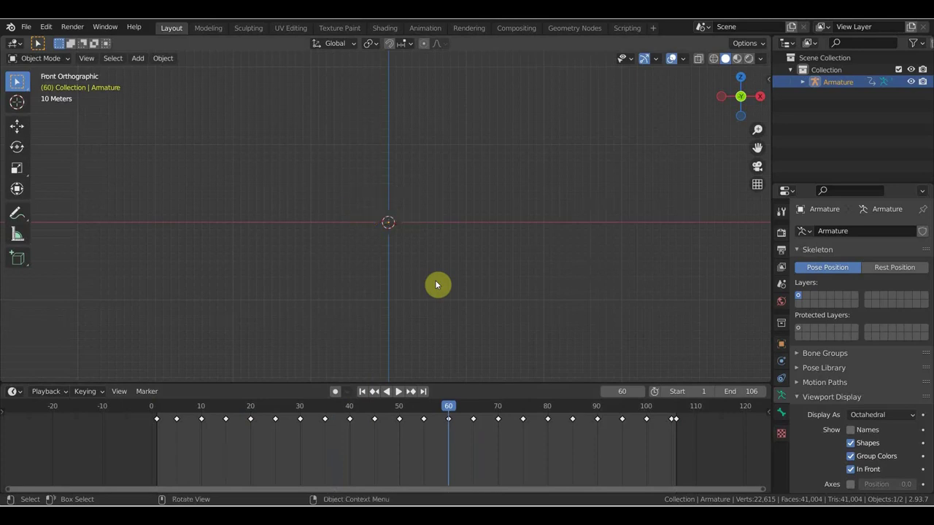
Step: Zoom in on the small armature and set the current frame back to 1
{"action": "scroll", "coordinate": [447, 281], "scroll_direction": "down", "scroll_amount": 3}
{"action": "scroll", "coordinate": [448, 280], "scroll_direction": "down", "scroll_amount": 3}
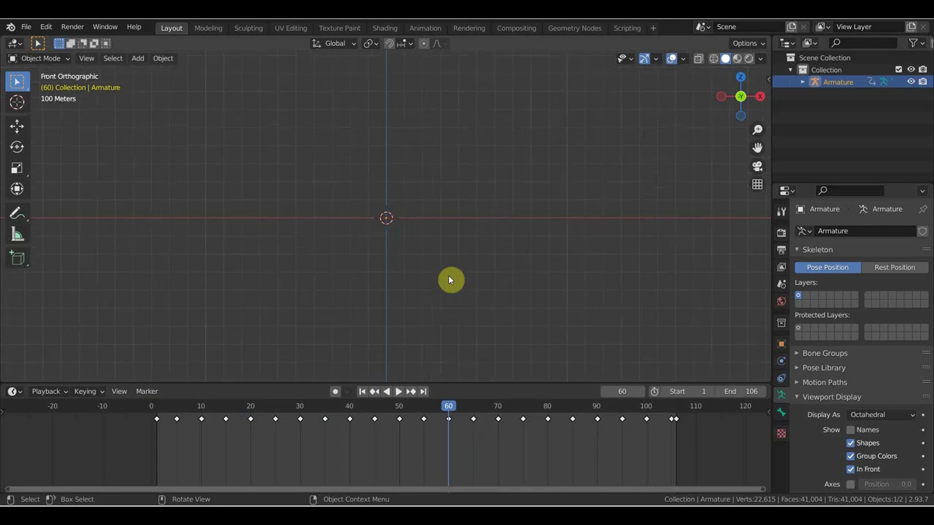
{"action": "scroll", "coordinate": [444, 277], "scroll_direction": "up", "scroll_amount": 5}
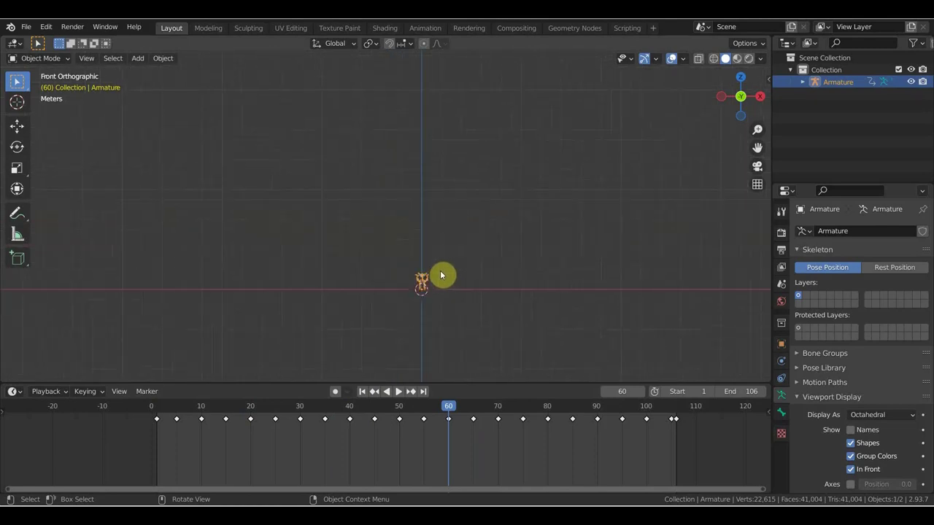
{"action": "scroll", "coordinate": [437, 234], "scroll_direction": "up", "scroll_amount": 3}
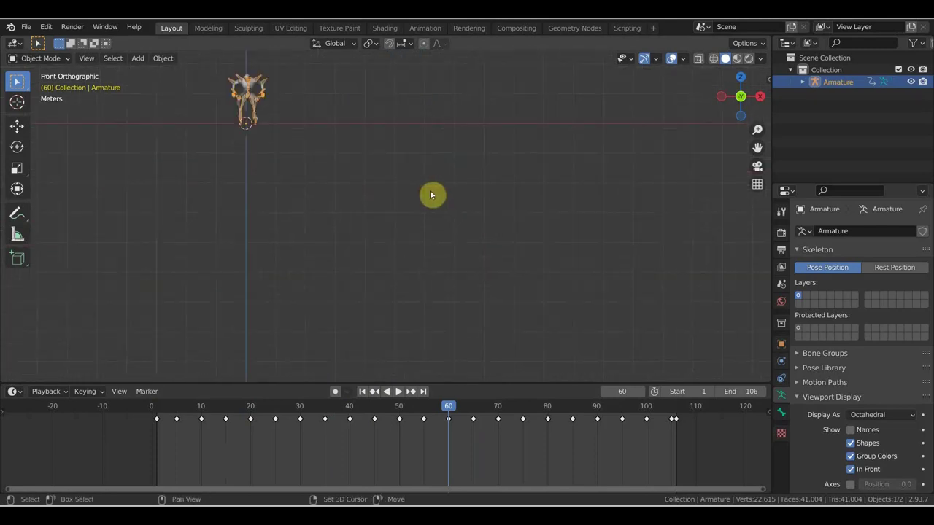
{"action": "middle_click_drag", "start_coordinate": [431, 194], "coordinate": [528, 283], "text": "shift"}
{"action": "scroll", "coordinate": [447, 237], "scroll_direction": "up", "scroll_amount": 5}
{"action": "scroll", "coordinate": [448, 238], "scroll_direction": "up", "scroll_amount": 2}
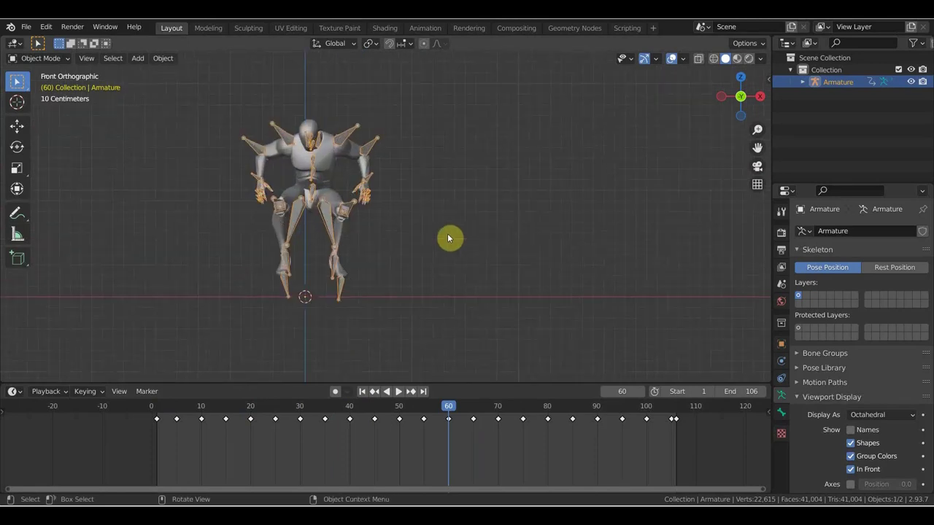
{"action": "scroll", "coordinate": [448, 237], "scroll_direction": "down", "scroll_amount": 1}
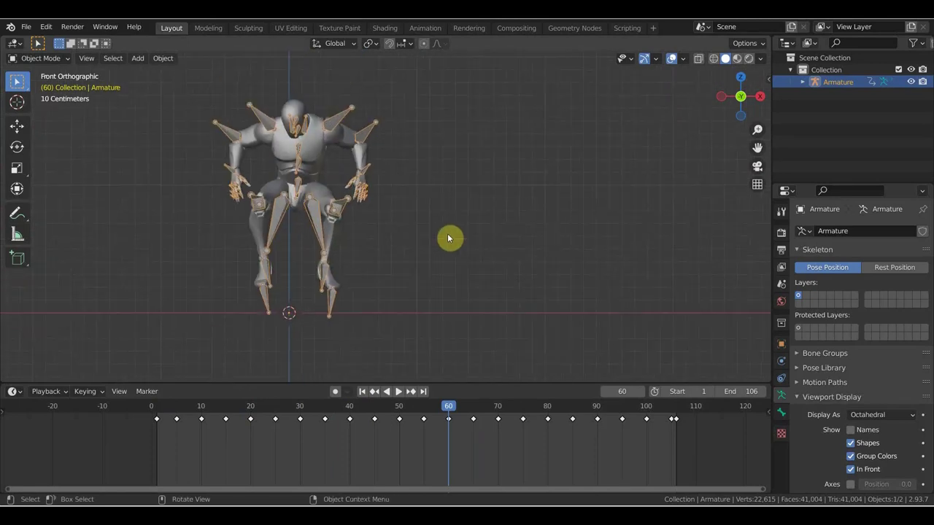
{"action": "left_click", "coordinate": [152, 407]}
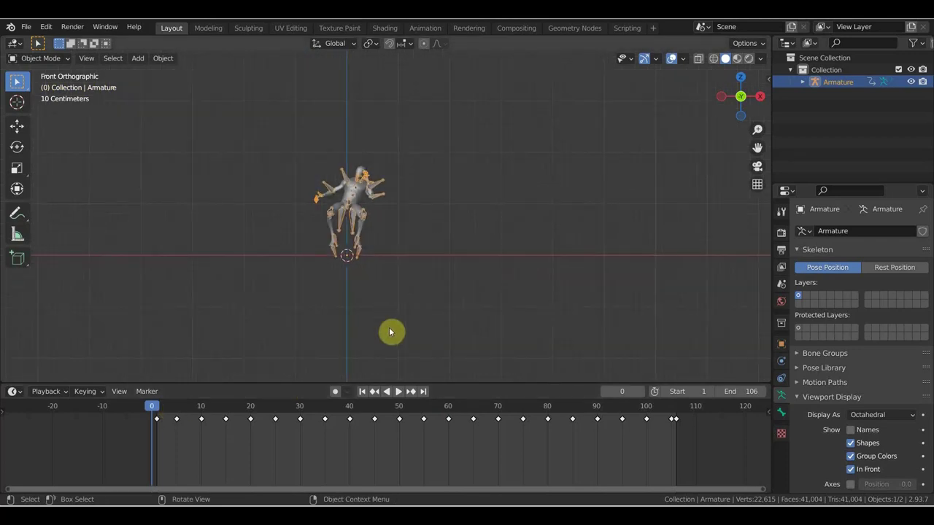
{"action": "left_click", "coordinate": [158, 410]}
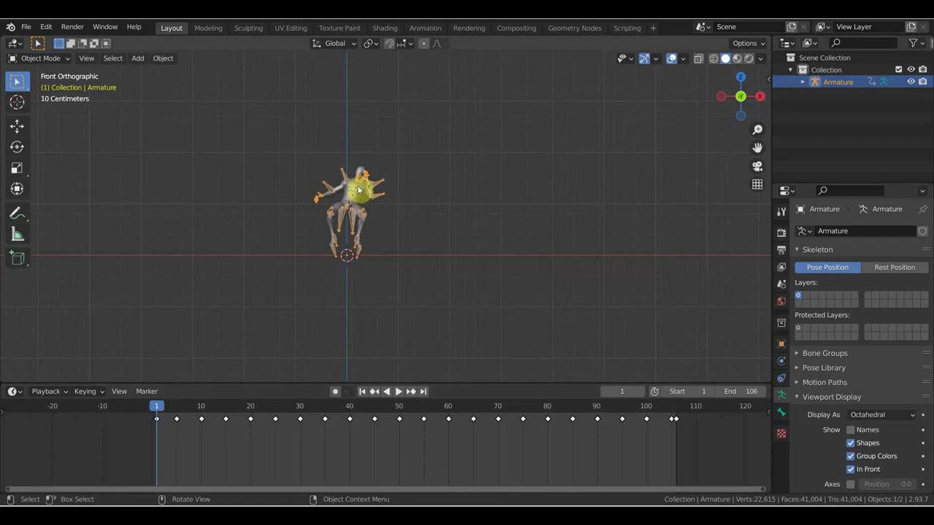
{"action": "left_click", "coordinate": [40, 58]}
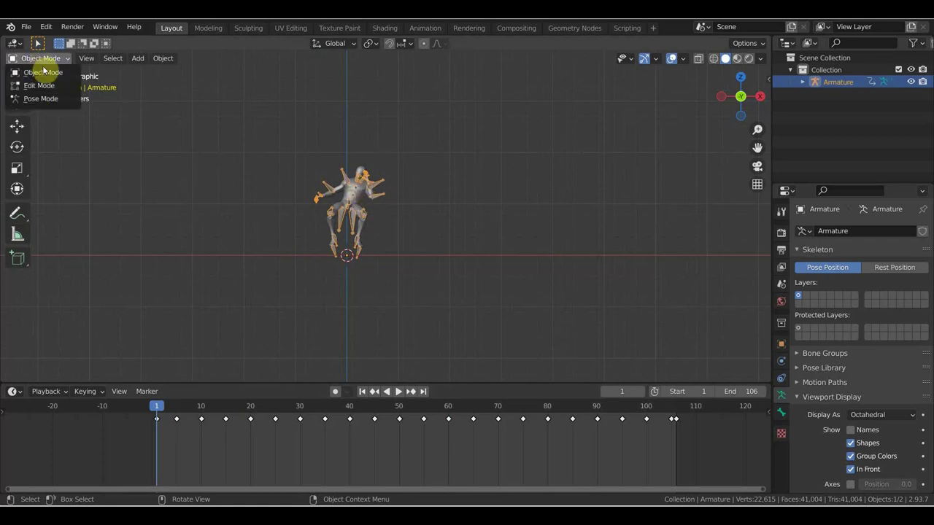
Step: Put the Armature in Edit Mode, then load Mannequin.glb into the Plask scene
{"action": "left_click", "coordinate": [46, 87]}
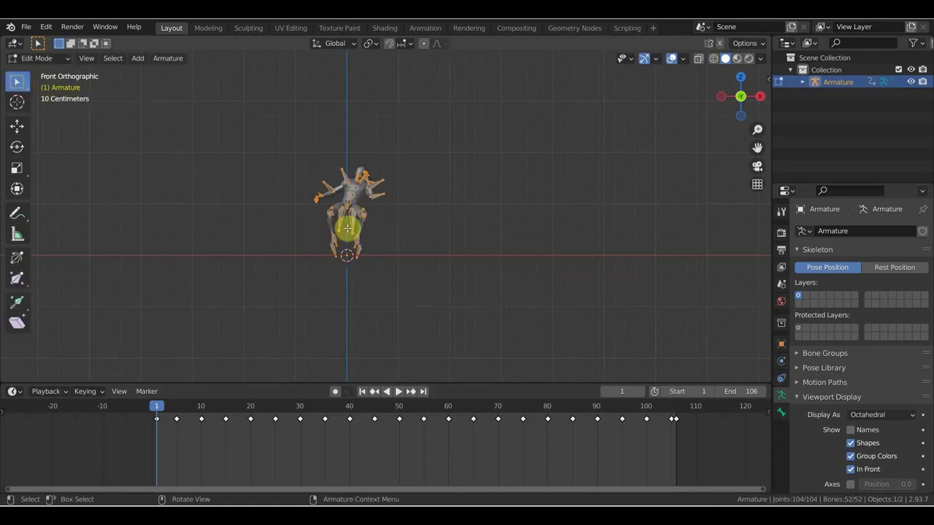
{"action": "scroll", "coordinate": [354, 225], "scroll_direction": "up", "scroll_amount": 4}
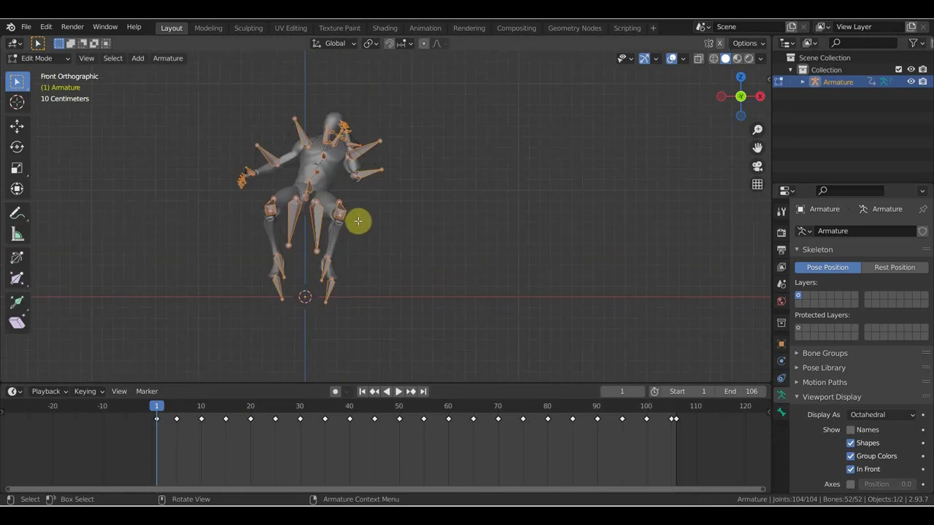
{"action": "middle_click_drag", "start_coordinate": [358, 221], "coordinate": [448, 251], "text": "shift"}
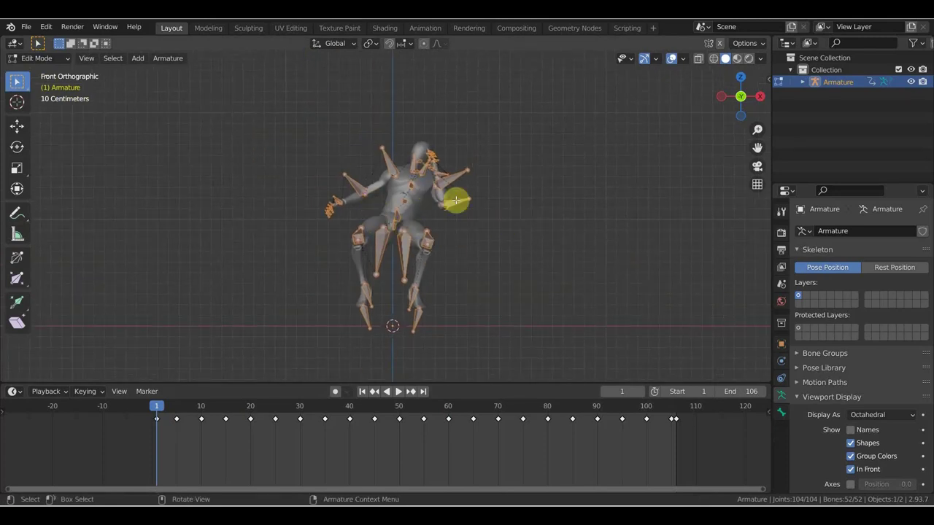
{"action": "scroll", "coordinate": [462, 244], "scroll_direction": "down", "scroll_amount": 1}
{"action": "scroll", "coordinate": [461, 245], "scroll_direction": "up", "scroll_amount": 2}
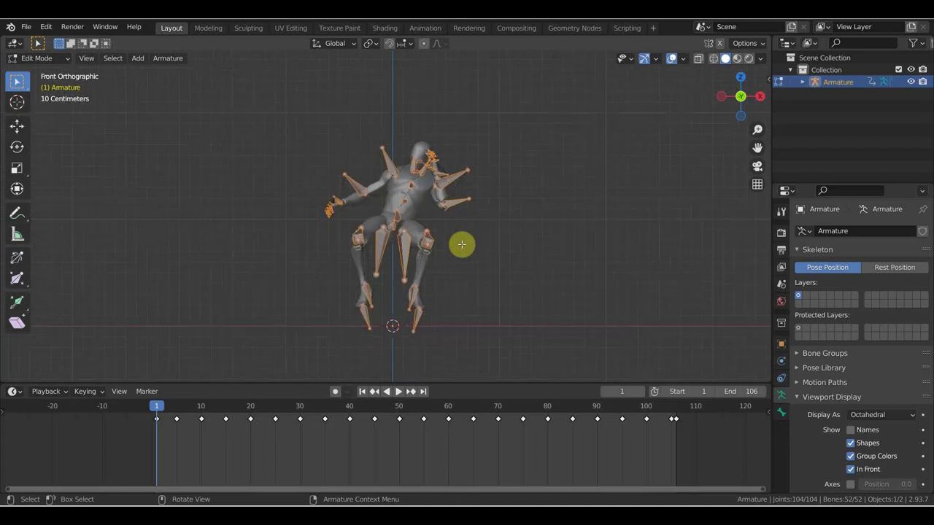
{"action": "scroll", "coordinate": [462, 245], "scroll_direction": "up", "scroll_amount": 1}
{"action": "scroll", "coordinate": [462, 244], "scroll_direction": "up", "scroll_amount": 1}
{"action": "scroll", "coordinate": [462, 245], "scroll_direction": "down", "scroll_amount": 3}
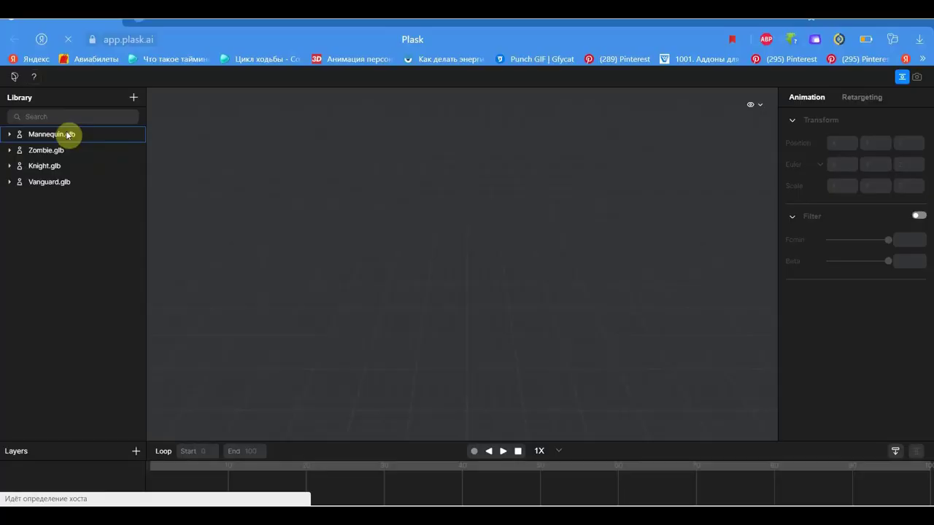
{"action": "left_click_drag", "start_coordinate": [66, 135], "coordinate": [466, 279]}
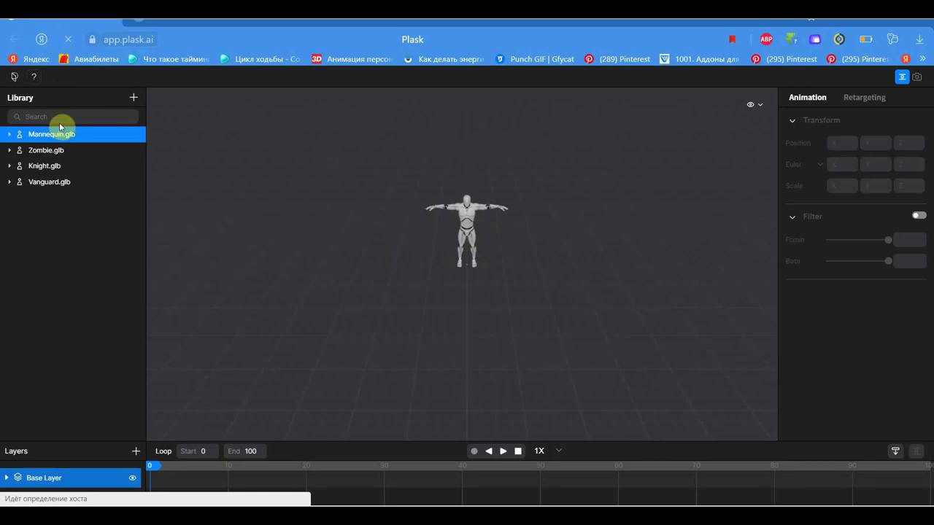
Step: Export the Mannequin.glb bindPose motion from the Plask Library in fbx format
{"action": "left_click", "coordinate": [10, 135]}
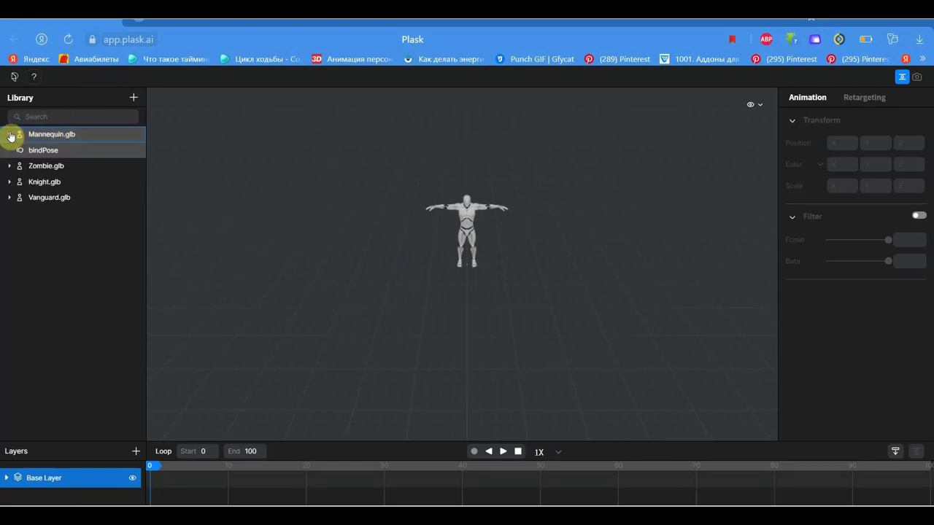
{"action": "right_click", "coordinate": [50, 151]}
{"action": "left_click", "coordinate": [89, 234]}
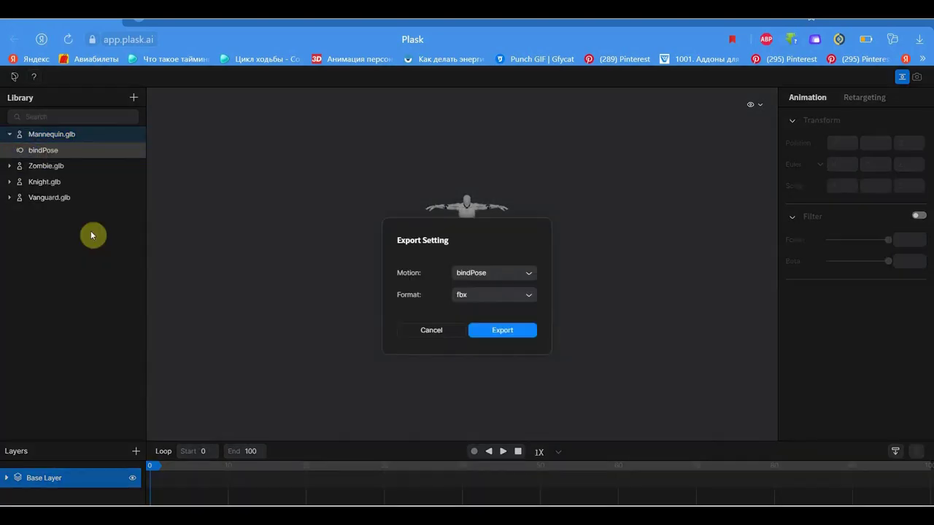
{"action": "left_click", "coordinate": [505, 333]}
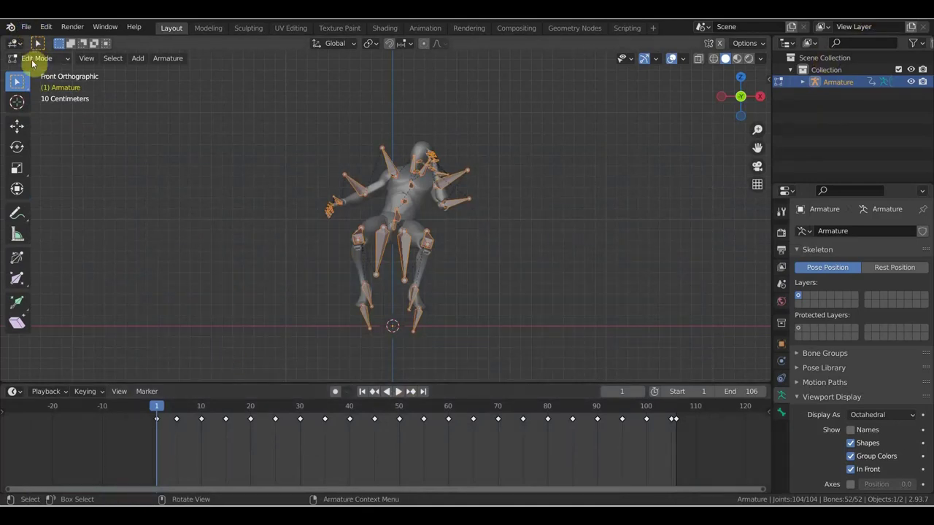
Step: Return the Armature to Object Mode and import Mannequin (2).fbx as an FBX
{"action": "left_click", "coordinate": [35, 58]}
{"action": "left_click", "coordinate": [34, 71]}
{"action": "left_click", "coordinate": [25, 27]}
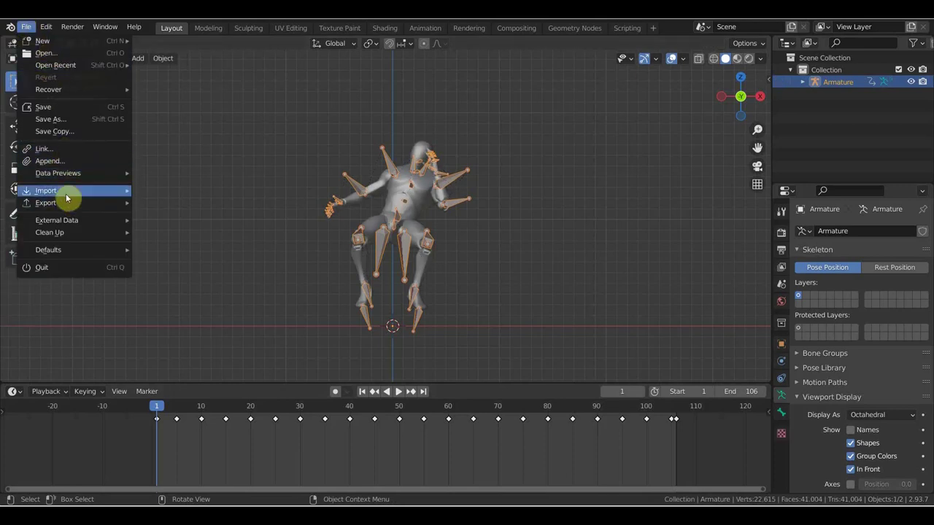
{"action": "mouse_move", "coordinate": [46, 191]}
{"action": "left_click", "coordinate": [200, 279]}
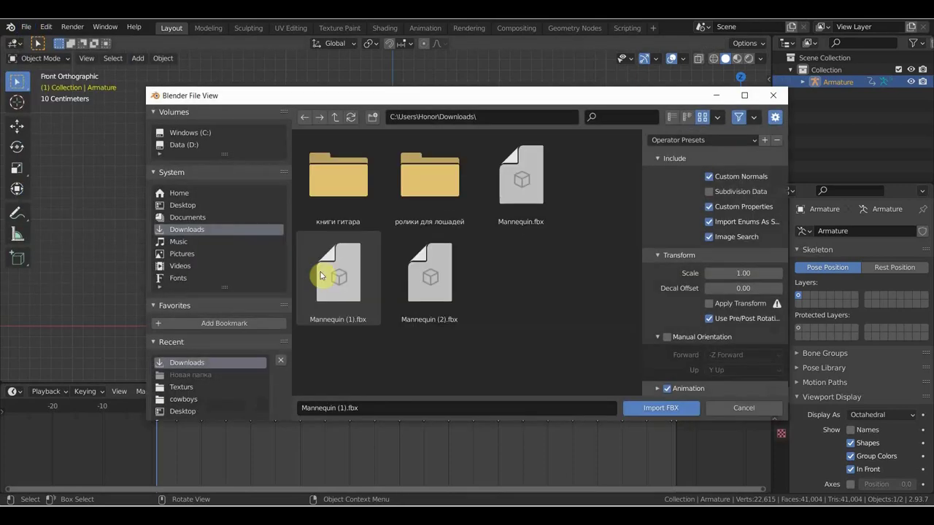
{"action": "left_click", "coordinate": [431, 289]}
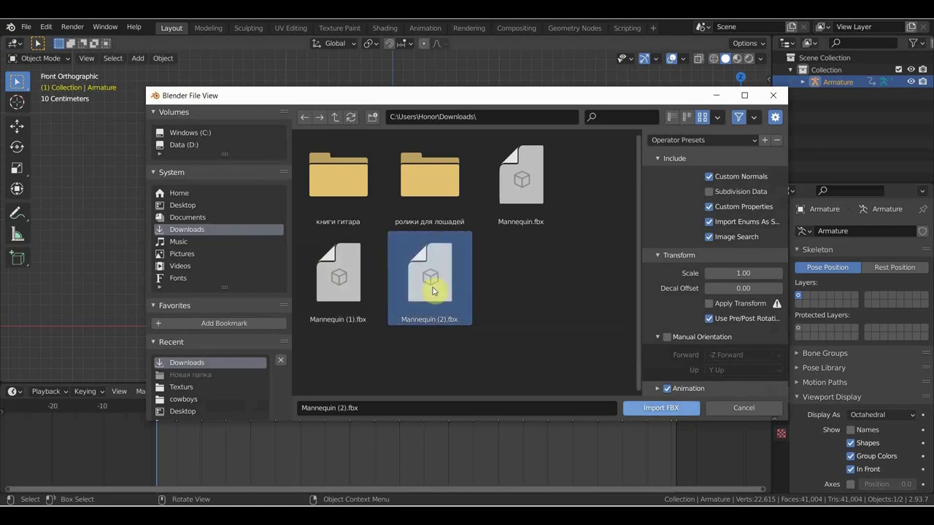
{"action": "left_click", "coordinate": [660, 410]}
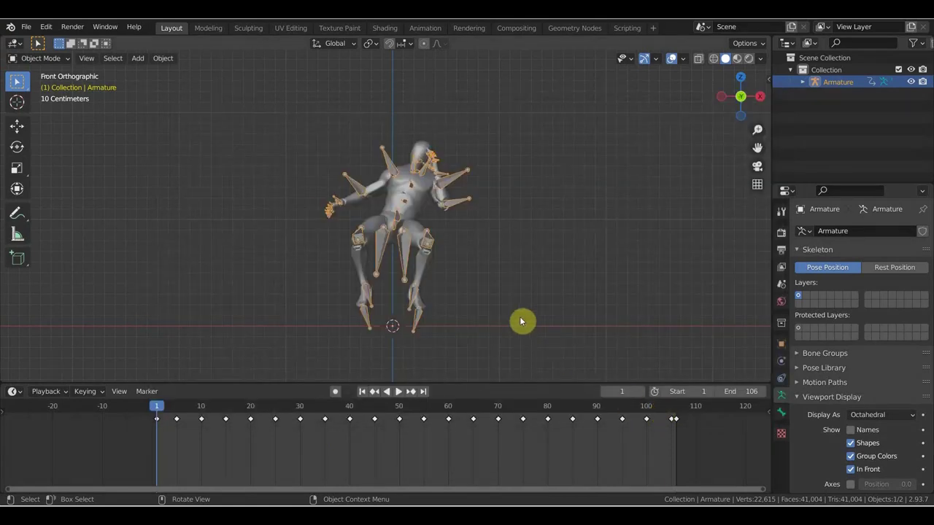
Step: Move the new T-pose Armature.001 about 1.17 m left and reselect the posed armature
{"action": "scroll", "coordinate": [511, 313], "scroll_direction": "down", "scroll_amount": 3}
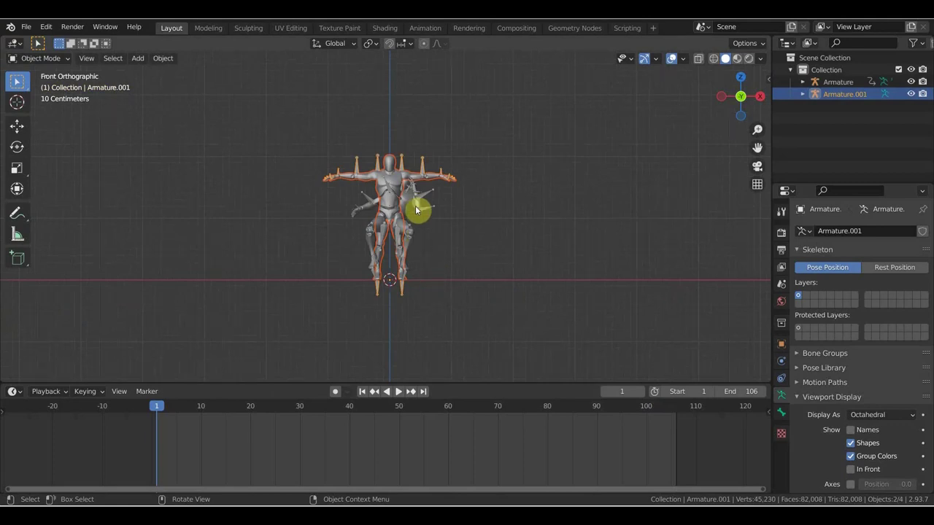
{"action": "left_click", "coordinate": [17, 125]}
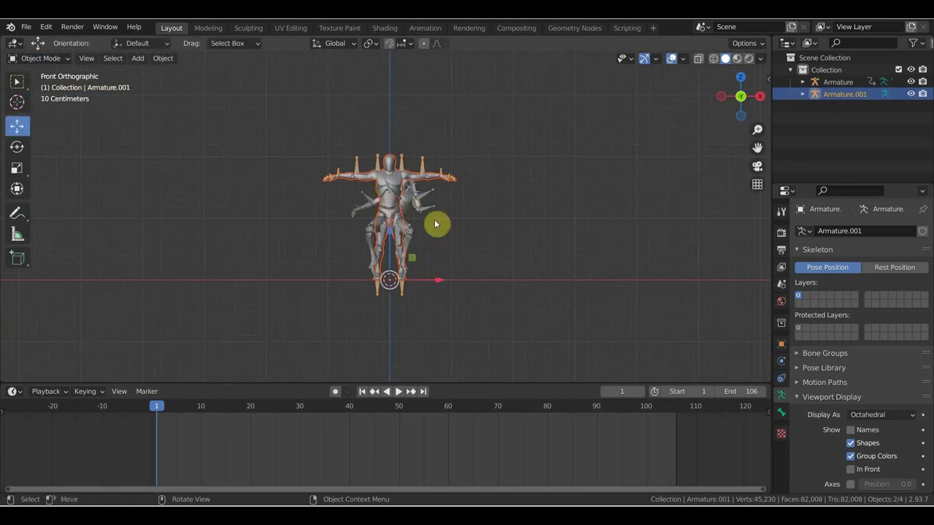
{"action": "left_click_drag", "start_coordinate": [441, 280], "coordinate": [323, 284]}
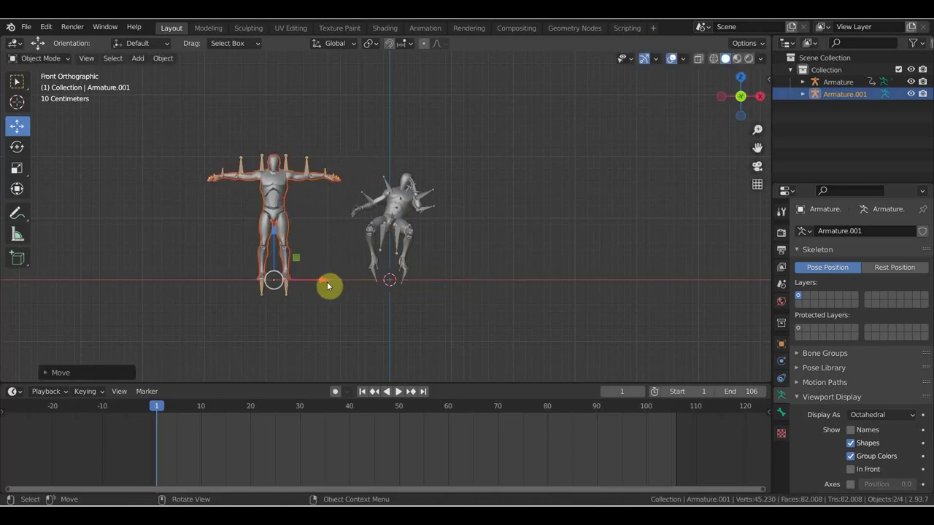
{"action": "left_click", "coordinate": [310, 164]}
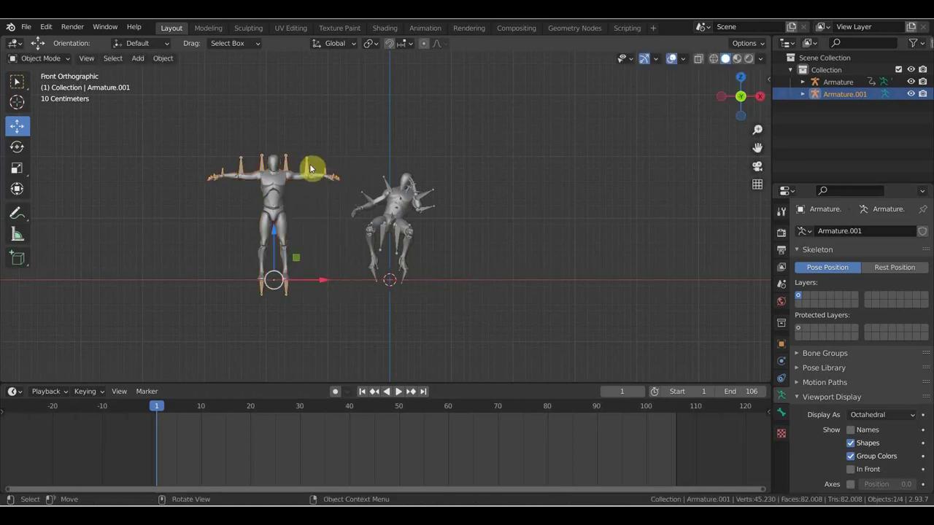
{"action": "left_click", "coordinate": [397, 213], "text": "shift"}
{"action": "scroll", "coordinate": [369, 231], "scroll_direction": "up", "scroll_amount": 1}
{"action": "scroll", "coordinate": [368, 231], "scroll_direction": "up", "scroll_amount": 1}
{"action": "middle_click_drag", "start_coordinate": [371, 233], "coordinate": [428, 246], "text": "shift"}
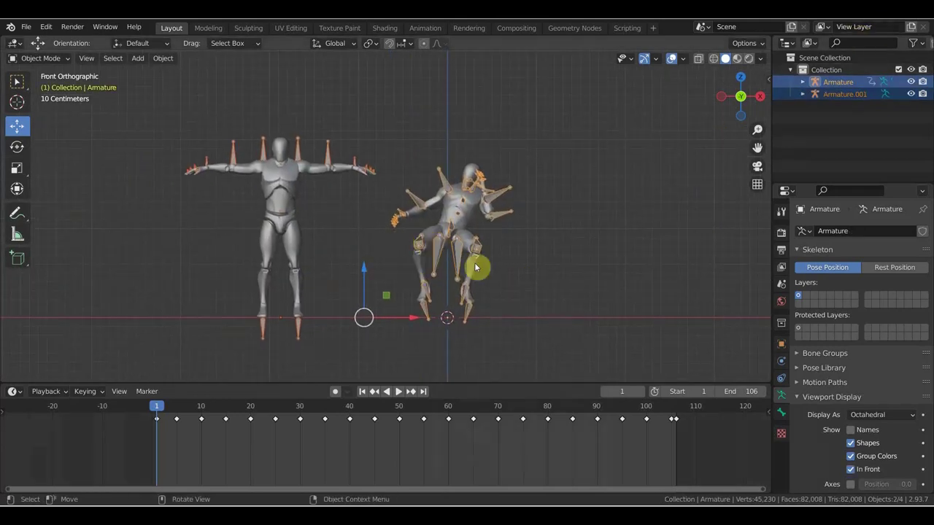
Step: Link animation data between the two armatures with Ctrl+L, trying both selection orders
{"action": "left_click", "coordinate": [502, 195]}
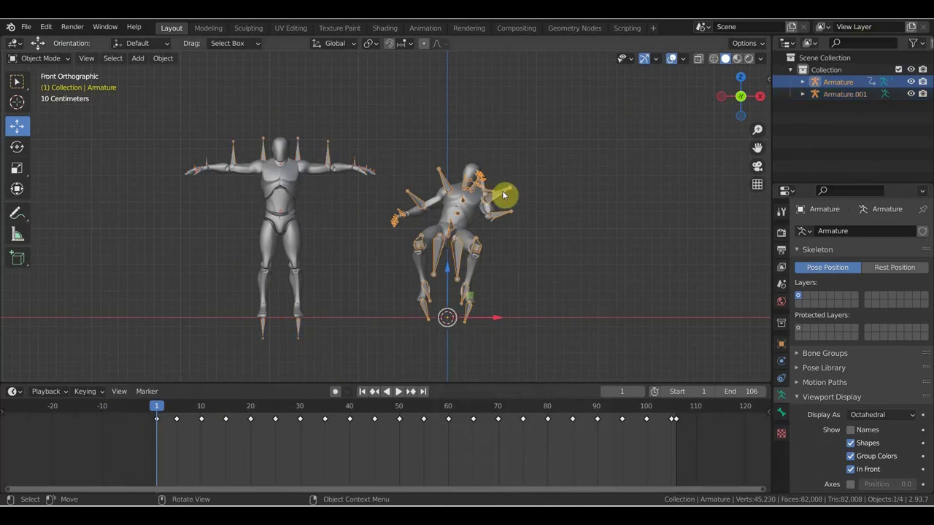
{"action": "left_click", "coordinate": [329, 155], "text": "shift"}
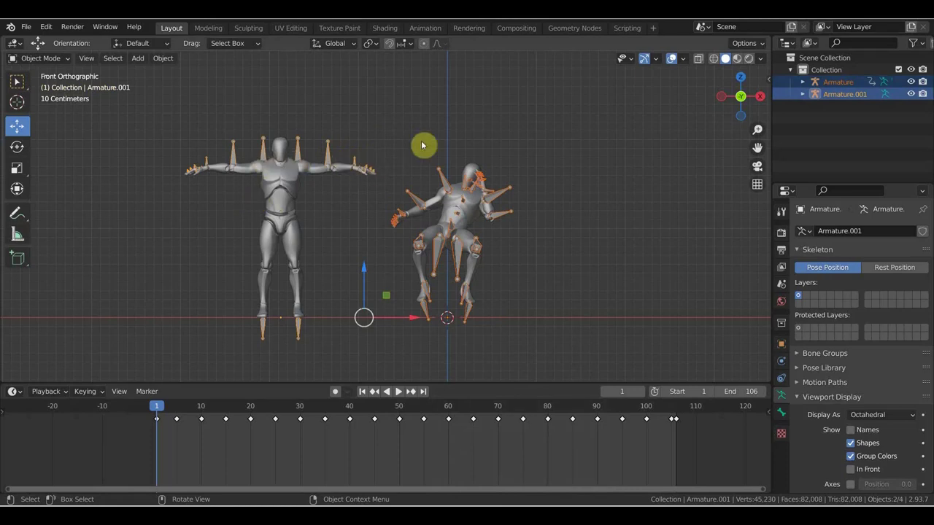
{"action": "key", "text": "ctrl+l"}
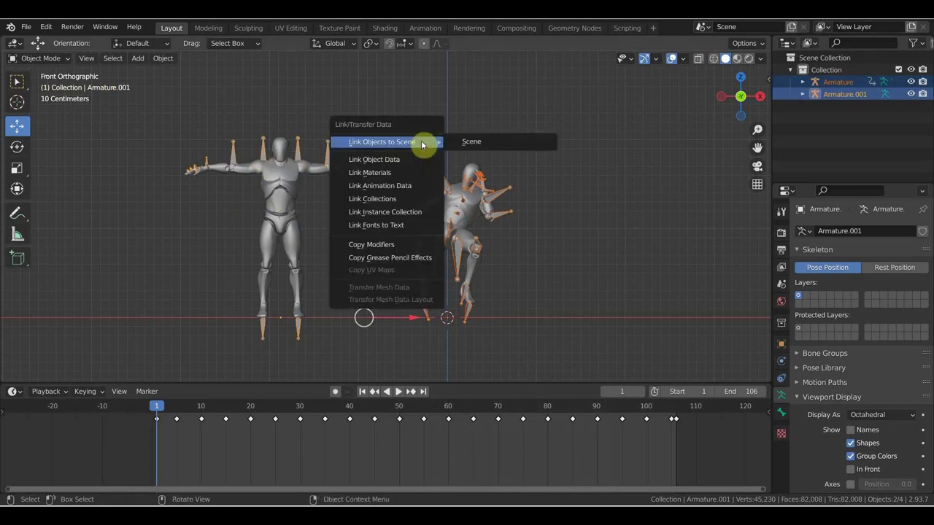
{"action": "left_click", "coordinate": [395, 186]}
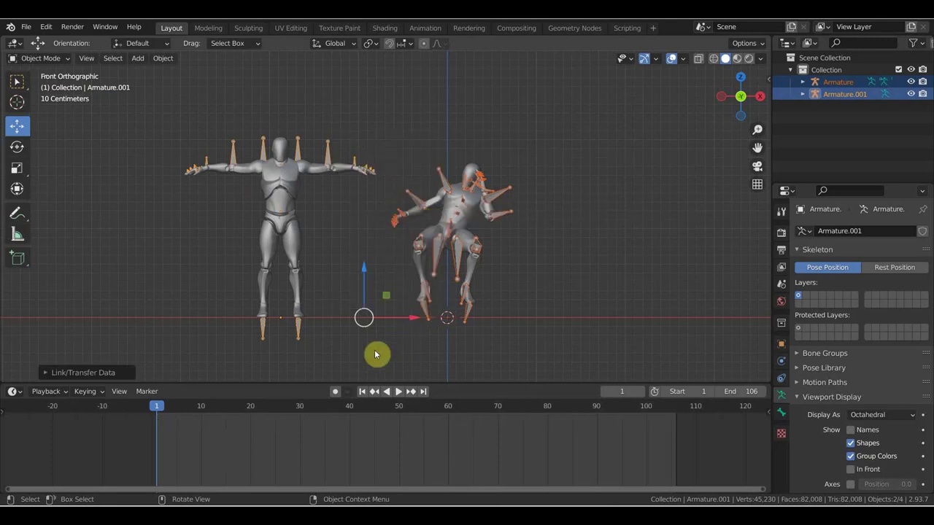
{"action": "left_click", "coordinate": [326, 153]}
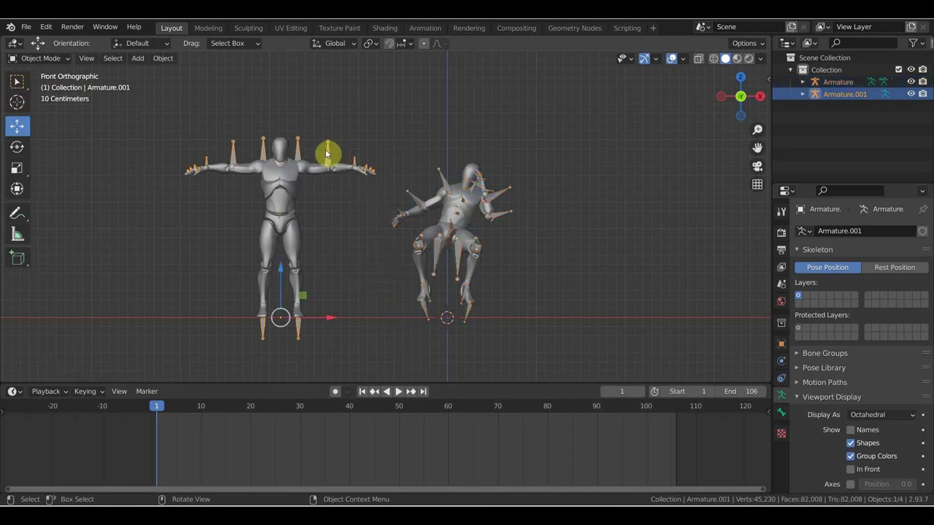
{"action": "left_click", "coordinate": [440, 179], "text": "shift"}
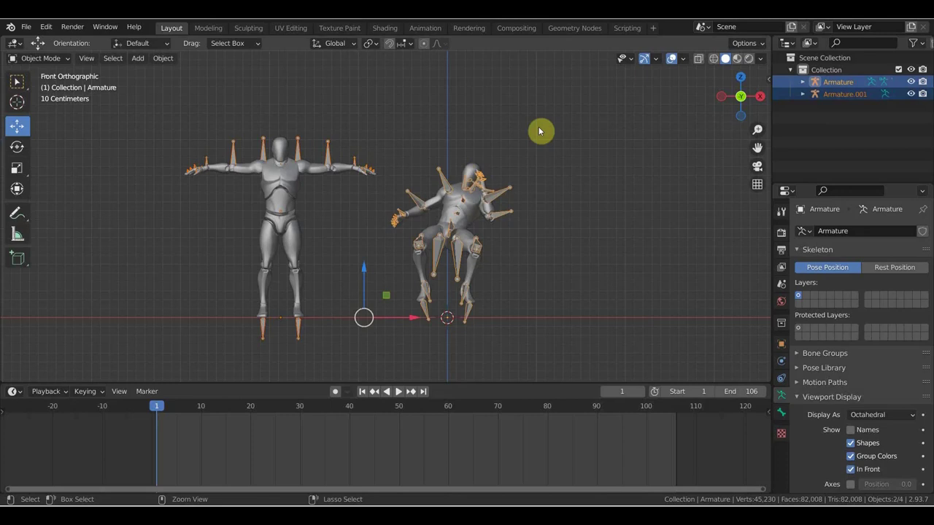
{"action": "key", "text": "ctrl+l"}
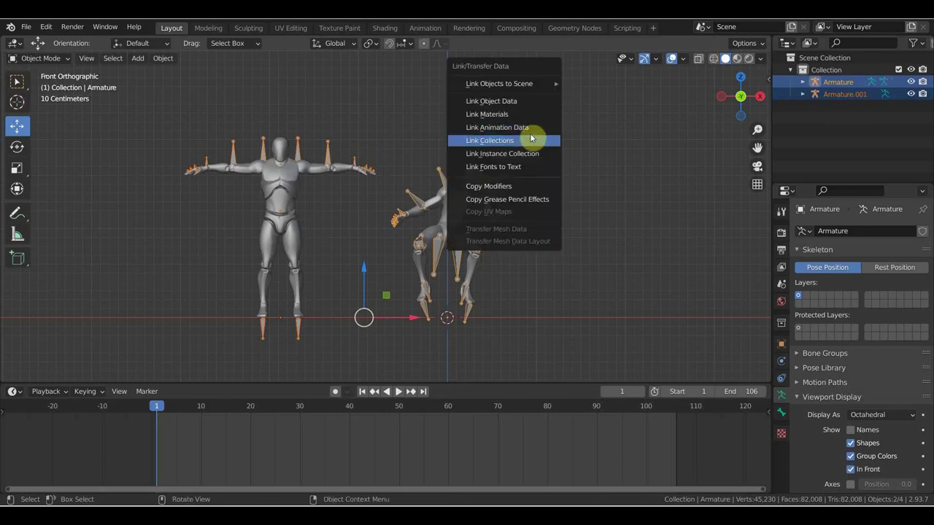
{"action": "left_click", "coordinate": [515, 129]}
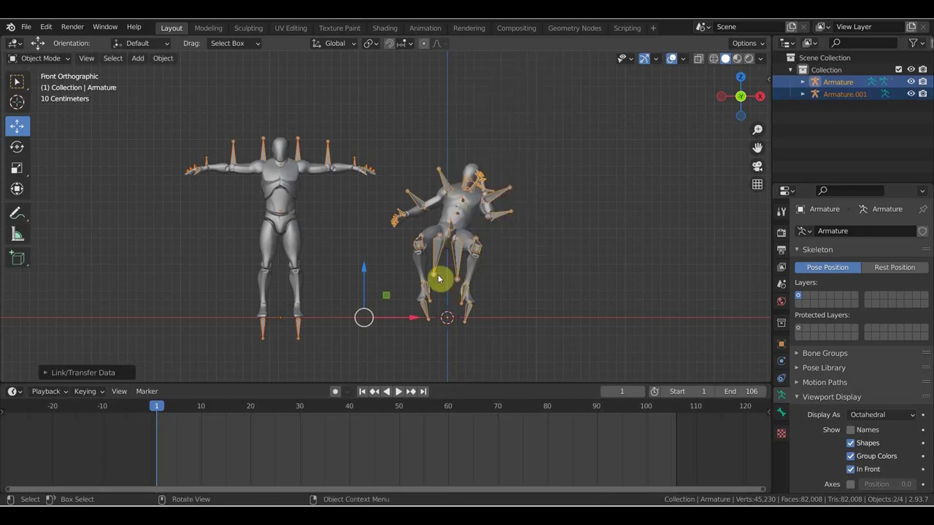
Step: Play and stop the shared animation, return to frame 1, and select both armatures
{"action": "key", "text": "space"}
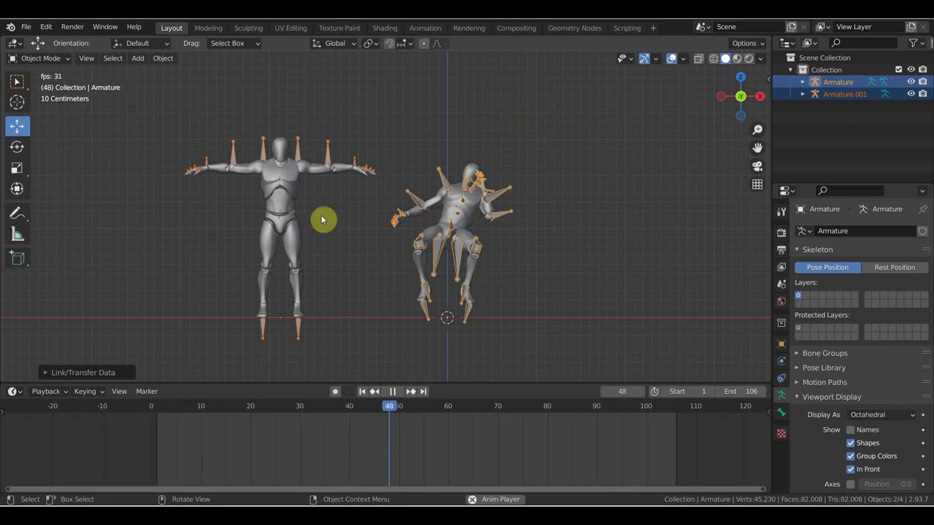
{"action": "key", "text": "space"}
{"action": "left_click", "coordinate": [156, 407]}
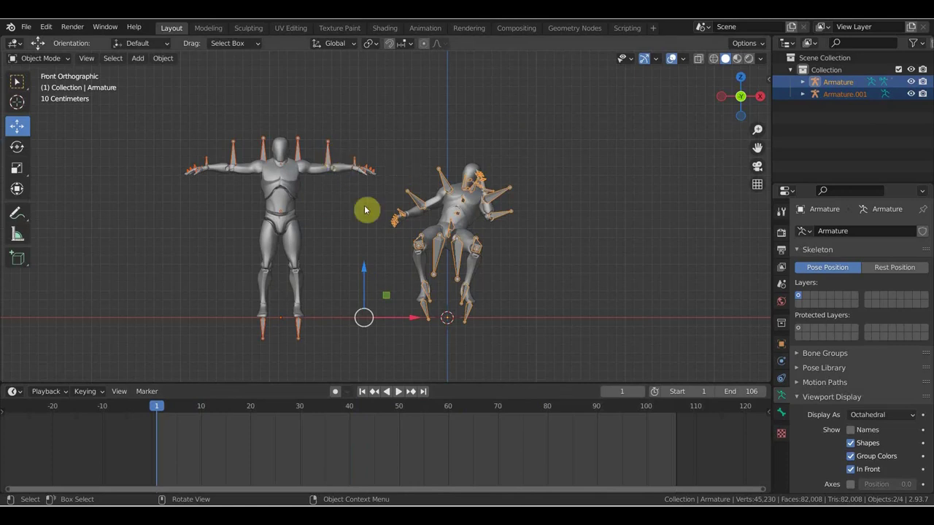
{"action": "left_click", "coordinate": [410, 207]}
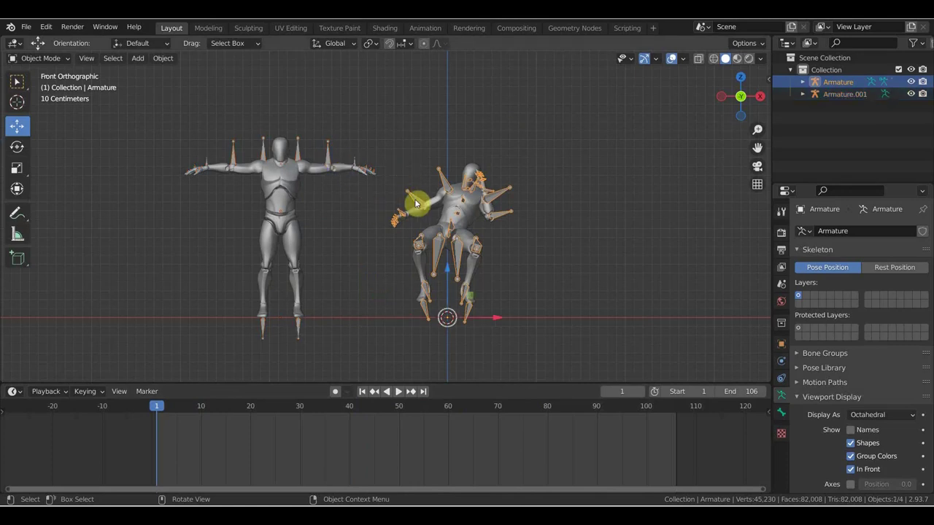
{"action": "left_click", "coordinate": [328, 152], "text": "shift"}
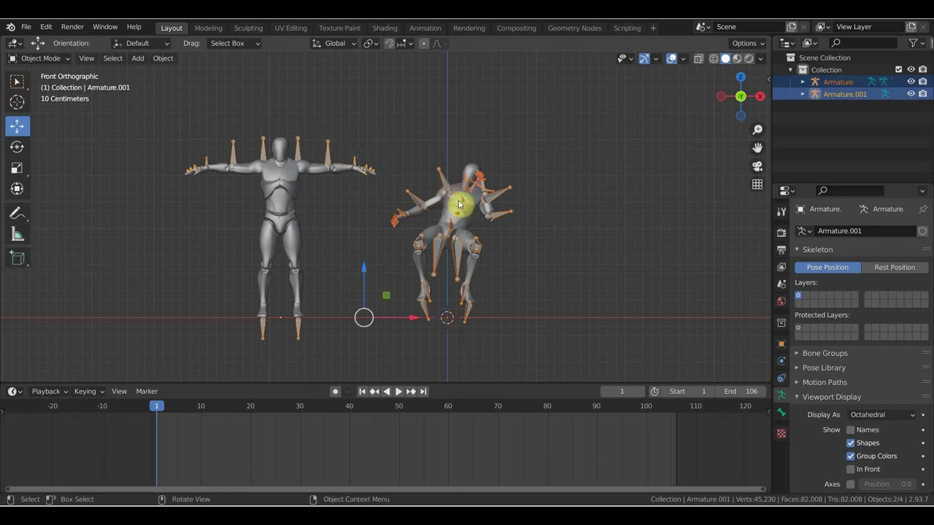
{"action": "scroll", "coordinate": [450, 204], "scroll_direction": "up", "scroll_amount": 2}
{"action": "left_click", "coordinate": [851, 431]}
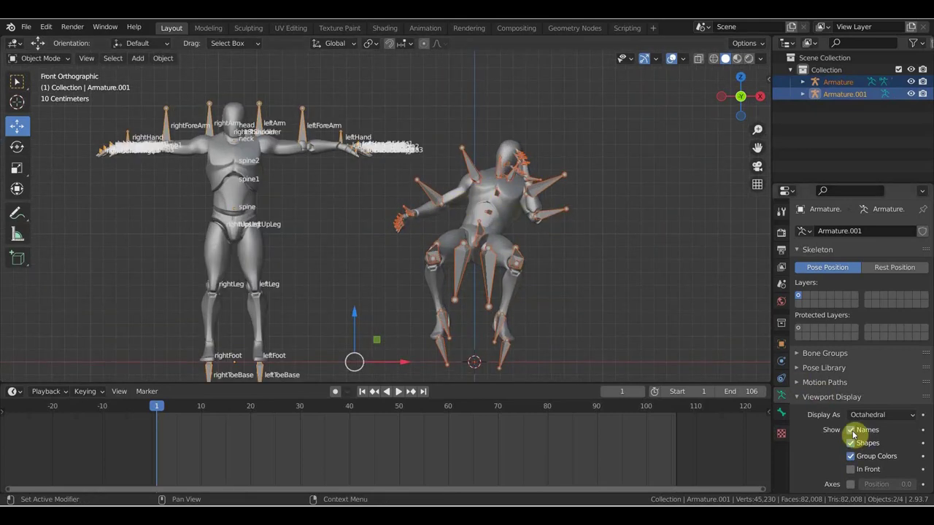
{"action": "left_click", "coordinate": [548, 183]}
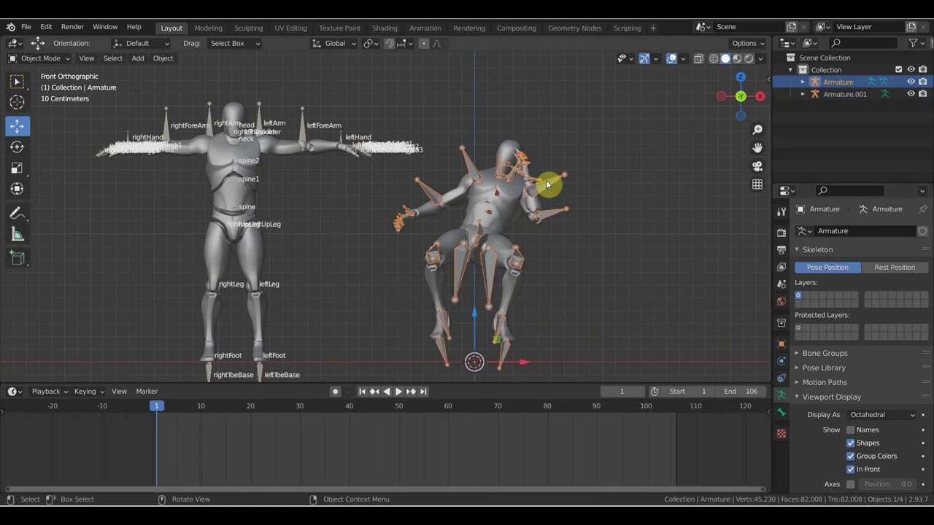
{"action": "left_click", "coordinate": [850, 430]}
{"action": "scroll", "coordinate": [515, 215], "scroll_direction": "up", "scroll_amount": 5}
{"action": "scroll", "coordinate": [514, 218], "scroll_direction": "up", "scroll_amount": 3}
{"action": "scroll", "coordinate": [516, 216], "scroll_direction": "up", "scroll_amount": 2}
{"action": "scroll", "coordinate": [533, 216], "scroll_direction": "up", "scroll_amount": 2}
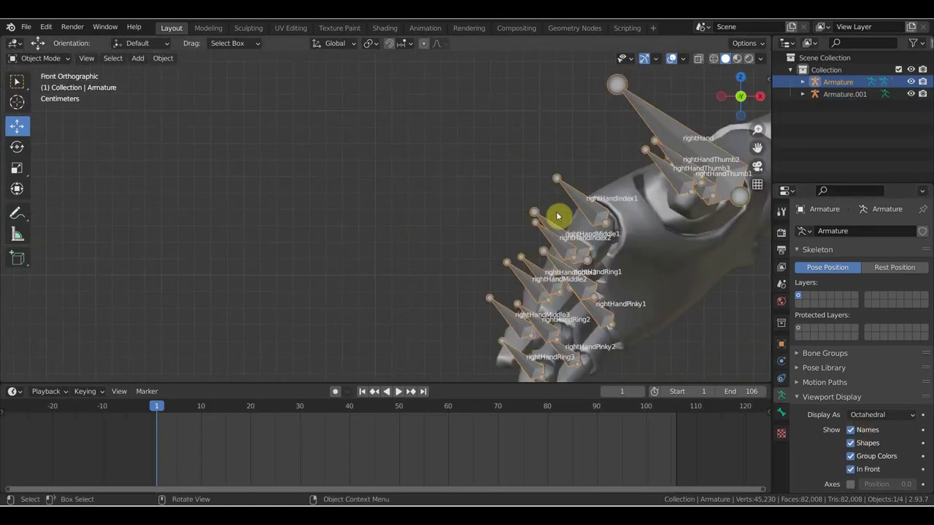
{"action": "scroll", "coordinate": [567, 244], "scroll_direction": "down", "scroll_amount": 3}
{"action": "scroll", "coordinate": [567, 240], "scroll_direction": "down", "scroll_amount": 3}
{"action": "scroll", "coordinate": [504, 240], "scroll_direction": "down", "scroll_amount": 3}
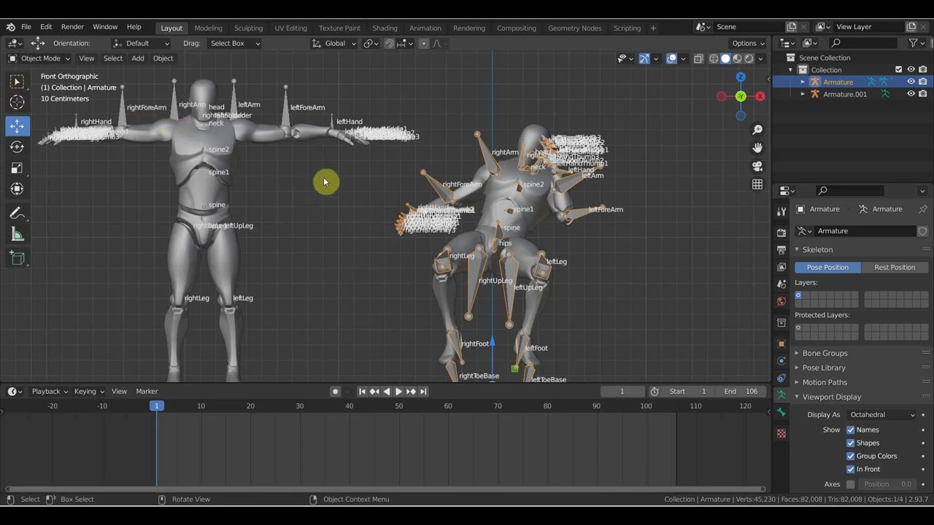
{"action": "left_click", "coordinate": [850, 429]}
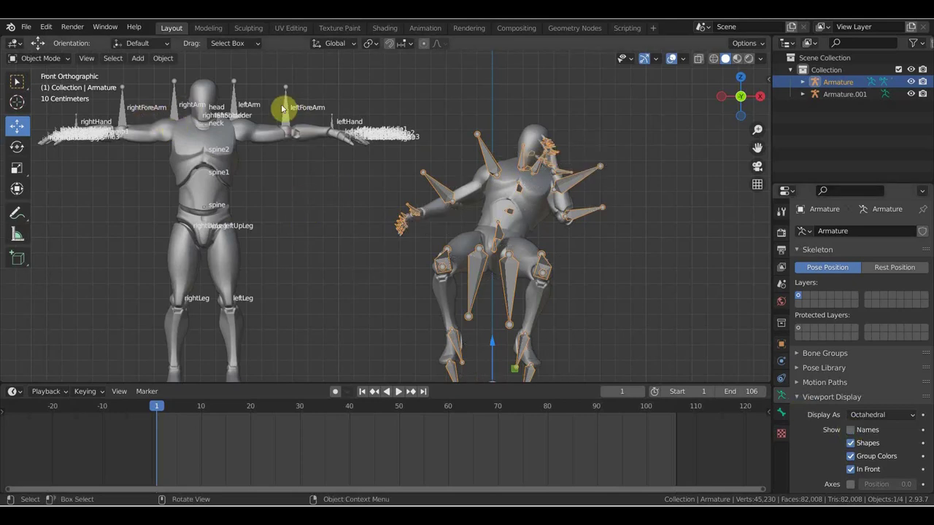
{"action": "left_click", "coordinate": [350, 149]}
{"action": "left_click", "coordinate": [850, 430]}
{"action": "scroll", "coordinate": [544, 273], "scroll_direction": "down", "scroll_amount": 2}
{"action": "scroll", "coordinate": [543, 272], "scroll_direction": "down", "scroll_amount": 2}
{"action": "scroll", "coordinate": [543, 272], "scroll_direction": "up", "scroll_amount": 1}
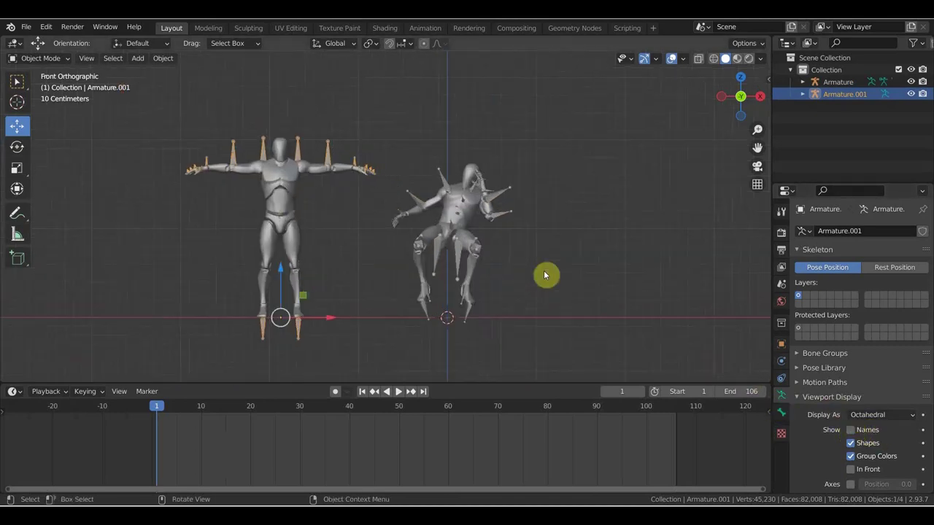
{"action": "middle_click_drag", "start_coordinate": [544, 275], "coordinate": [599, 259], "text": "shift"}
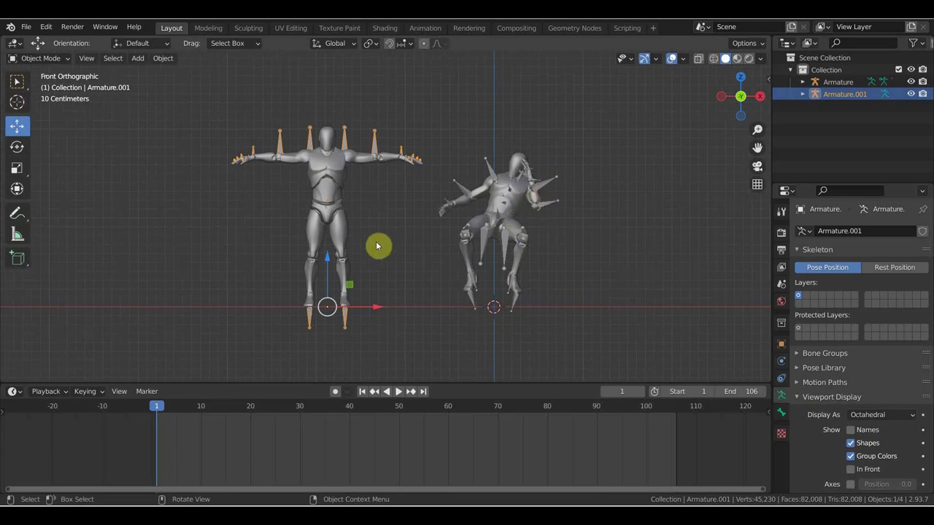
{"action": "left_click", "coordinate": [483, 252]}
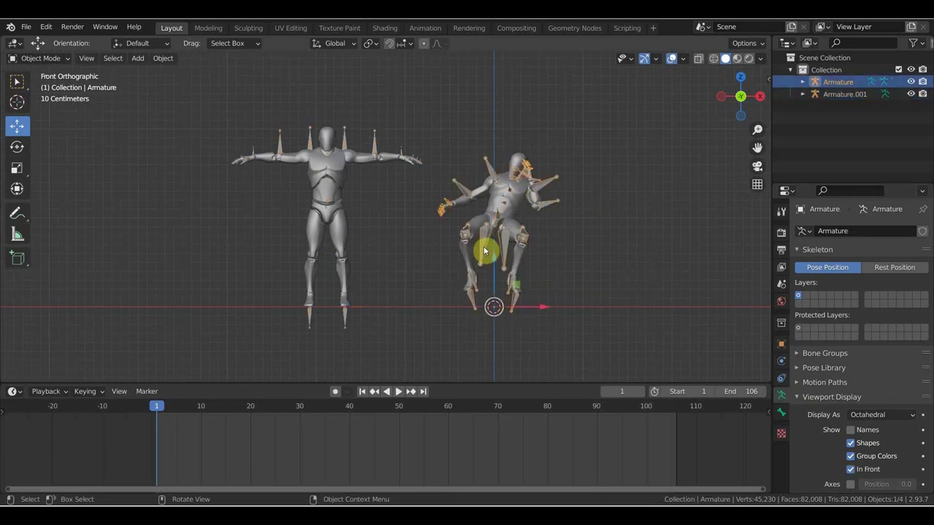
Step: Select both armatures, toggle into Pose Mode and back to Object Mode, and bring up Link/Transfer Data
{"action": "left_click", "coordinate": [372, 144], "text": "shift"}
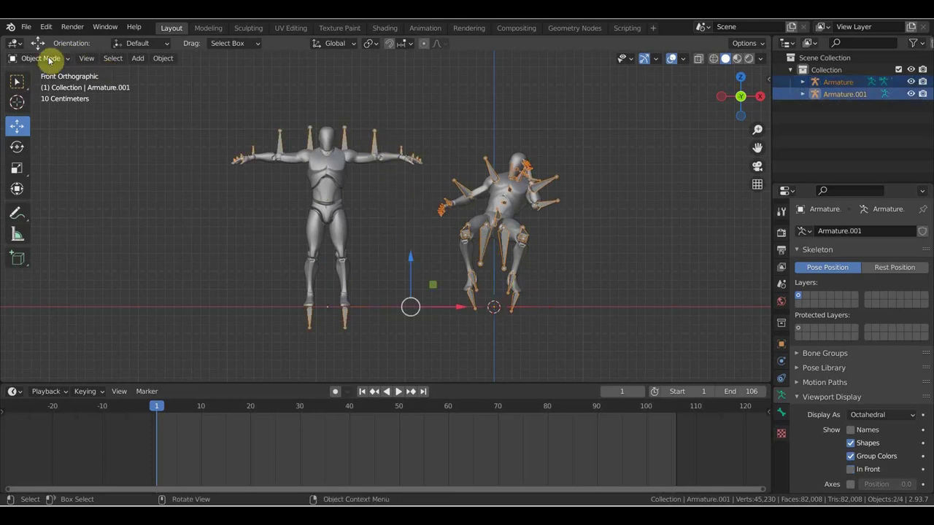
{"action": "left_click", "coordinate": [46, 58]}
{"action": "left_click", "coordinate": [44, 99]}
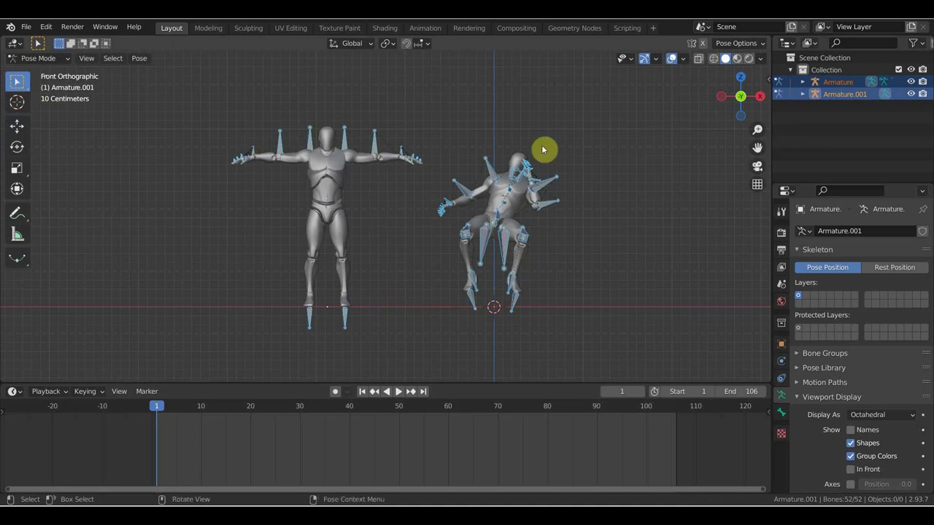
{"action": "left_click", "coordinate": [43, 58]}
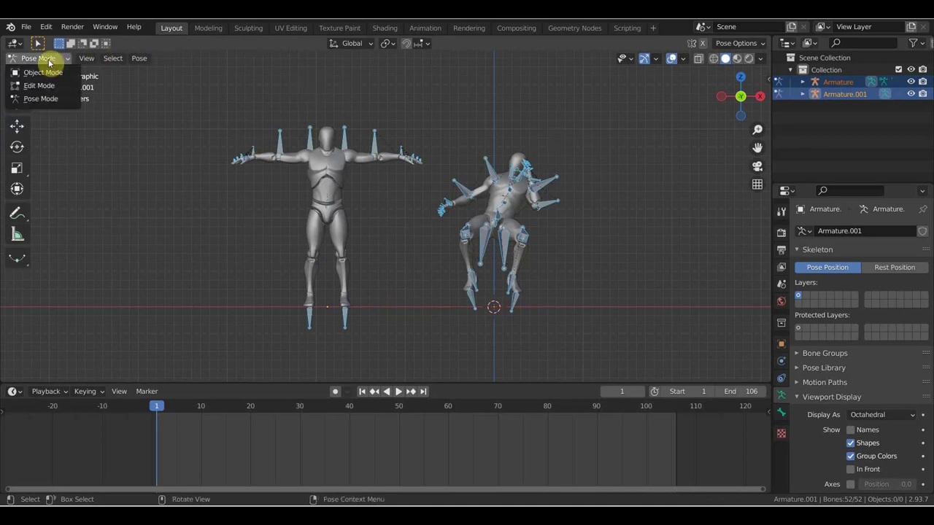
{"action": "left_click", "coordinate": [45, 71]}
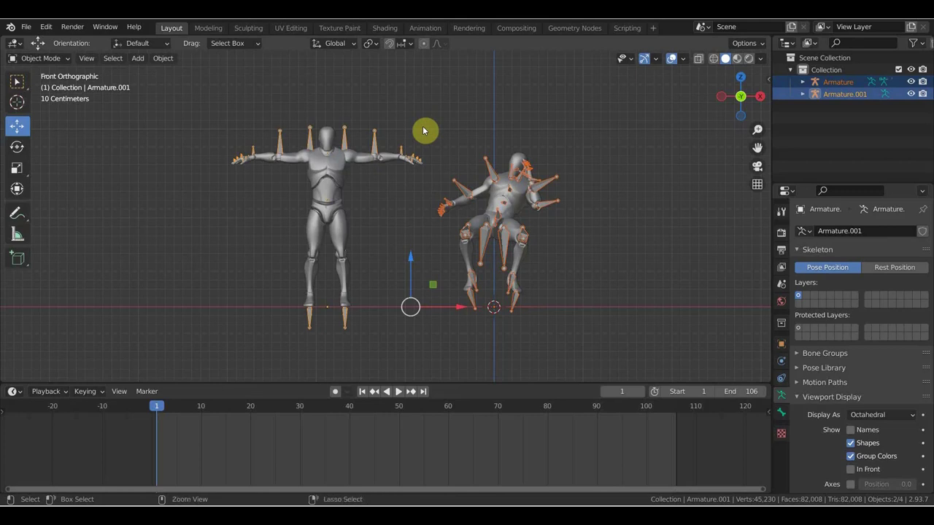
{"action": "key", "text": "ctrl+l"}
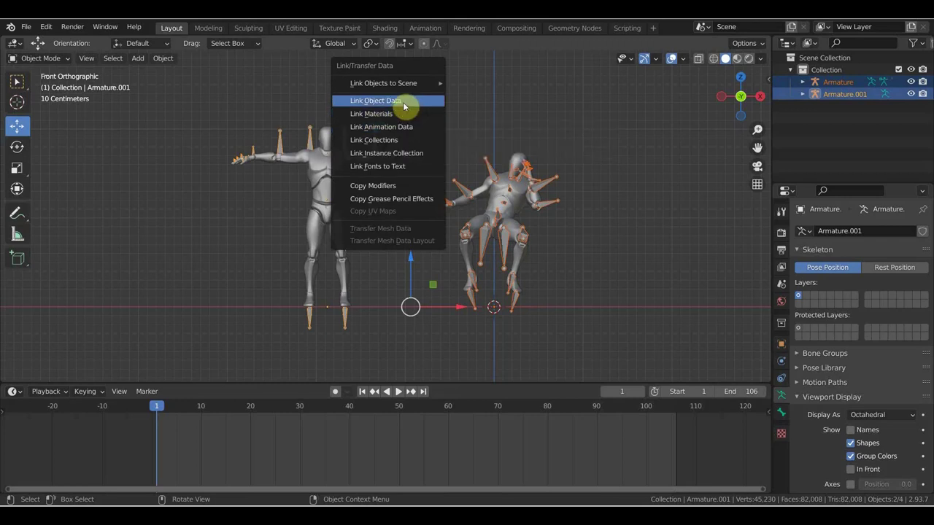
{"action": "left_click", "coordinate": [394, 144]}
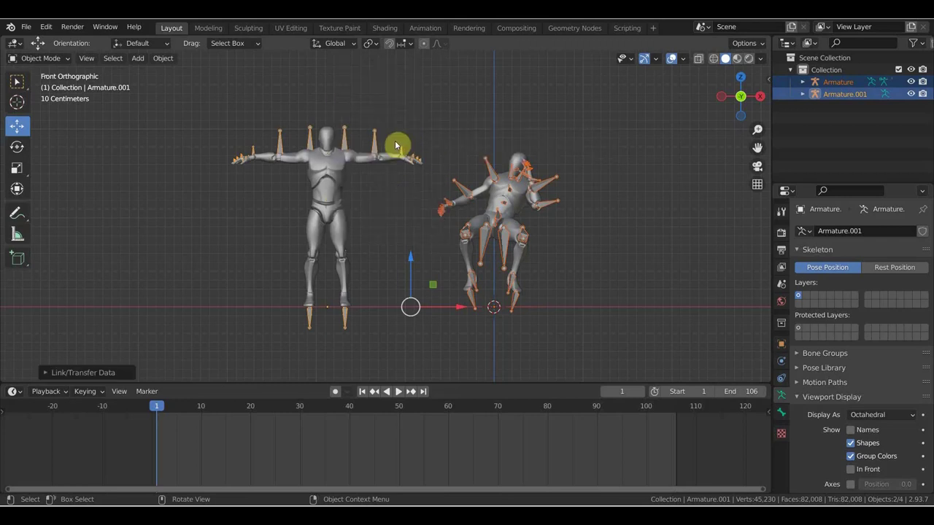
{"action": "key", "text": "space"}
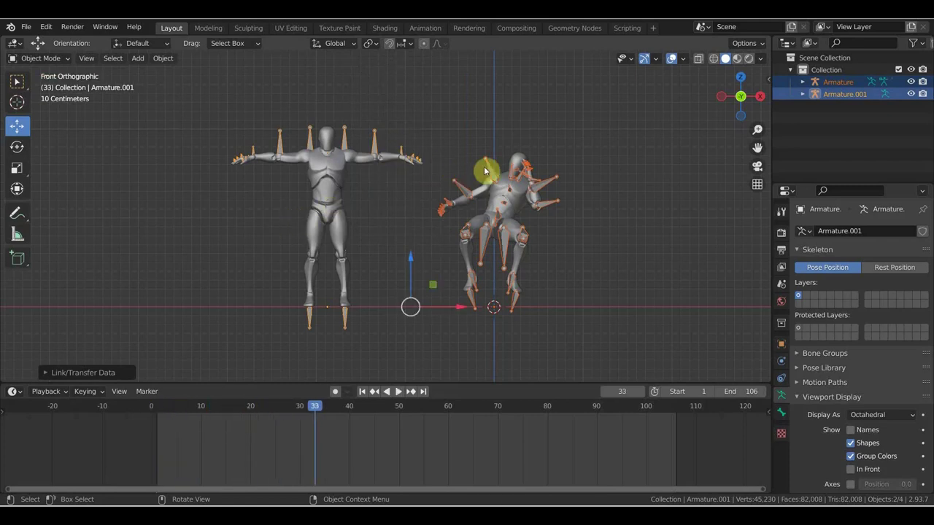
{"action": "left_click", "coordinate": [488, 166]}
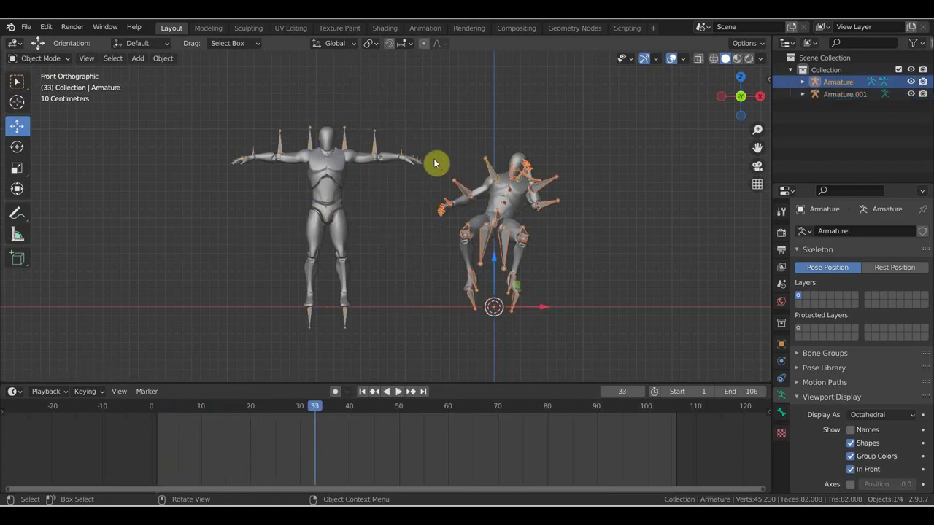
{"action": "left_click", "coordinate": [374, 145], "text": "shift"}
{"action": "key", "text": "ctrl+l"}
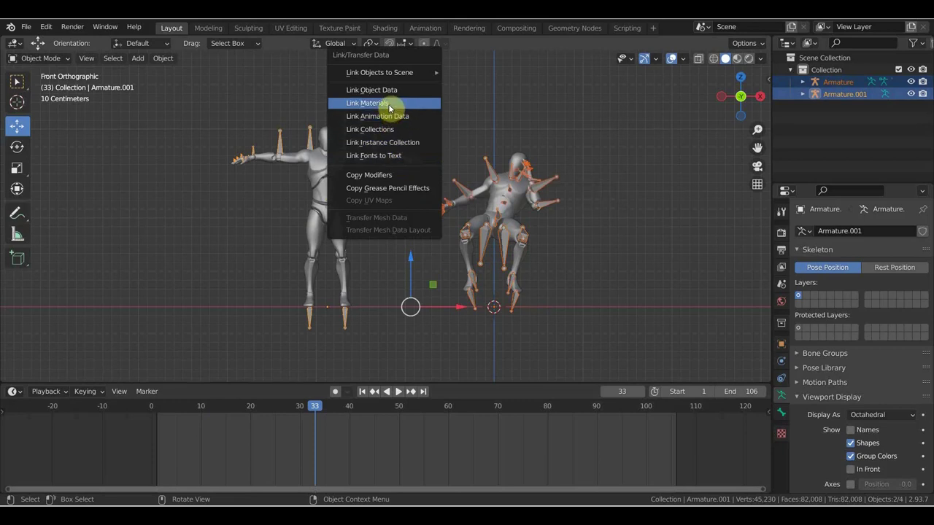
{"action": "left_click", "coordinate": [389, 104]}
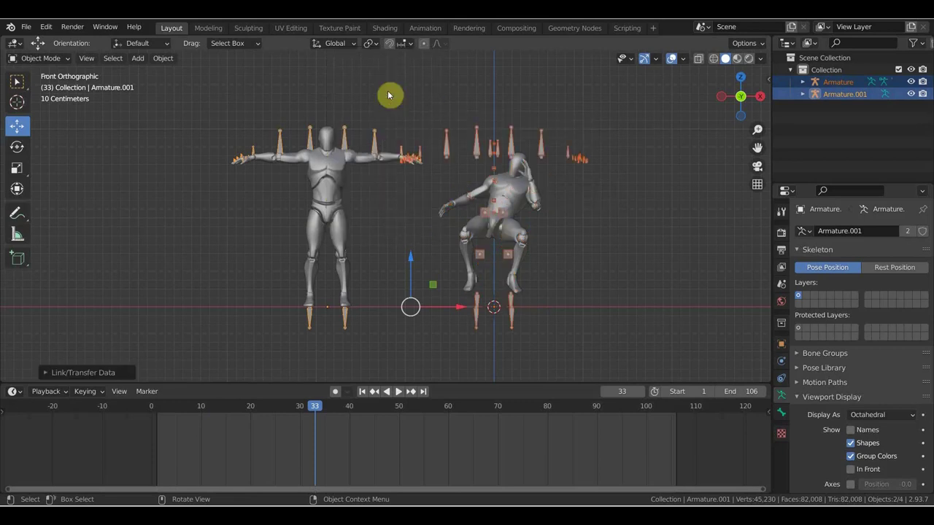
{"action": "scroll", "coordinate": [578, 203], "scroll_direction": "up", "scroll_amount": 2}
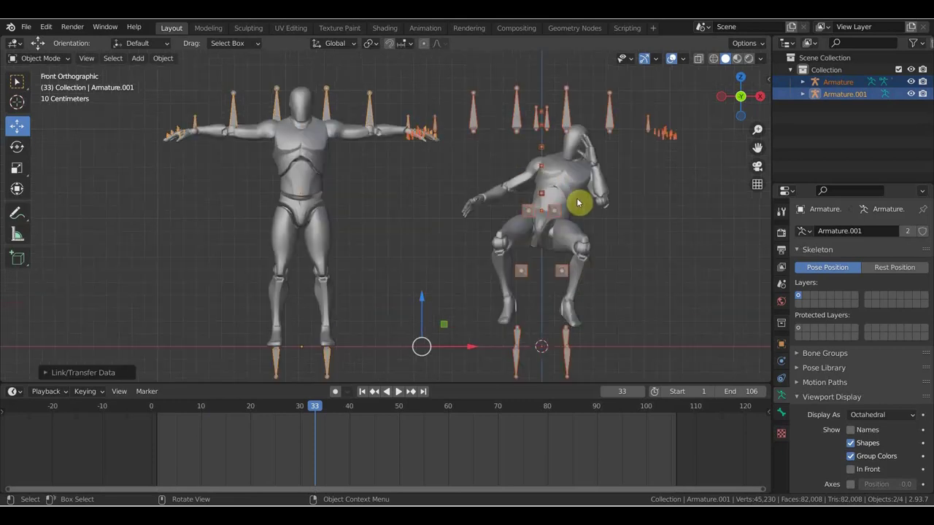
{"action": "scroll", "coordinate": [577, 203], "scroll_direction": "down", "scroll_amount": 1}
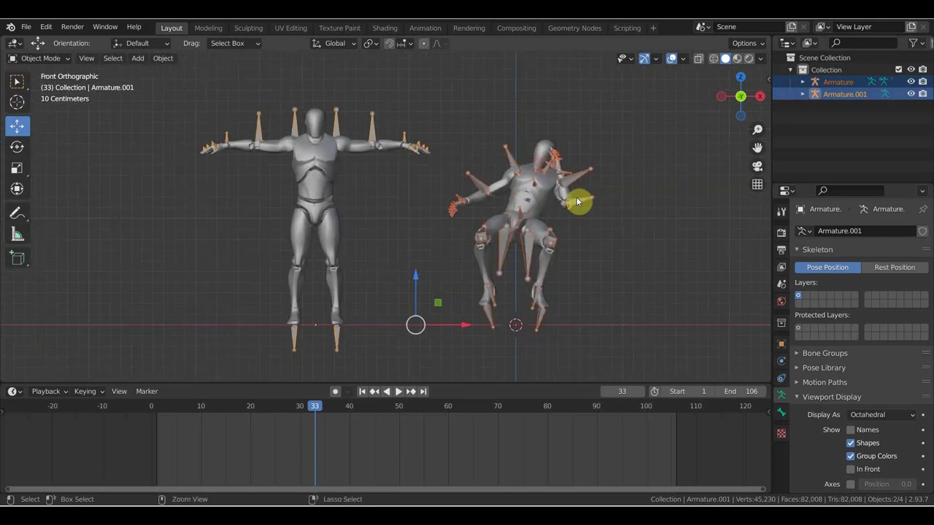
{"action": "left_click", "coordinate": [372, 128]}
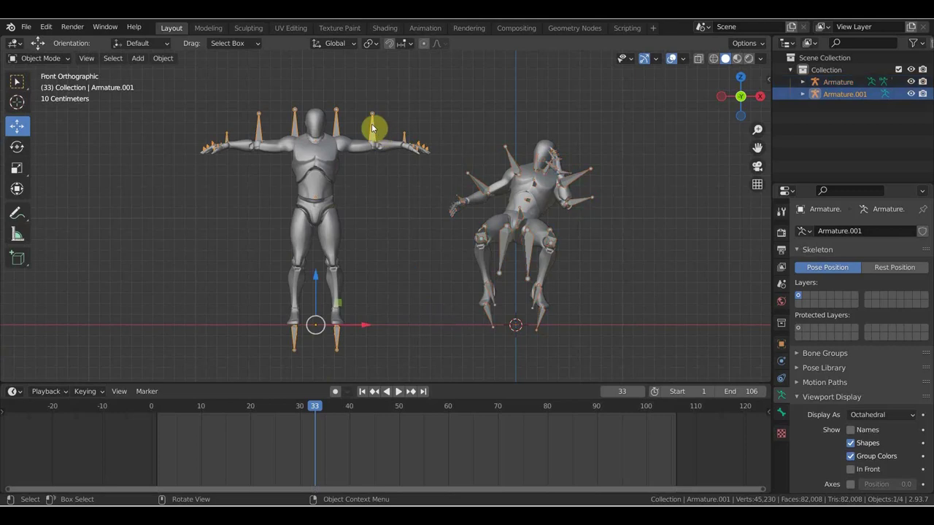
{"action": "left_click", "coordinate": [511, 162]}
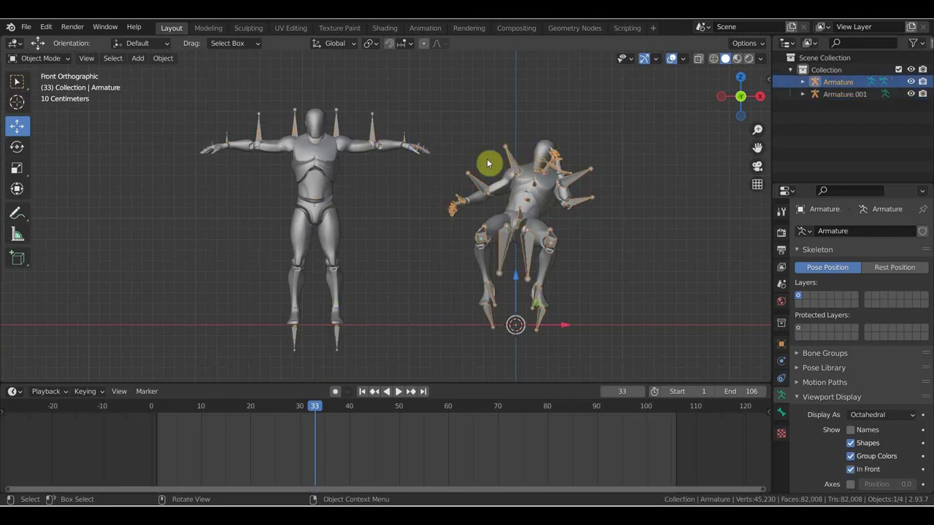
{"action": "left_click", "coordinate": [446, 116], "text": "shift"}
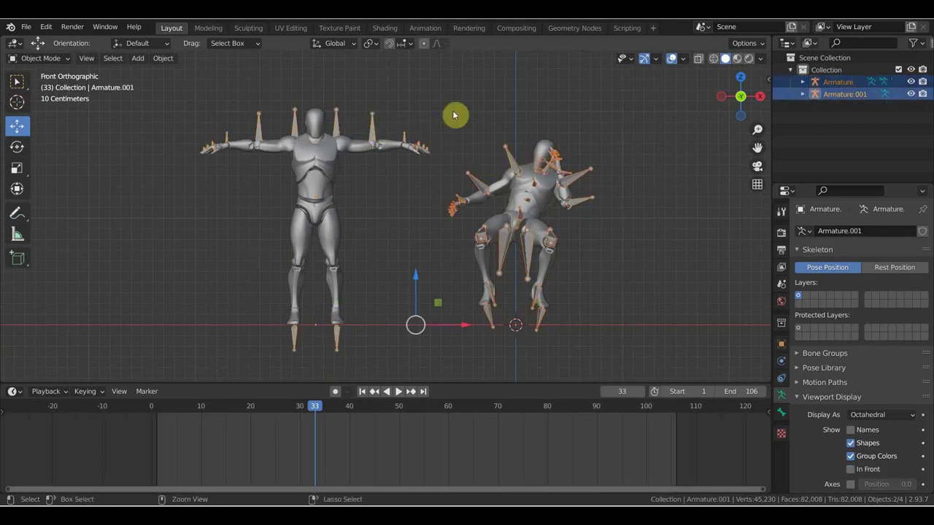
{"action": "key", "text": "ctrl+l"}
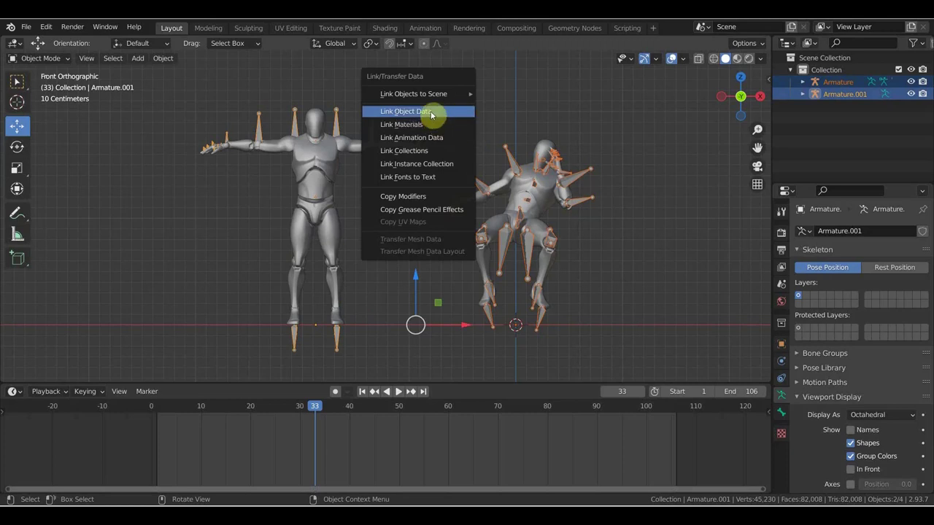
{"action": "left_click", "coordinate": [435, 111]}
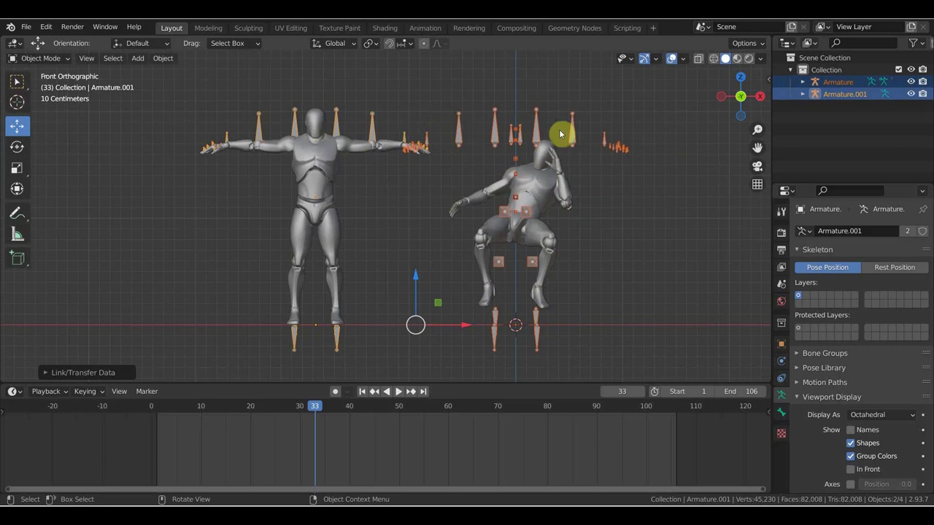
{"action": "key", "text": "ctrl+z"}
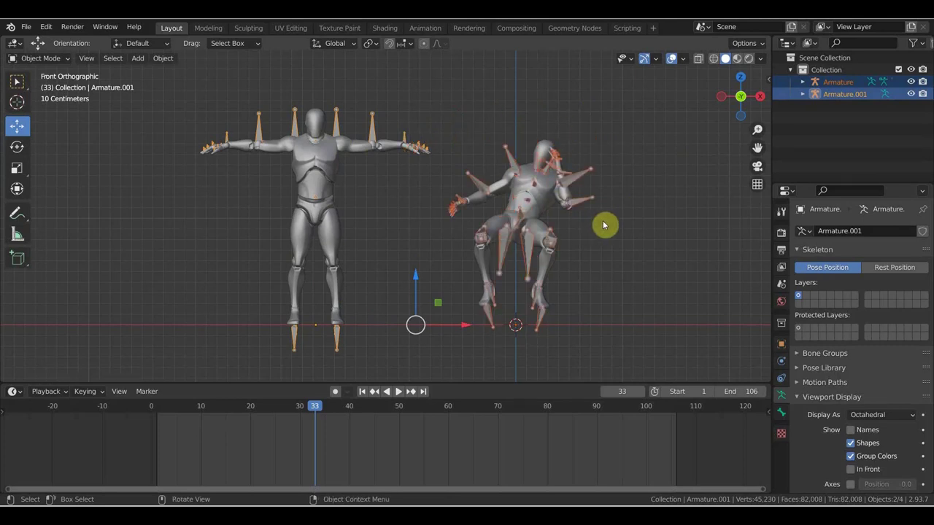
{"action": "left_click", "coordinate": [591, 225]}
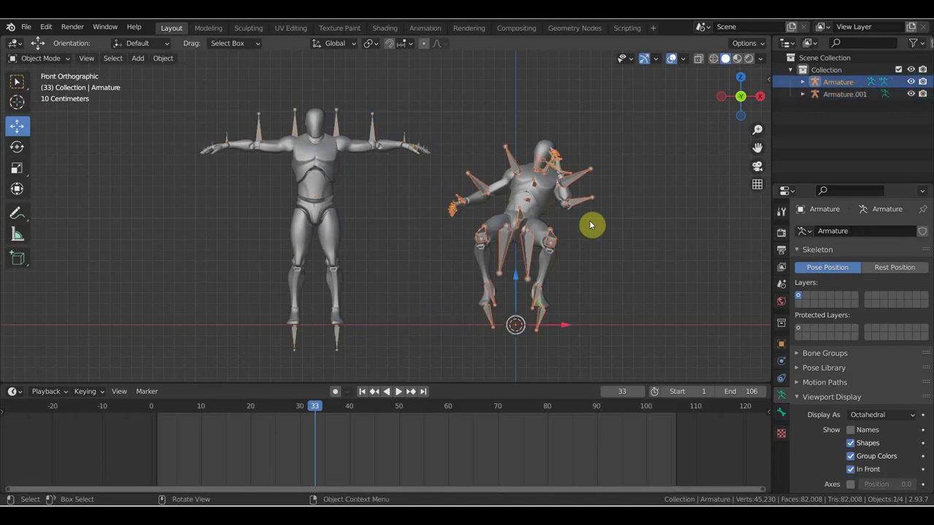
{"action": "key", "text": "space"}
{"action": "key", "text": "space"}
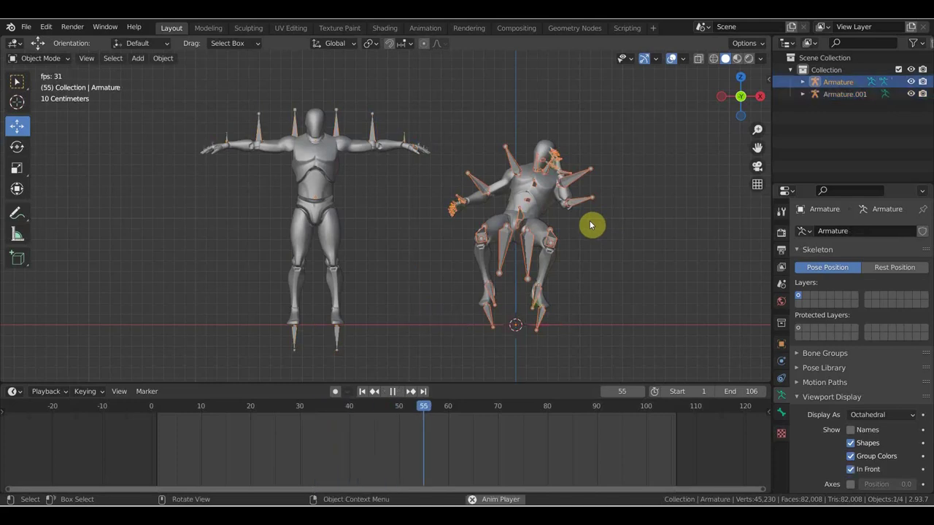
{"action": "key", "text": "space"}
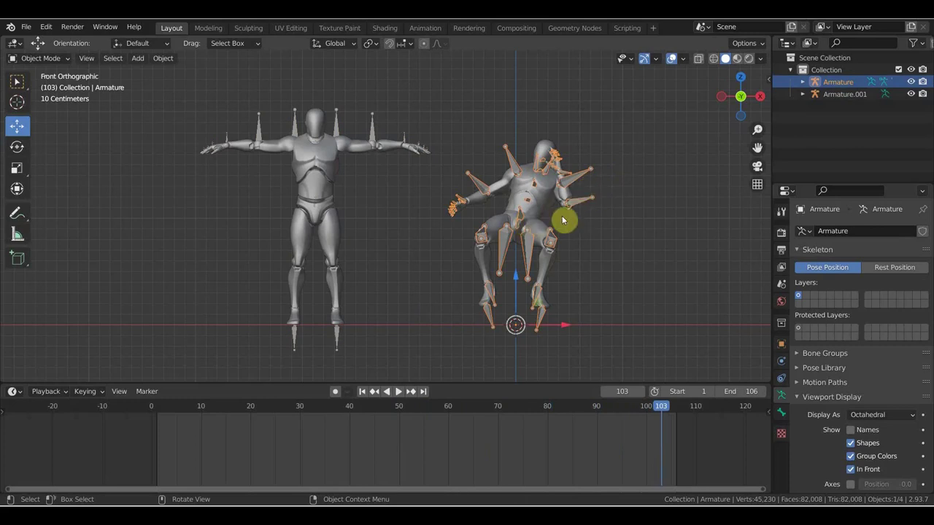
{"action": "key", "text": "ctrl+z"}
{"action": "key", "text": "ctrl+z"}
{"action": "key", "text": "ctrl+z"}
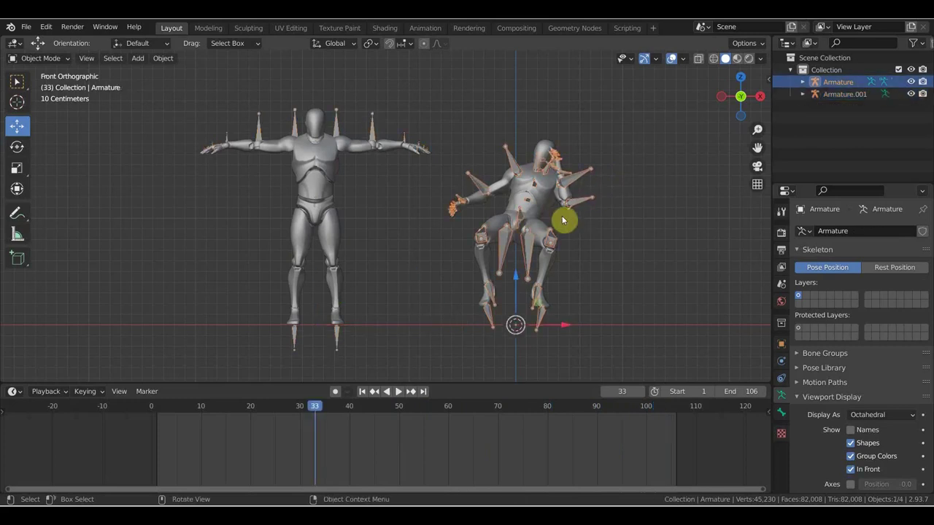
{"action": "key", "text": "ctrl+z"}
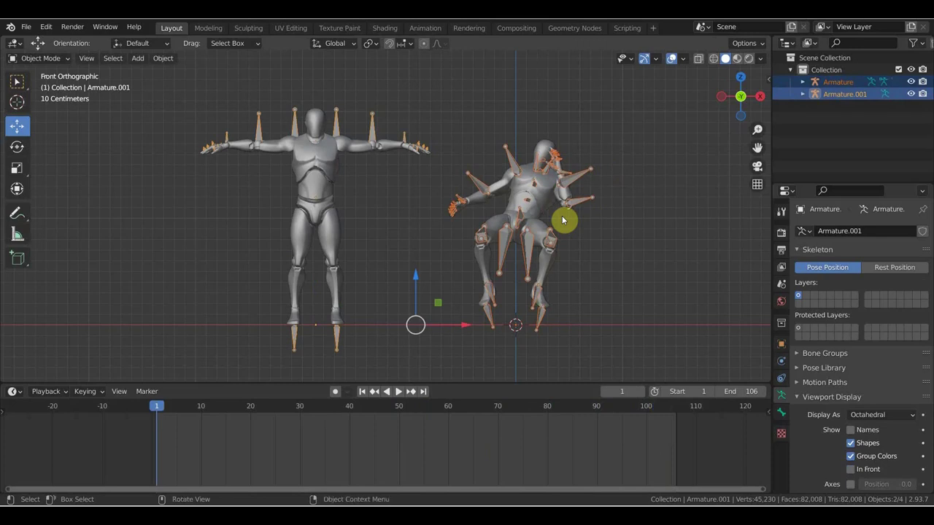
{"action": "key", "text": "ctrl+Tab"}
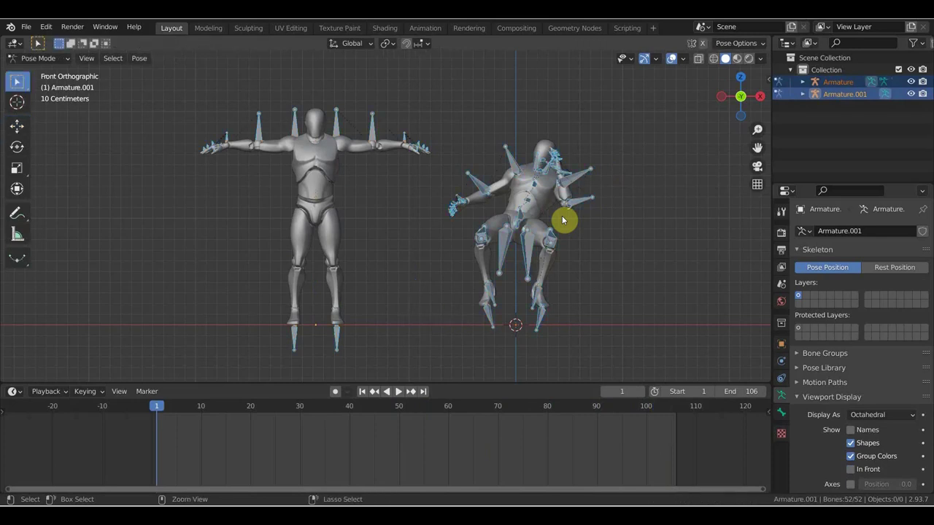
{"action": "key", "text": "ctrl+z"}
{"action": "key", "text": "ctrl+z"}
{"action": "key", "text": "ctrl+z"}
{"action": "key", "text": "ctrl+z"}
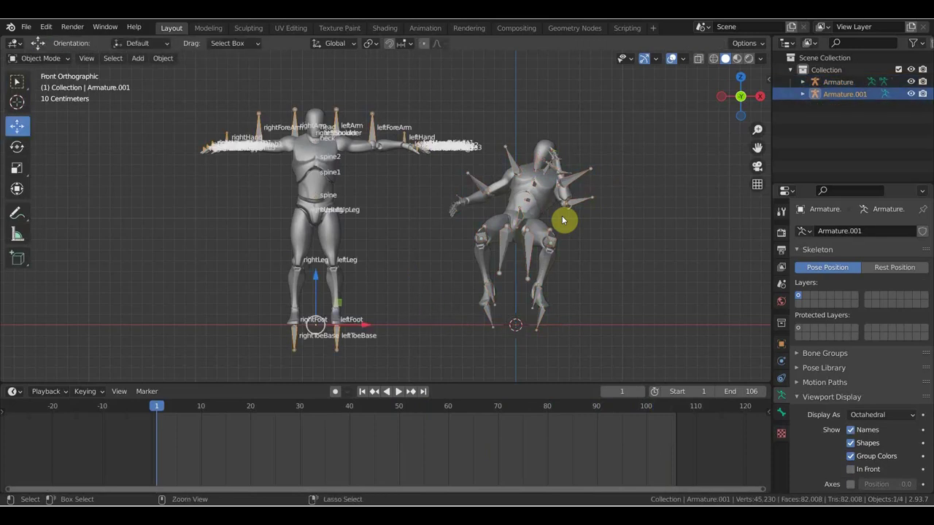
{"action": "key", "text": "ctrl+z"}
{"action": "key", "text": "space"}
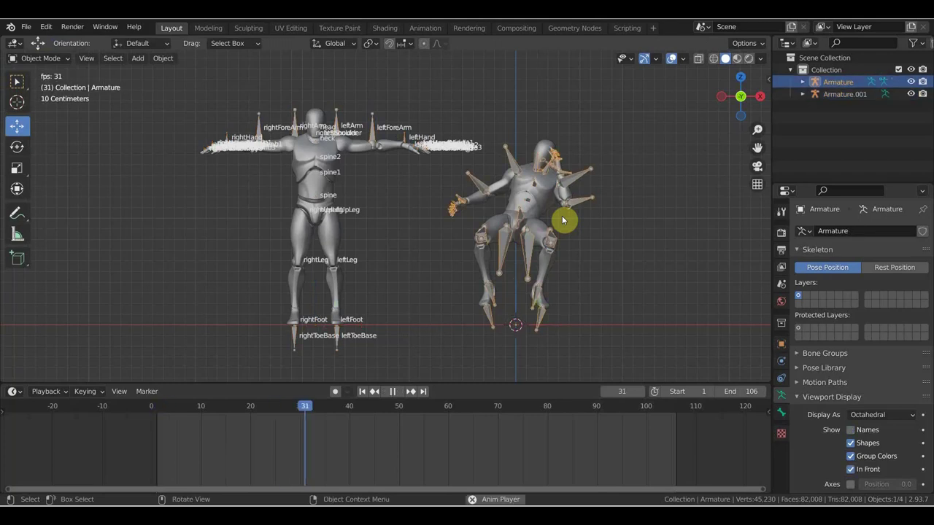
{"action": "key", "text": "space"}
{"action": "key", "text": "ctrl+z"}
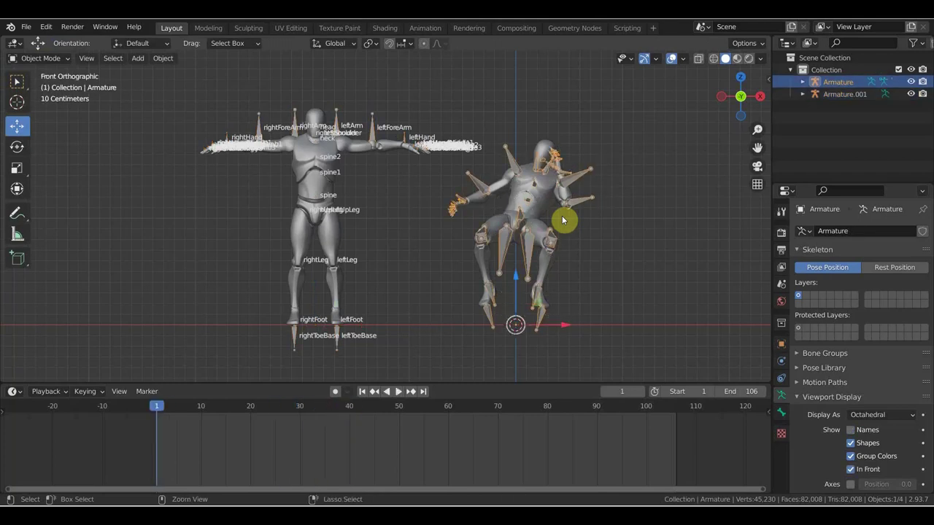
{"action": "key", "text": "ctrl+z"}
{"action": "key", "text": "ctrl+z"}
{"action": "key", "text": "ctrl+z"}
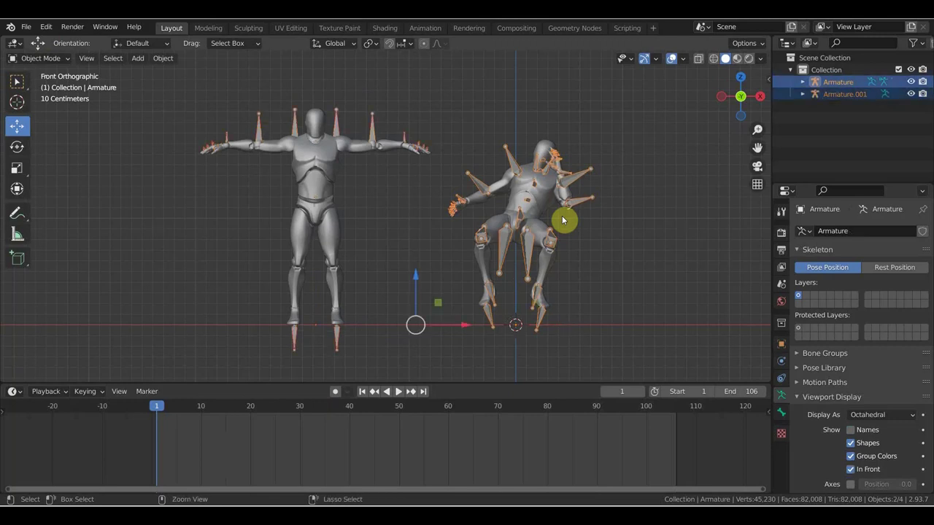
{"action": "key", "text": "ctrl+z"}
{"action": "key", "text": "ctrl+z"}
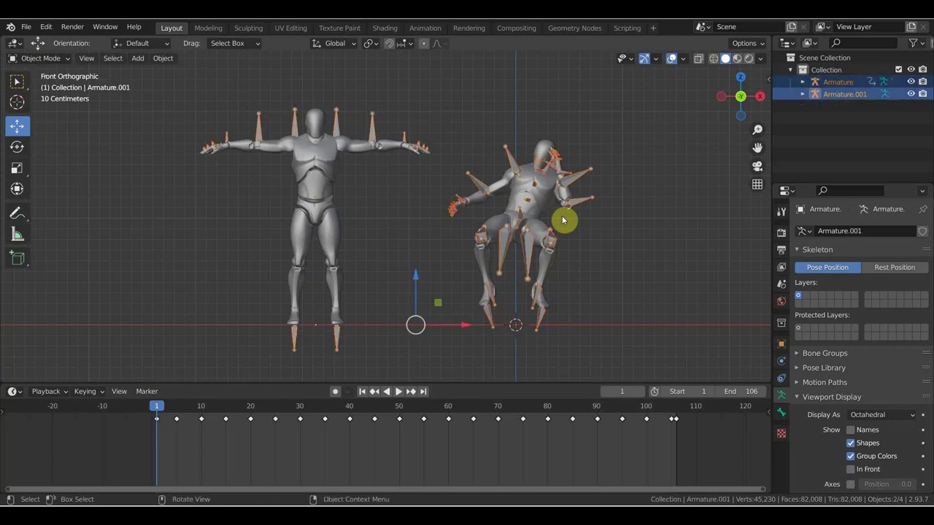
{"action": "left_click", "coordinate": [545, 148]}
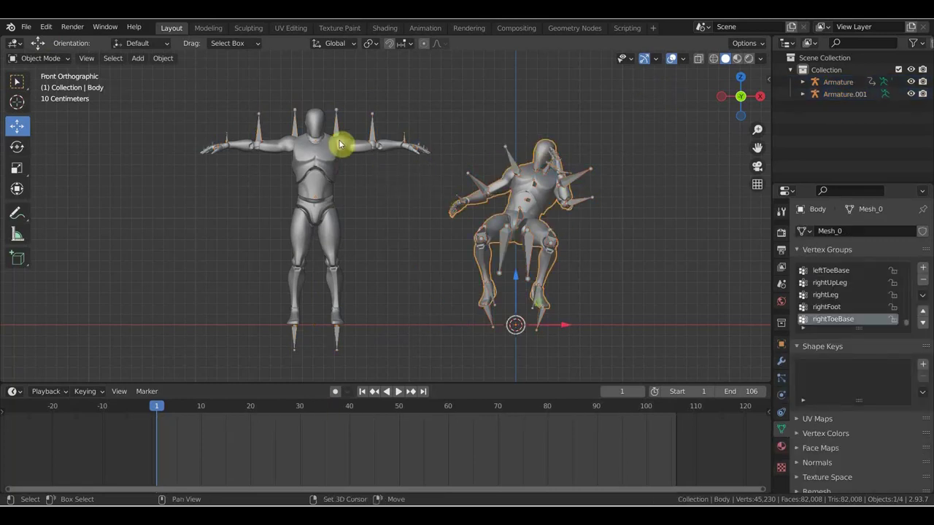
Step: Add the standing figure's body mesh and link animation data between the two bodies
{"action": "left_click", "coordinate": [321, 110], "text": "shift"}
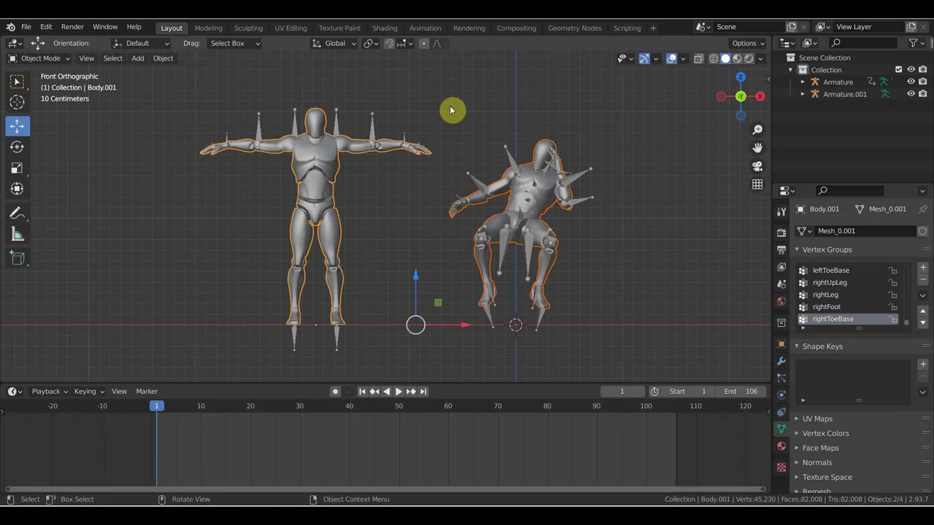
{"action": "key", "text": "ctrl+l"}
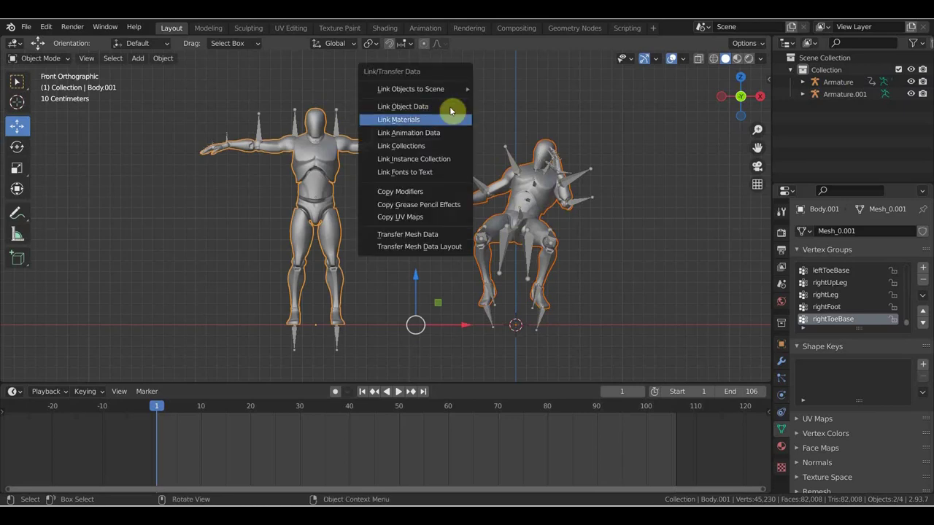
{"action": "left_click", "coordinate": [441, 133]}
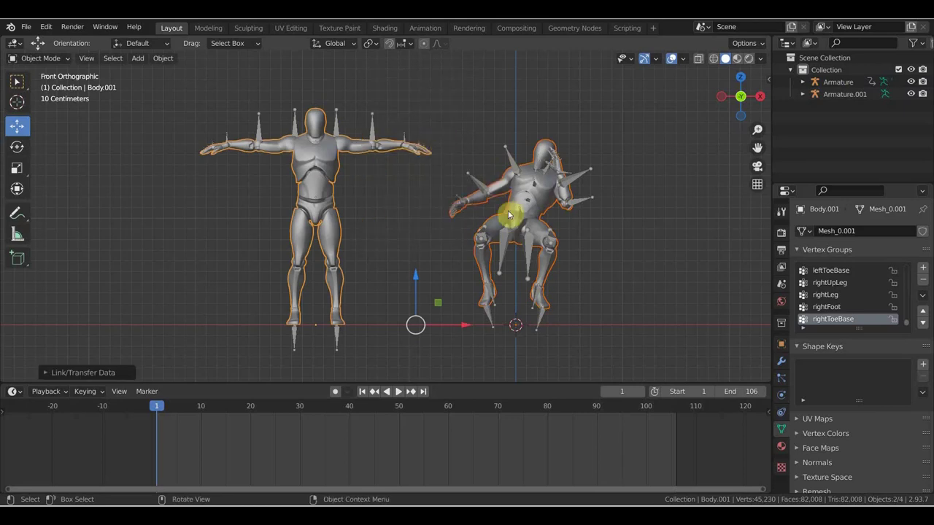
Step: Preview playback, rewind to the first frame, and select the right then left armature
{"action": "key", "text": "space"}
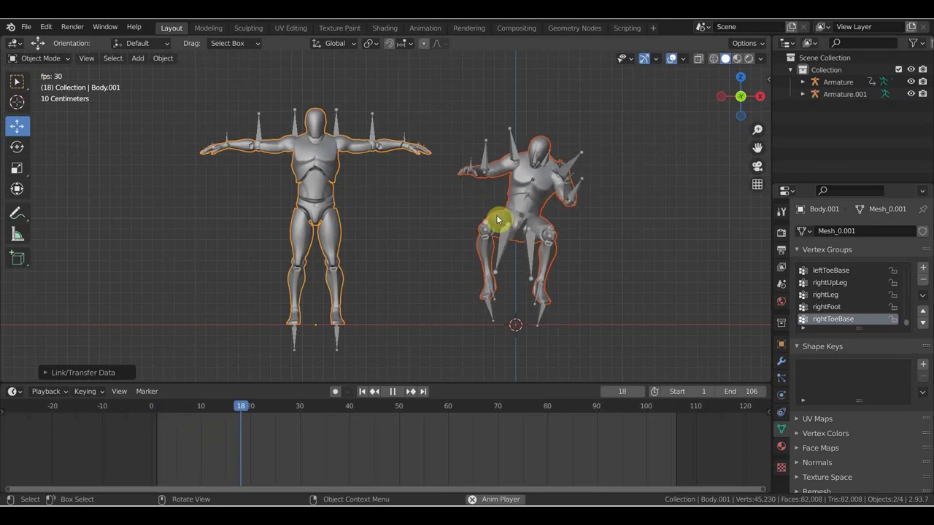
{"action": "key", "text": "space"}
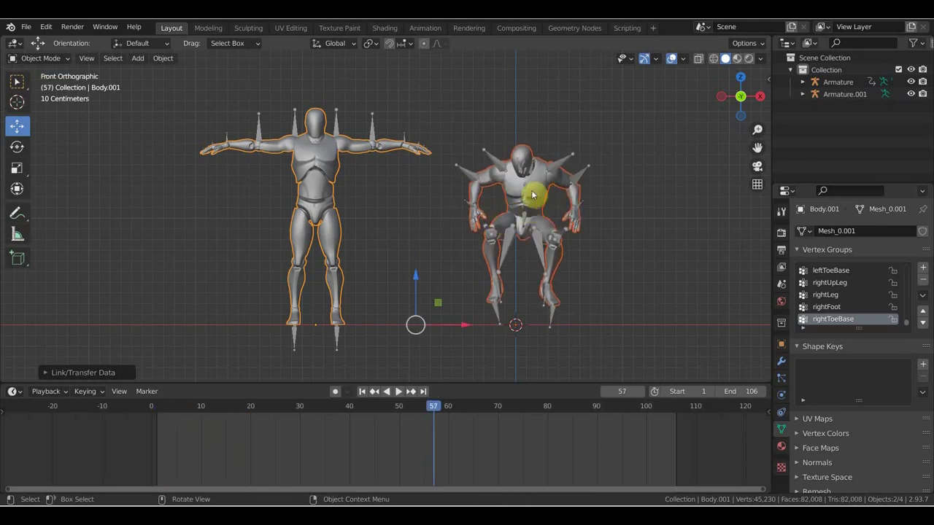
{"action": "key", "text": "shift+Left"}
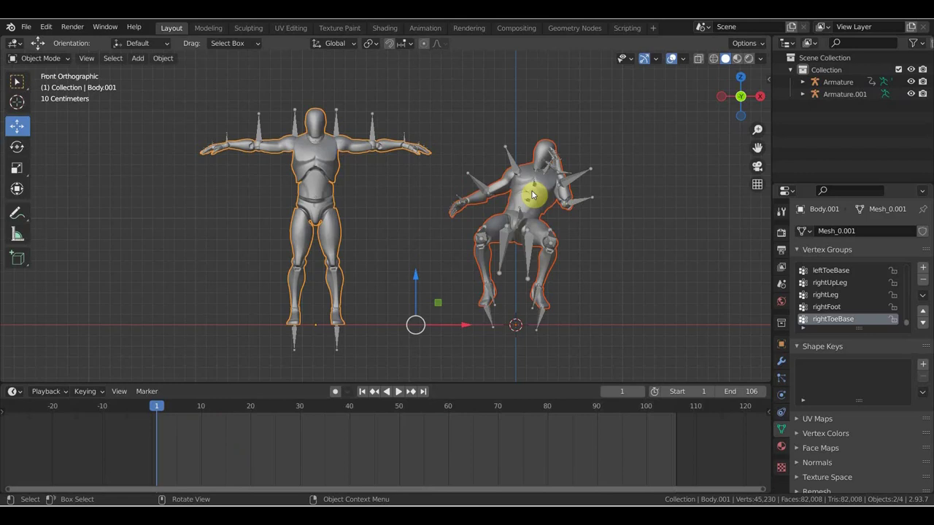
{"action": "left_click", "coordinate": [584, 173]}
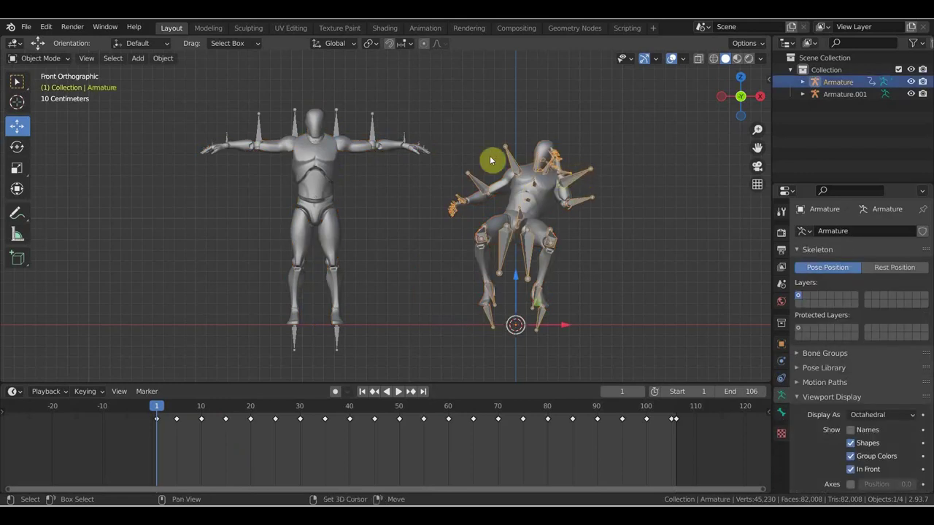
{"action": "left_click", "coordinate": [388, 122], "text": "shift"}
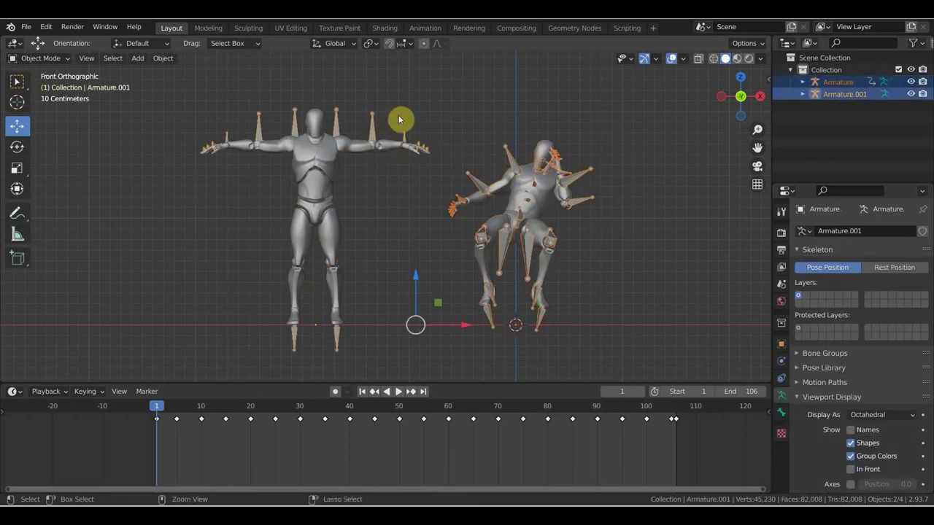
Step: Link Animation Data from the right armature onto the left one, with the right one active
{"action": "key", "text": "ctrl+l"}
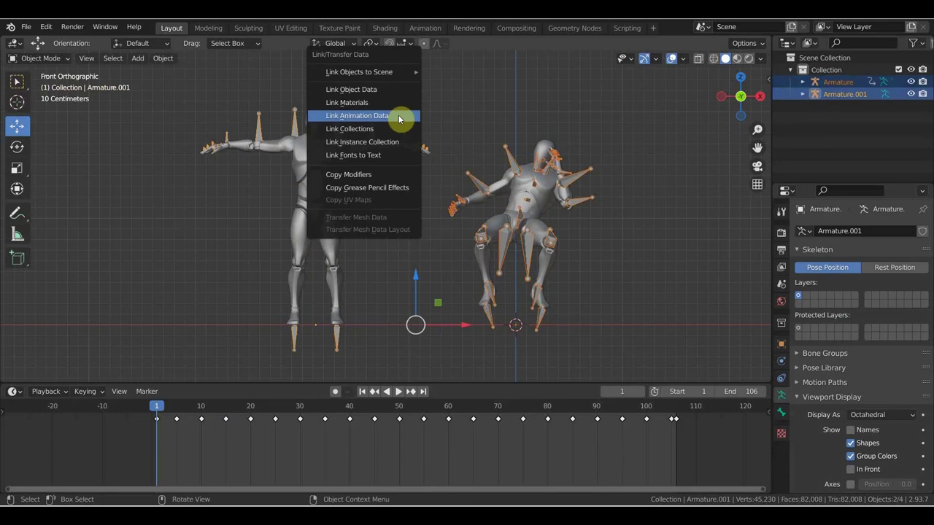
{"action": "left_click", "coordinate": [398, 117]}
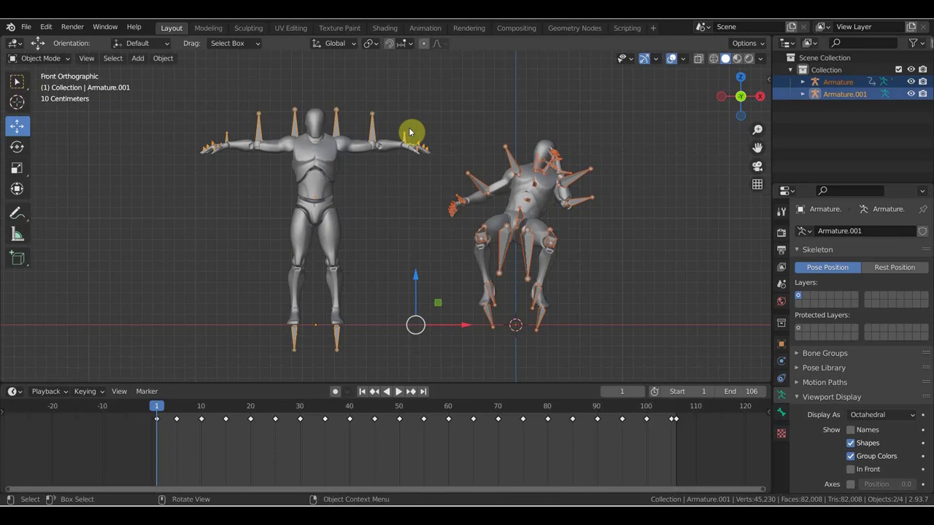
{"action": "left_click", "coordinate": [375, 133]}
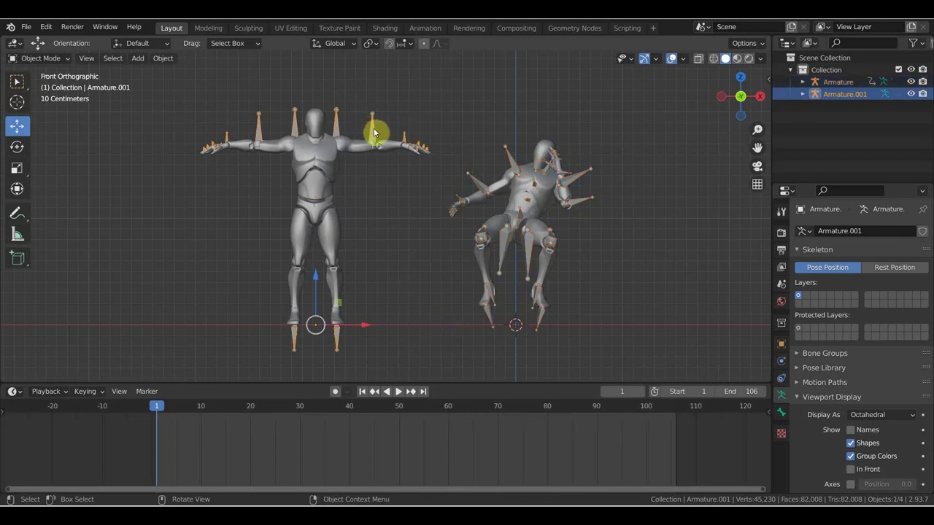
{"action": "left_click", "coordinate": [573, 170], "text": "shift"}
{"action": "key", "text": "ctrl+l"}
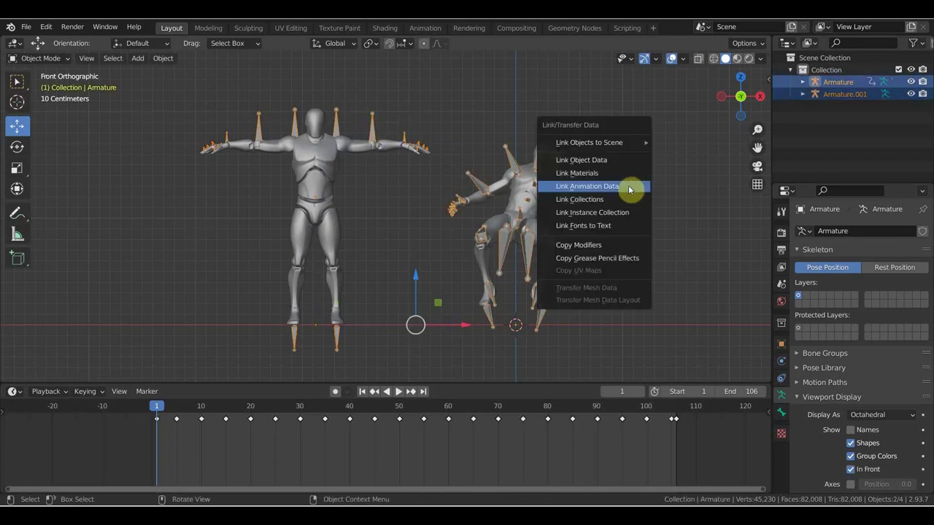
{"action": "left_click", "coordinate": [628, 186]}
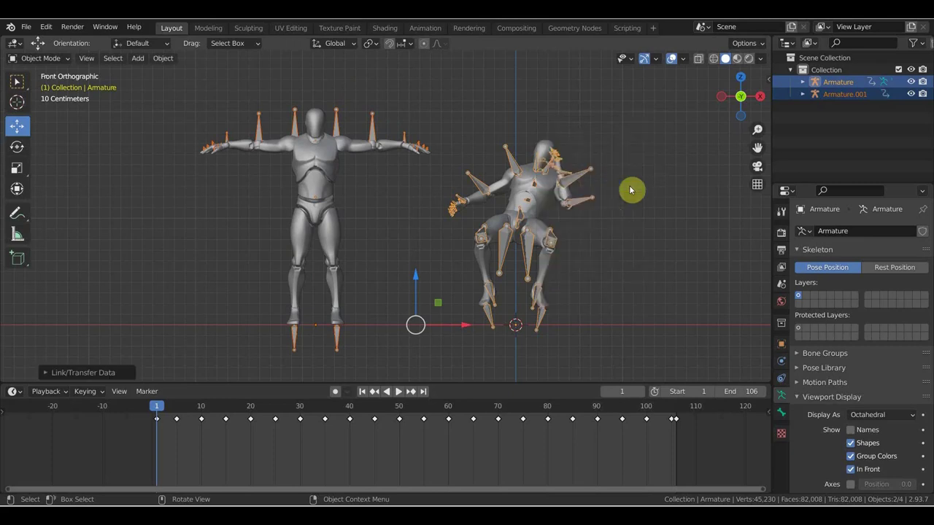
Step: Play the animation in front view to compare both figures moving together
{"action": "key", "text": "space"}
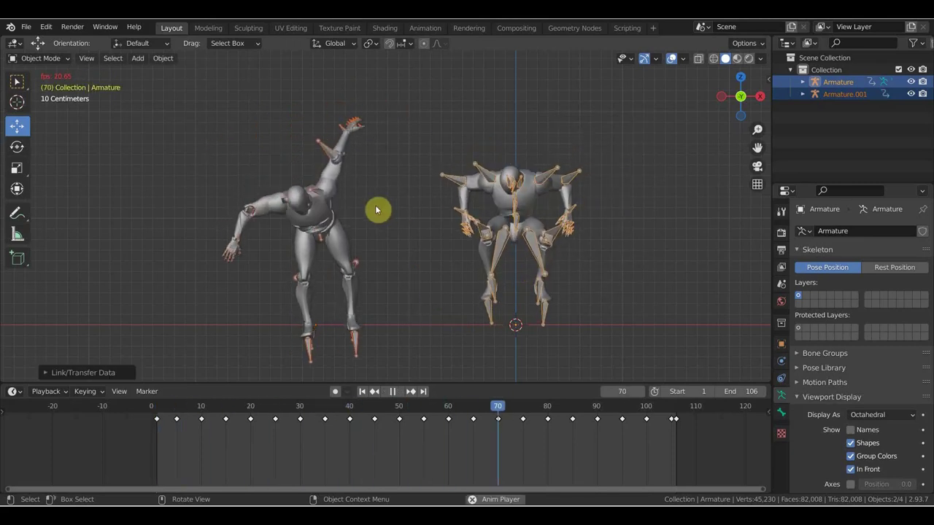
{"action": "key", "text": "shift+Left"}
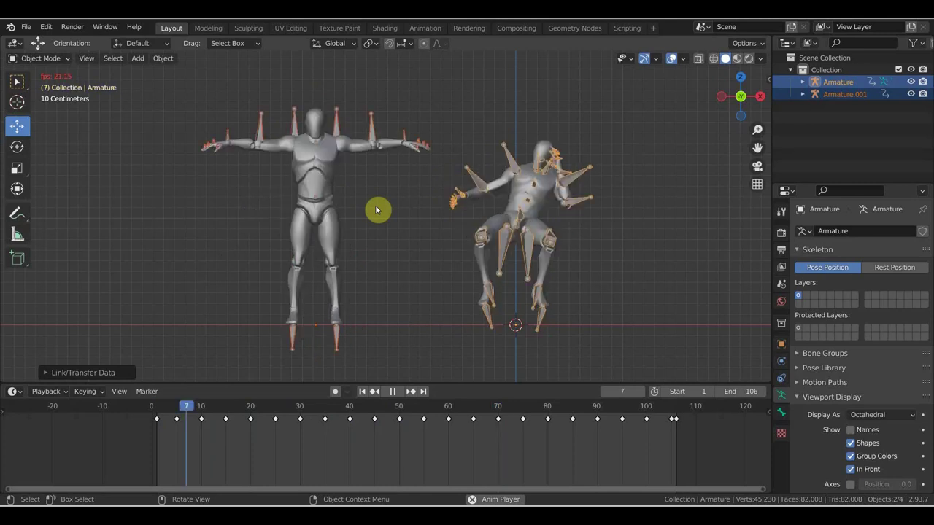
{"action": "key", "text": "space"}
{"action": "mouse_move", "coordinate": [332, 201]}
{"action": "middle_mouse_down"}
{"action": "mouse_move", "coordinate": [373, 185]}
{"action": "mouse_move", "coordinate": [330, 233]}
{"action": "middle_mouse_up"}
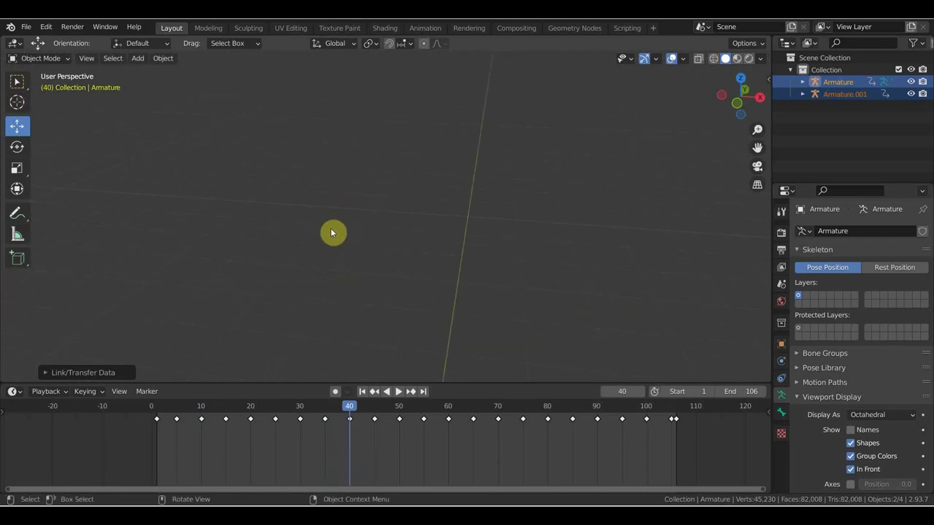
{"action": "key", "text": "KP_1"}
{"action": "scroll", "coordinate": [360, 216], "scroll_direction": "up", "scroll_amount": 3}
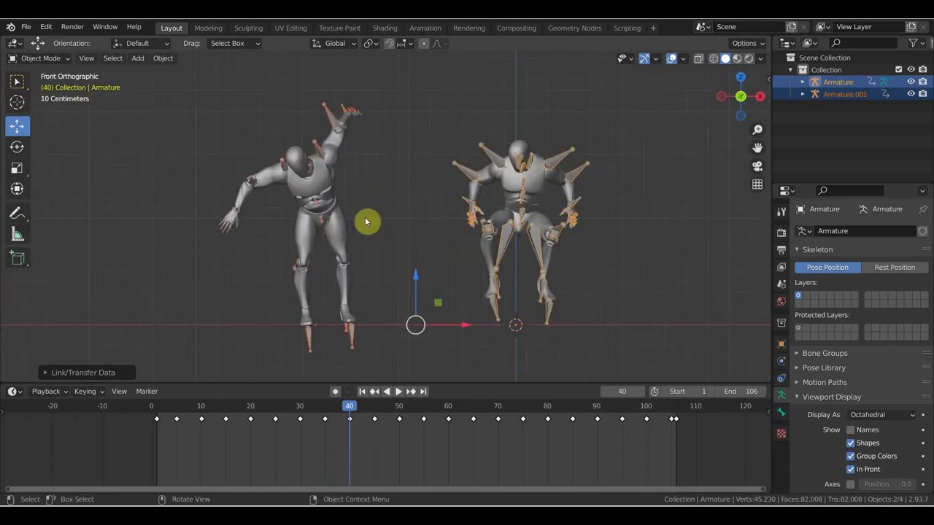
{"action": "key", "text": "space"}
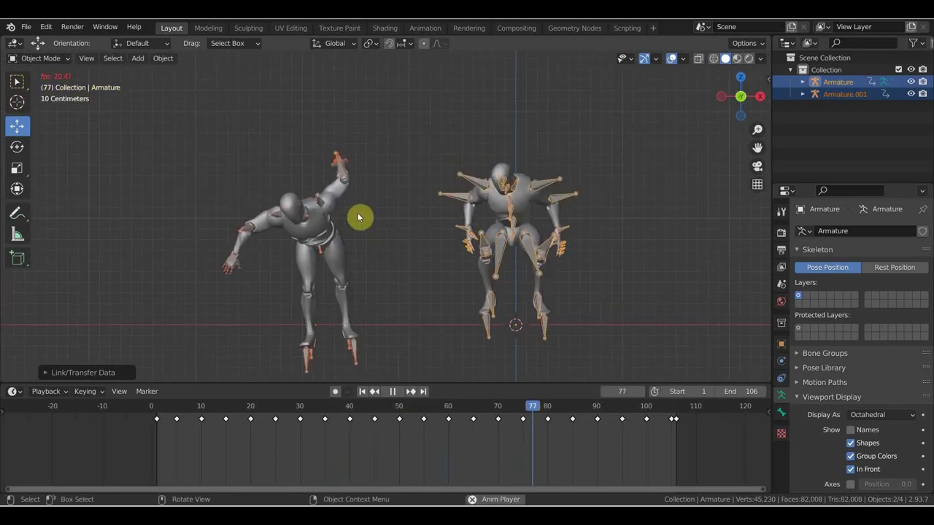
{"action": "key", "text": "space"}
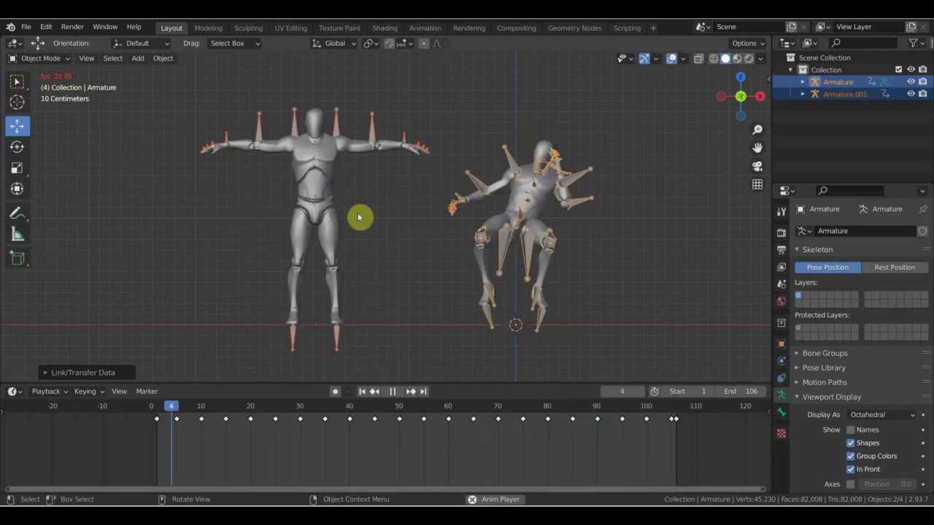
Step: Go to frame 5 and box-select all of the left armature's keyframes in the timeline
{"action": "left_click", "coordinate": [178, 406]}
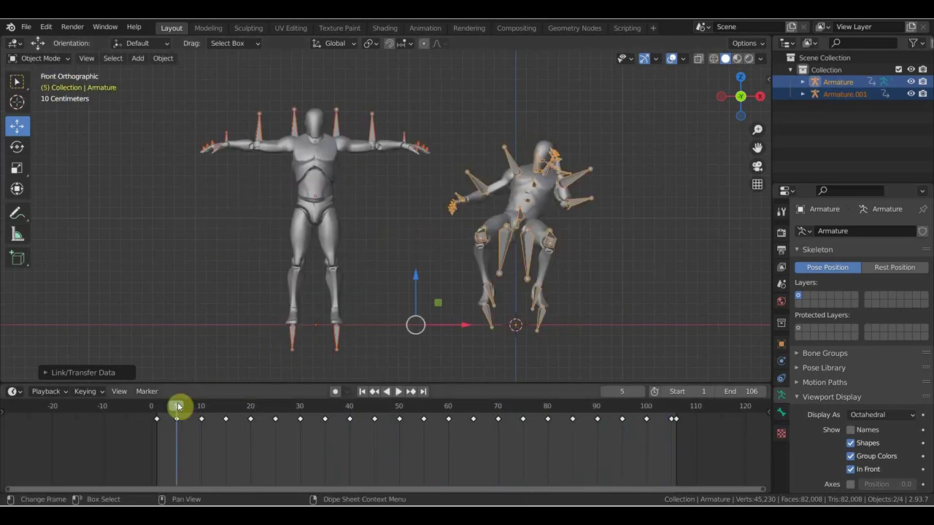
{"action": "left_click", "coordinate": [324, 241]}
{"action": "left_click_drag", "start_coordinate": [697, 453], "coordinate": [134, 414]}
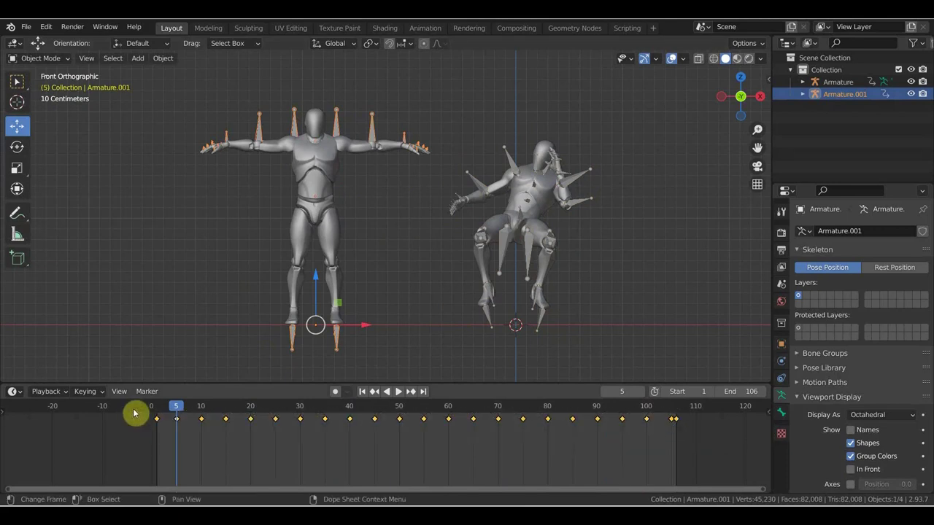
Step: Delete the left armature's keyframes, play to frame 59, and show the right armature's transform
{"action": "key", "text": "Delete"}
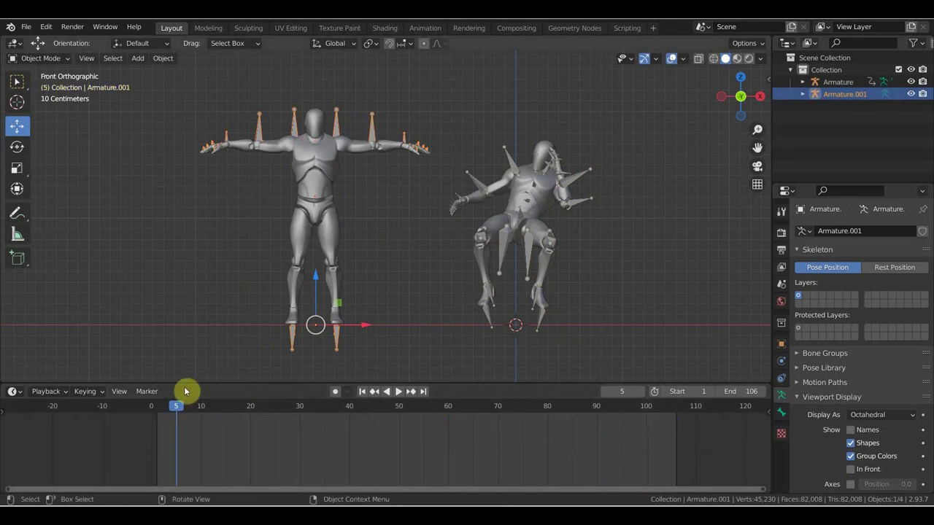
{"action": "key", "text": "space"}
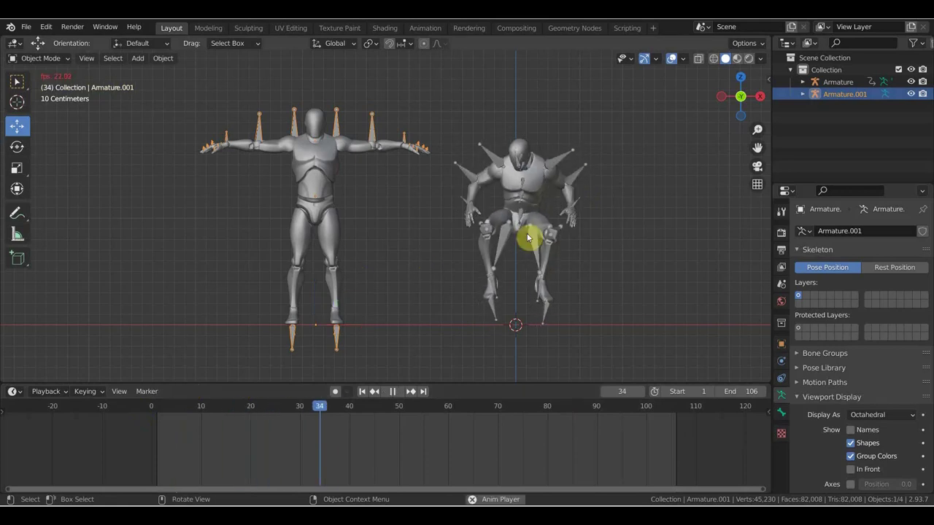
{"action": "key", "text": "space"}
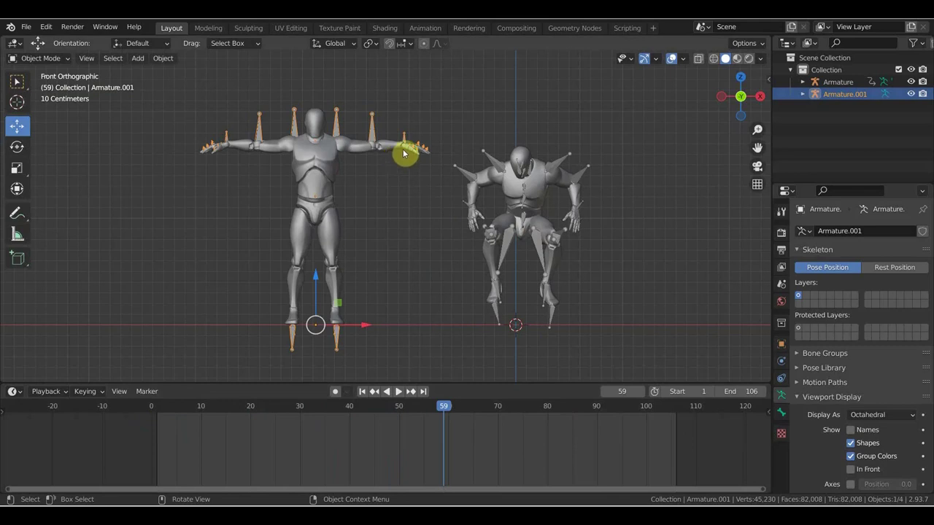
{"action": "left_click", "coordinate": [569, 163]}
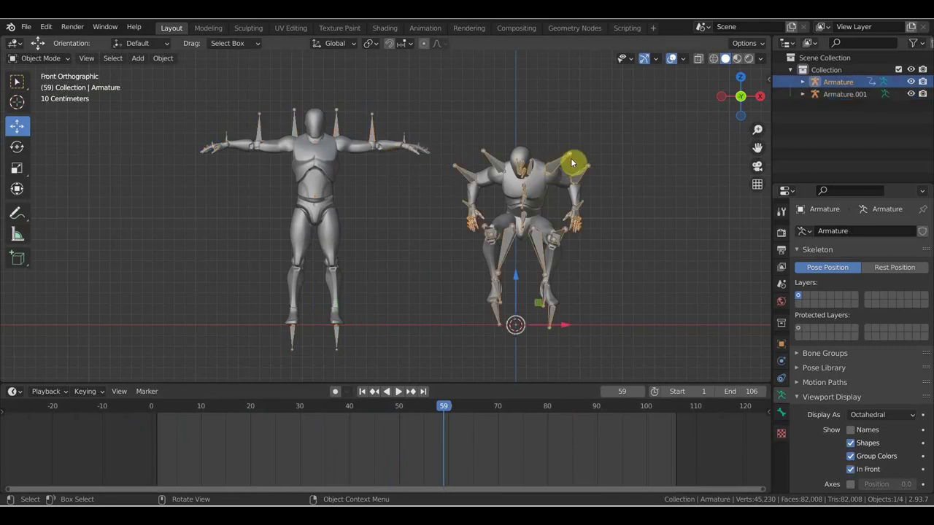
{"action": "key", "text": "n"}
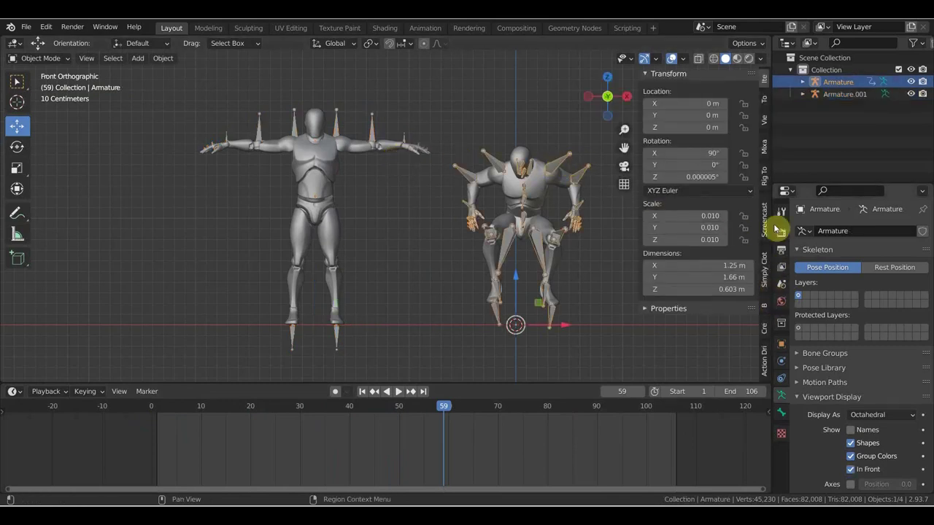
Step: Create a Mixamo control rig for the armature from the sidebar's Mixamo tab
{"action": "left_click", "coordinate": [765, 148]}
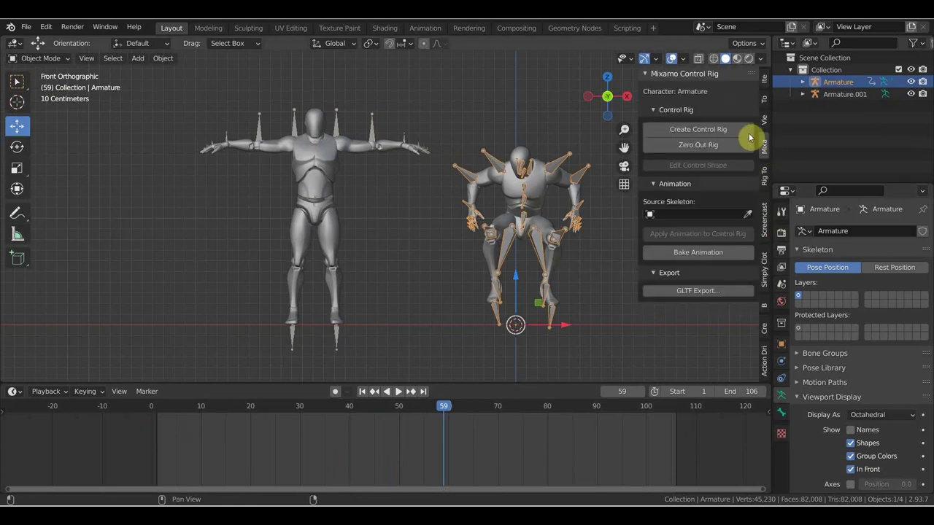
{"action": "left_click", "coordinate": [705, 131]}
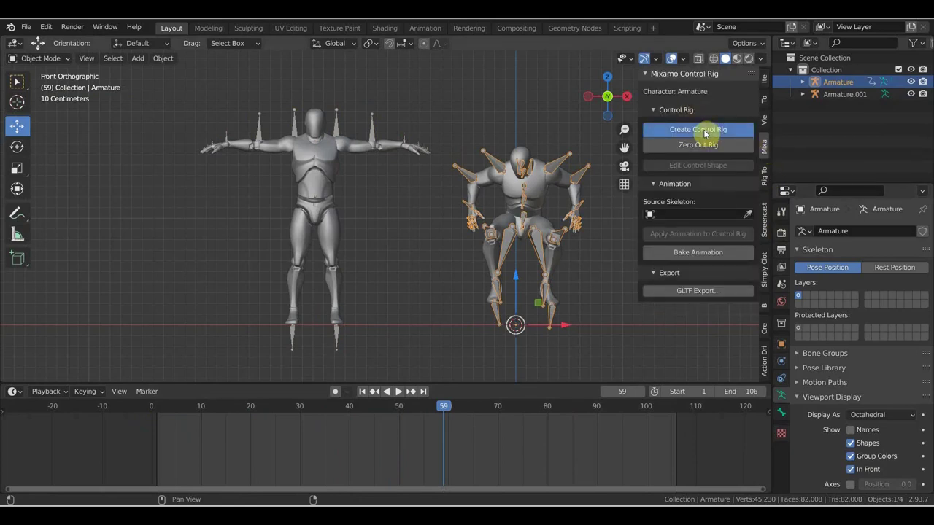
{"action": "left_click", "coordinate": [716, 199]}
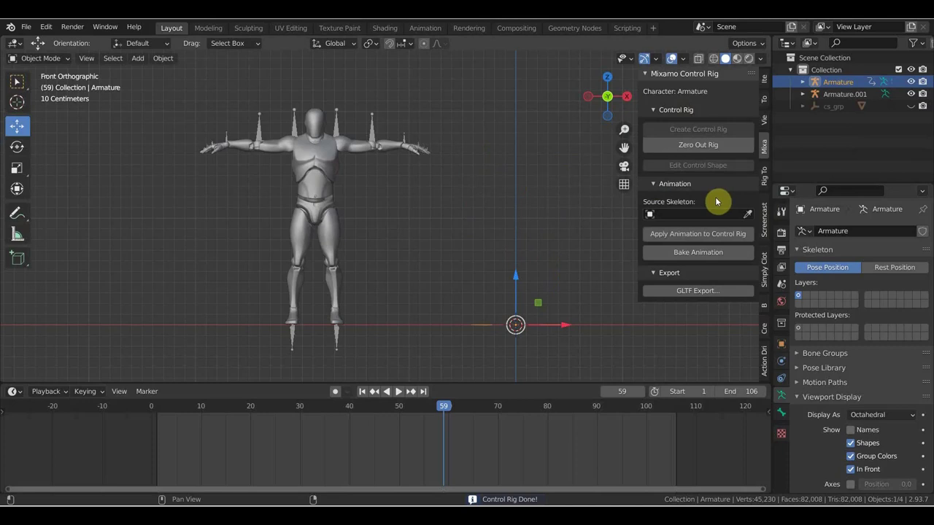
{"action": "scroll", "coordinate": [535, 294], "scroll_direction": "down", "scroll_amount": 5}
{"action": "scroll", "coordinate": [532, 293], "scroll_direction": "down", "scroll_amount": 5}
{"action": "scroll", "coordinate": [537, 286], "scroll_direction": "up", "scroll_amount": 3}
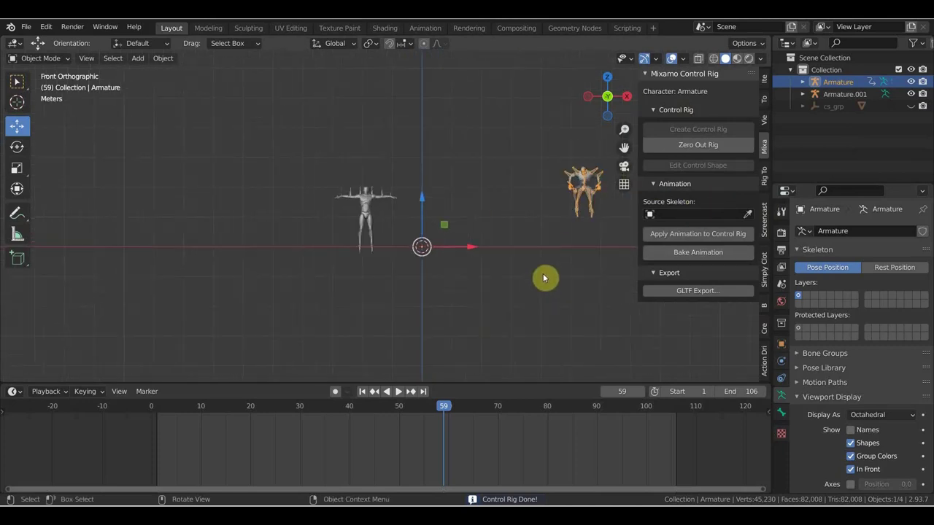
{"action": "middle_click_drag", "start_coordinate": [564, 261], "coordinate": [371, 292], "text": "shift"}
{"action": "scroll", "coordinate": [392, 261], "scroll_direction": "up", "scroll_amount": 4}
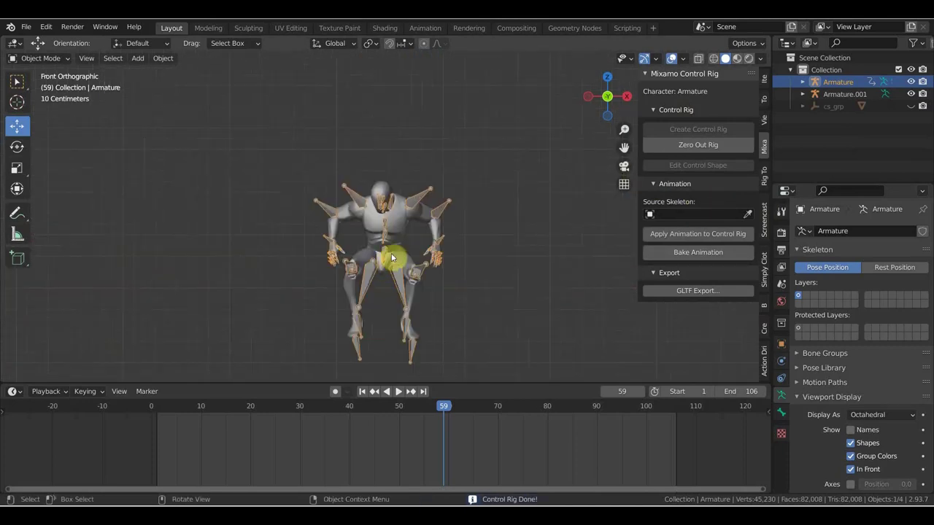
{"action": "scroll", "coordinate": [452, 246], "scroll_direction": "down", "scroll_amount": 3}
Step: Play the rig's animation to frame 25, then zero out the control rig
{"action": "key", "text": "space"}
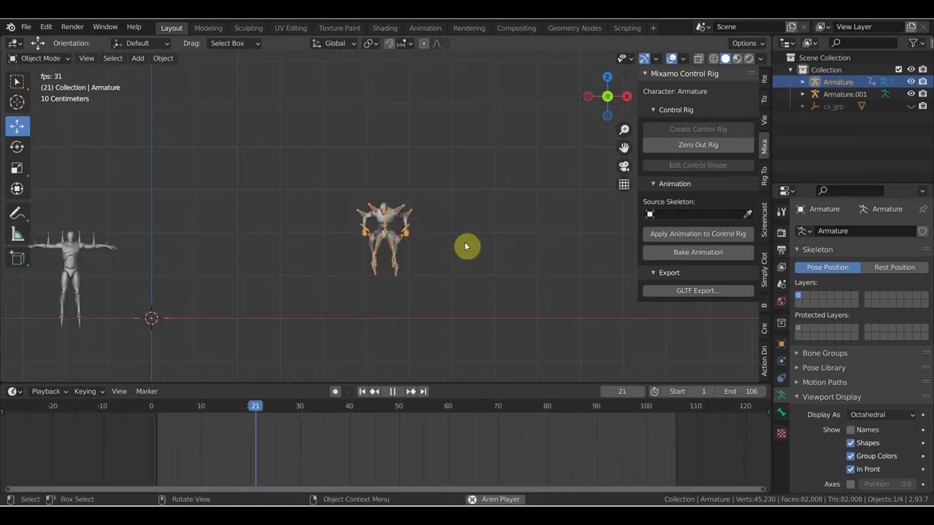
{"action": "key", "text": "space"}
{"action": "scroll", "coordinate": [456, 235], "scroll_direction": "up", "scroll_amount": 4}
{"action": "scroll", "coordinate": [456, 235], "scroll_direction": "up", "scroll_amount": 3}
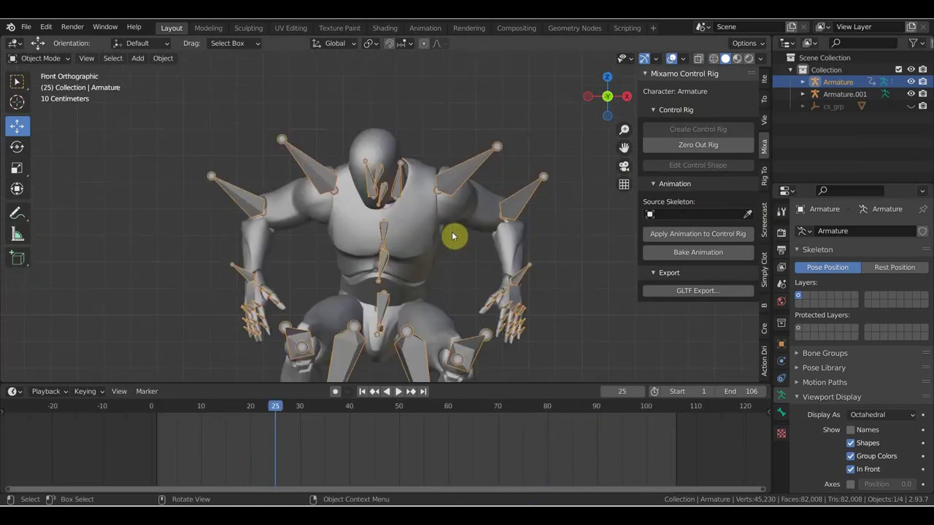
{"action": "scroll", "coordinate": [453, 236], "scroll_direction": "down", "scroll_amount": 2}
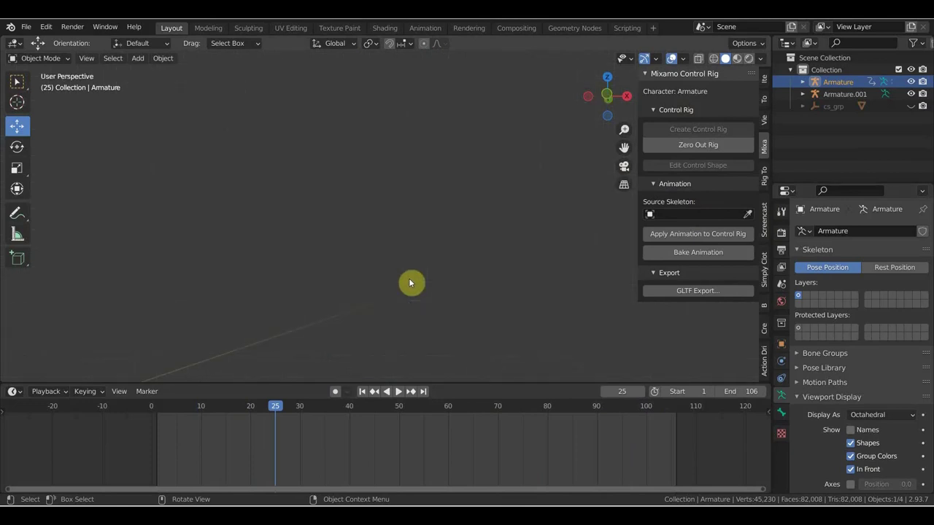
{"action": "scroll", "coordinate": [411, 282], "scroll_direction": "down", "scroll_amount": 3}
{"action": "scroll", "coordinate": [410, 283], "scroll_direction": "down", "scroll_amount": 2}
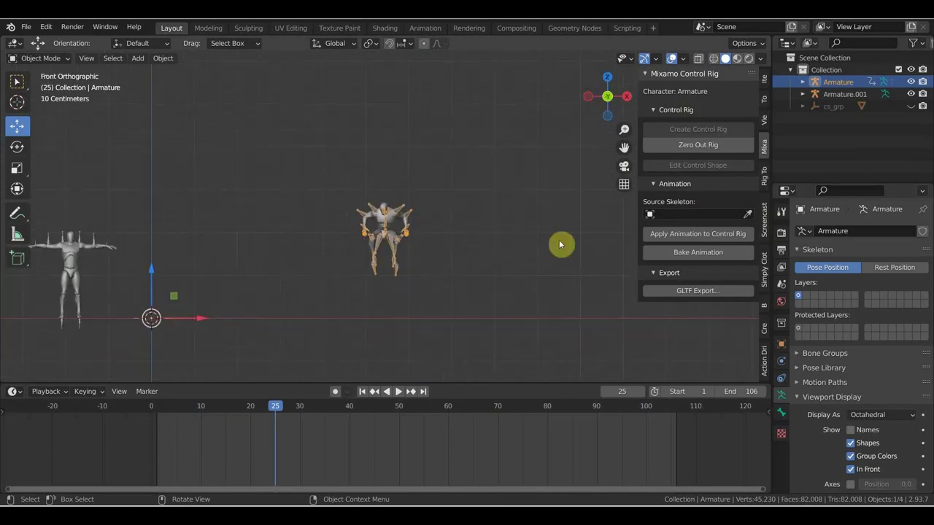
{"action": "left_click", "coordinate": [721, 145]}
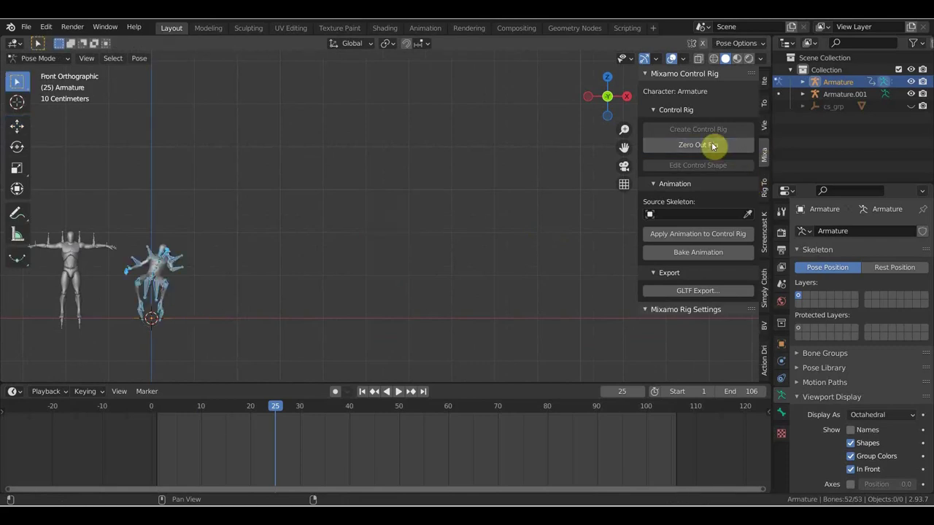
Step: Play to frame 19 and apply the animation to the control rig
{"action": "key", "text": "space"}
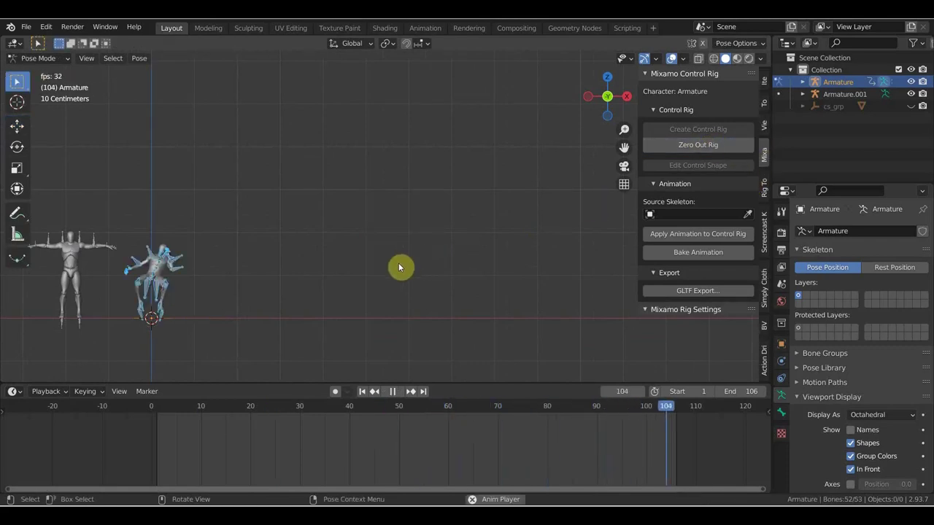
{"action": "key", "text": "space"}
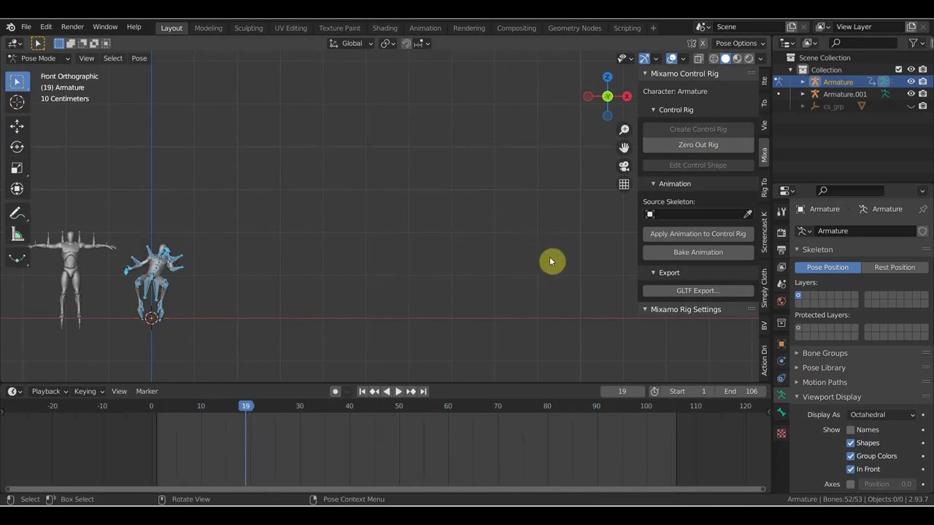
{"action": "left_click", "coordinate": [689, 233]}
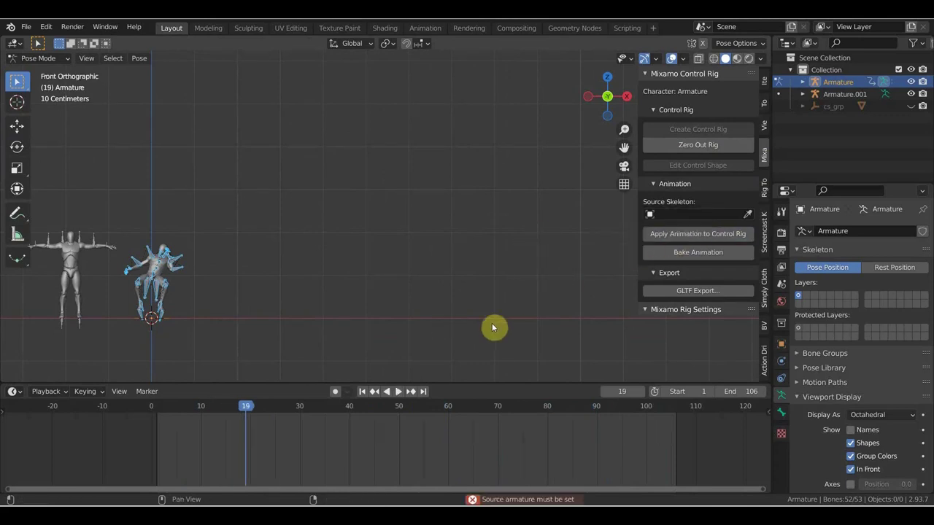
Step: Collapse the Animation subpanel, then open and close the glTF export window unused
{"action": "left_click", "coordinate": [663, 185]}
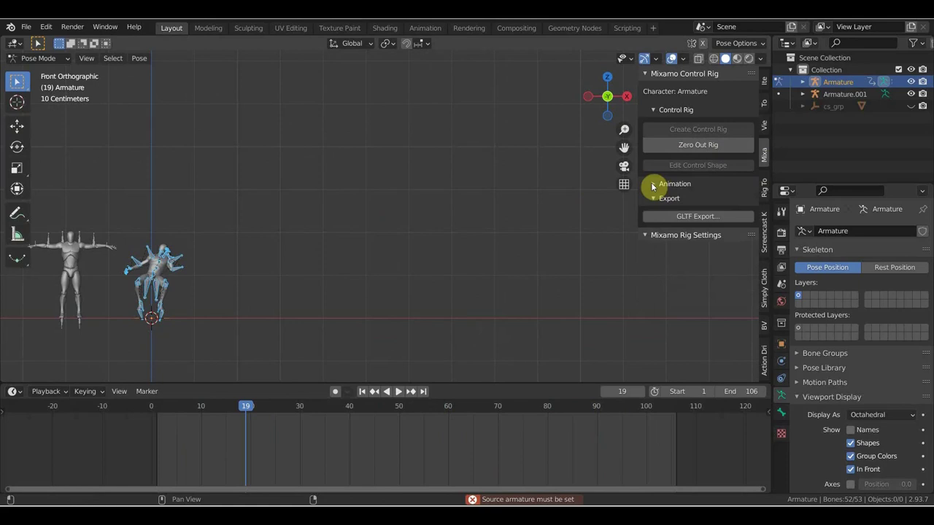
{"action": "left_click", "coordinate": [689, 216]}
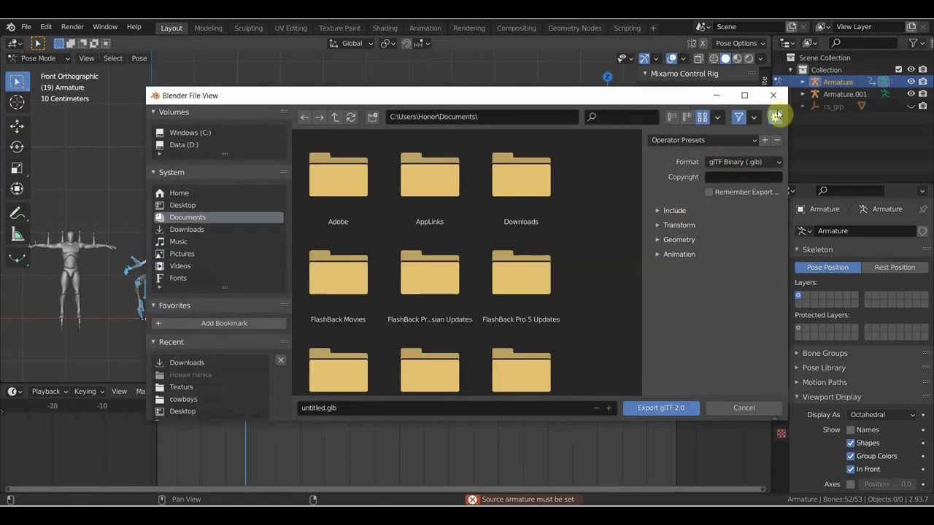
{"action": "left_click", "coordinate": [773, 96]}
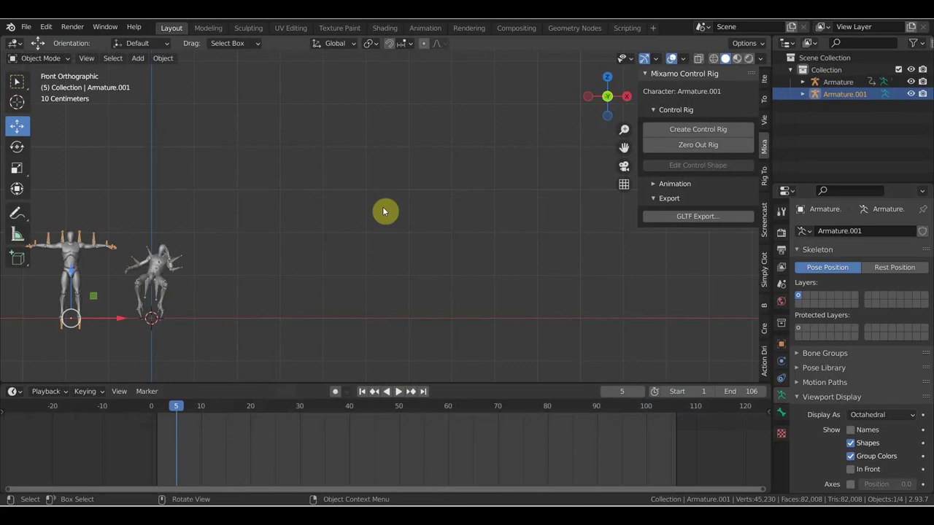
Step: Make the right-hand Armature active and play the shared animation with both rigs framed
{"action": "left_click", "coordinate": [175, 258]}
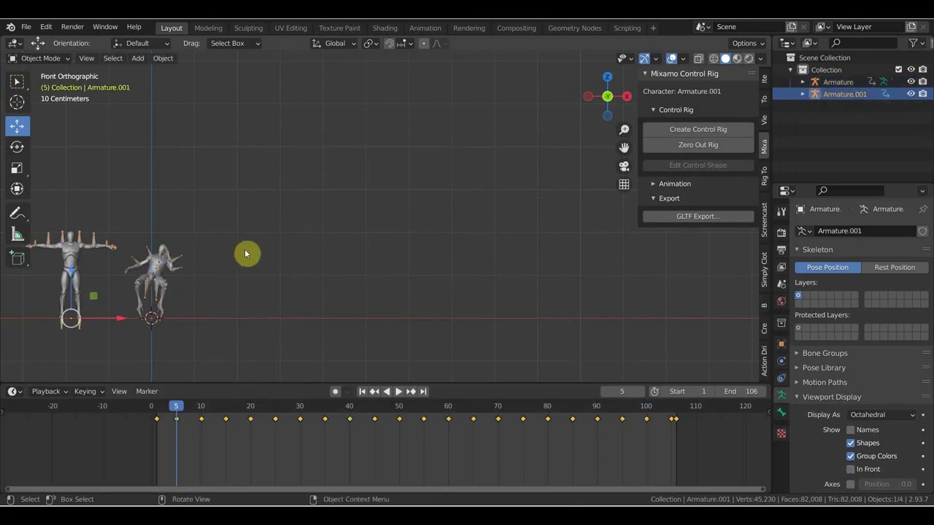
{"action": "middle_click_drag", "start_coordinate": [212, 229], "coordinate": [388, 229], "text": "shift"}
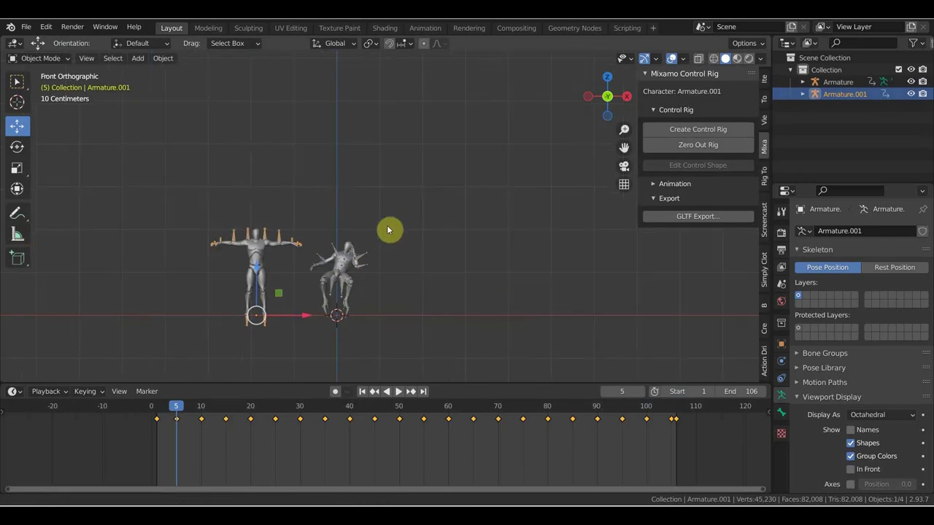
{"action": "left_click", "coordinate": [391, 229]}
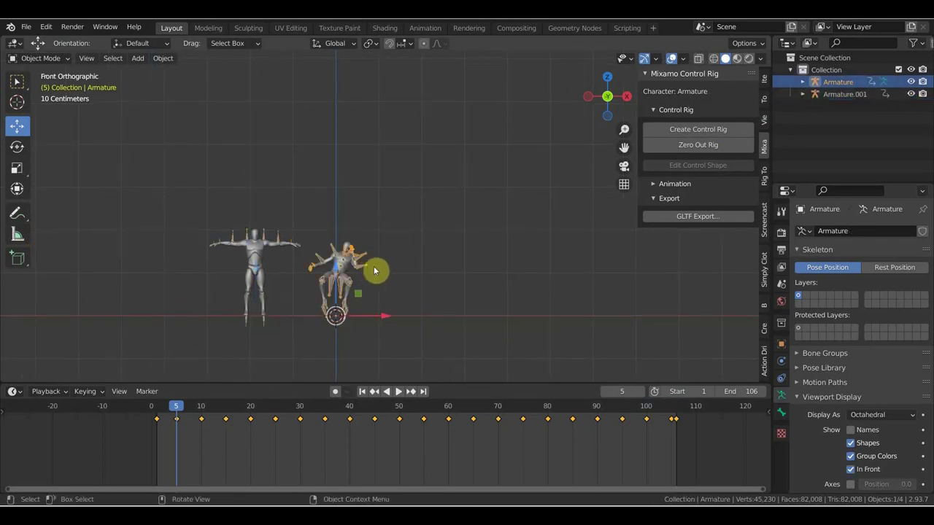
{"action": "scroll", "coordinate": [303, 340], "scroll_direction": "up", "scroll_amount": 3}
{"action": "key", "text": "space"}
{"action": "middle_click_drag", "start_coordinate": [315, 260], "coordinate": [431, 158], "text": "shift"}
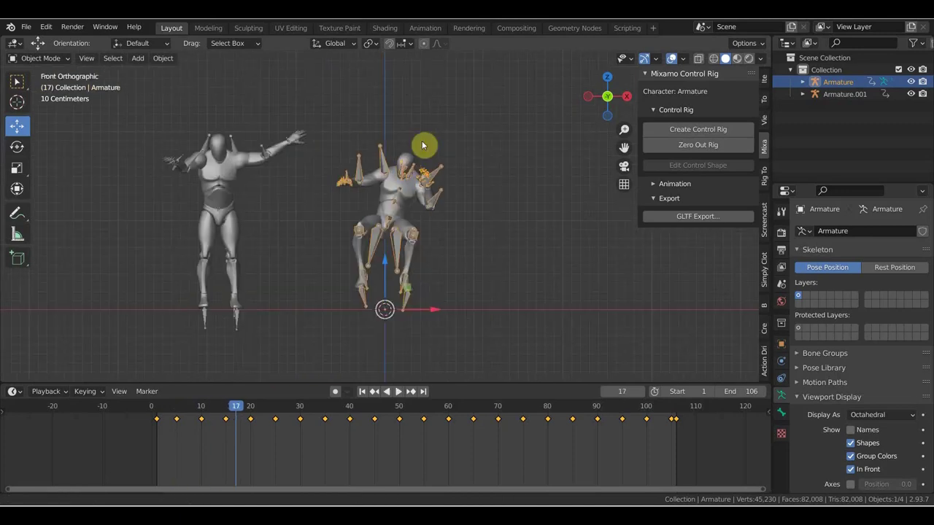
Step: Hide the sidebar and orbit and zoom the viewport around both rigs
{"action": "key", "text": "n"}
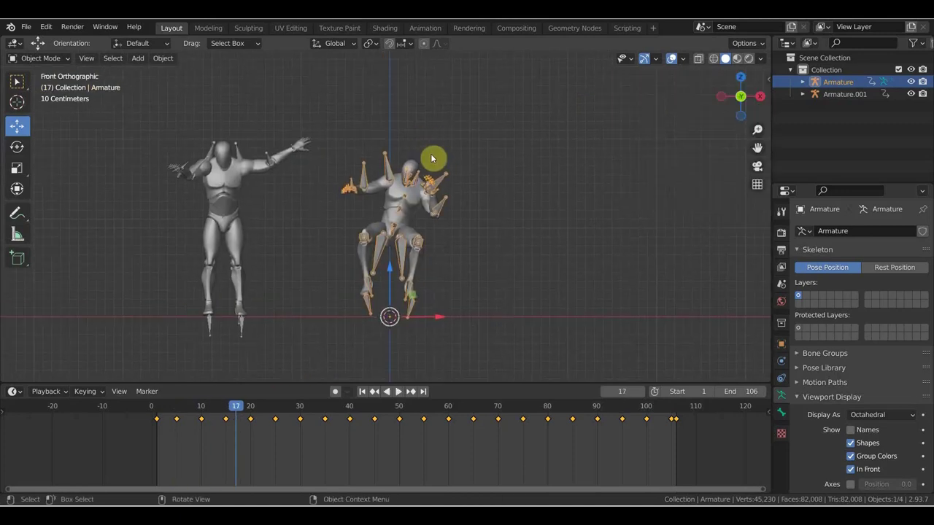
{"action": "scroll", "coordinate": [456, 208], "scroll_direction": "up", "scroll_amount": 1}
{"action": "mouse_move", "coordinate": [496, 219]}
{"action": "middle_mouse_down"}
{"action": "mouse_move", "coordinate": [463, 236]}
{"action": "mouse_move", "coordinate": [517, 231]}
{"action": "mouse_move", "coordinate": [501, 233]}
{"action": "middle_mouse_up"}
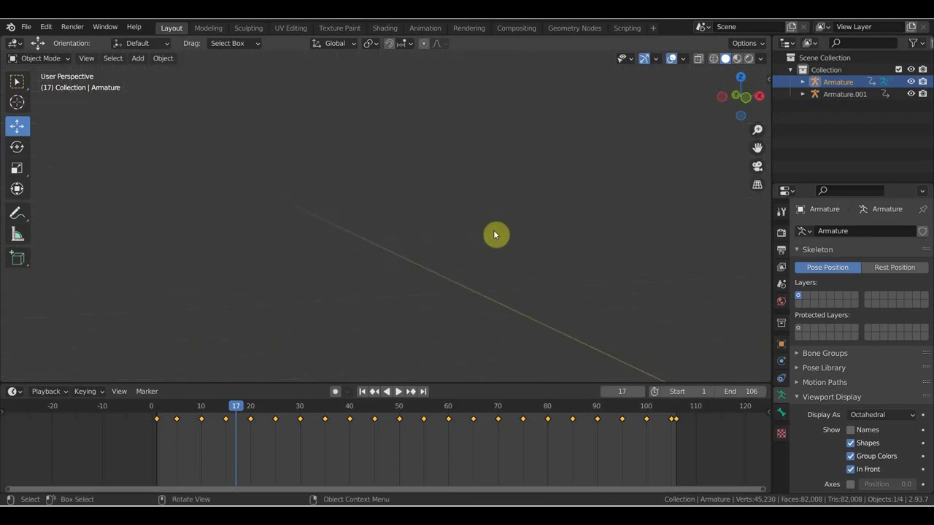
{"action": "key", "text": "KP_1"}
{"action": "scroll", "coordinate": [484, 232], "scroll_direction": "up", "scroll_amount": 3}
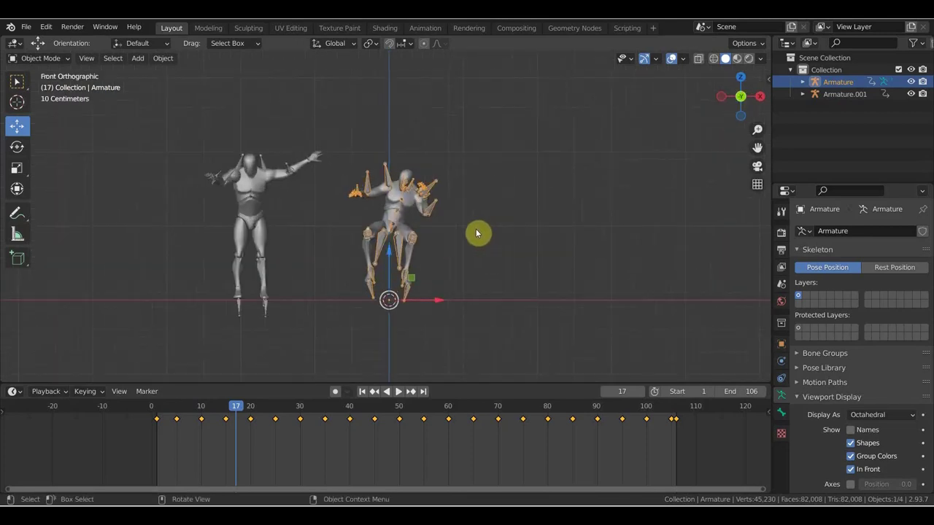
{"action": "scroll", "coordinate": [476, 233], "scroll_direction": "up", "scroll_amount": 1}
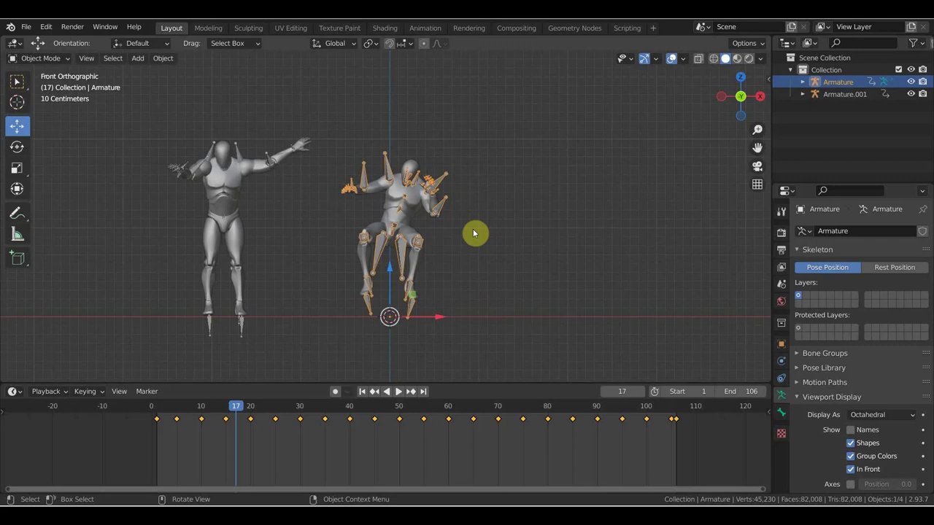
{"action": "mouse_move", "coordinate": [483, 229]}
{"action": "middle_mouse_down"}
{"action": "mouse_move", "coordinate": [540, 231]}
{"action": "mouse_move", "coordinate": [478, 262]}
{"action": "mouse_move", "coordinate": [469, 254]}
{"action": "middle_mouse_up"}
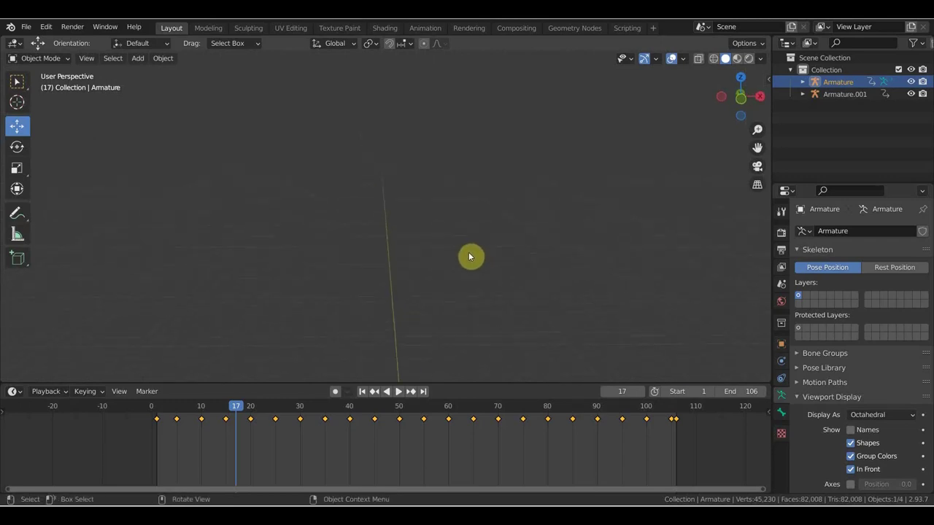
{"action": "scroll", "coordinate": [469, 256], "scroll_direction": "up", "scroll_amount": 3}
{"action": "mouse_move", "coordinate": [469, 259]}
{"action": "middle_mouse_down"}
{"action": "mouse_move", "coordinate": [458, 285]}
{"action": "mouse_move", "coordinate": [496, 69]}
{"action": "mouse_move", "coordinate": [477, 370]}
{"action": "mouse_move", "coordinate": [467, 350]}
{"action": "middle_mouse_up"}
{"action": "scroll", "coordinate": [468, 356], "scroll_direction": "down", "scroll_amount": 3}
Step: Scale both armatures up nearly tenfold, about 9.88
{"action": "key", "text": "a"}
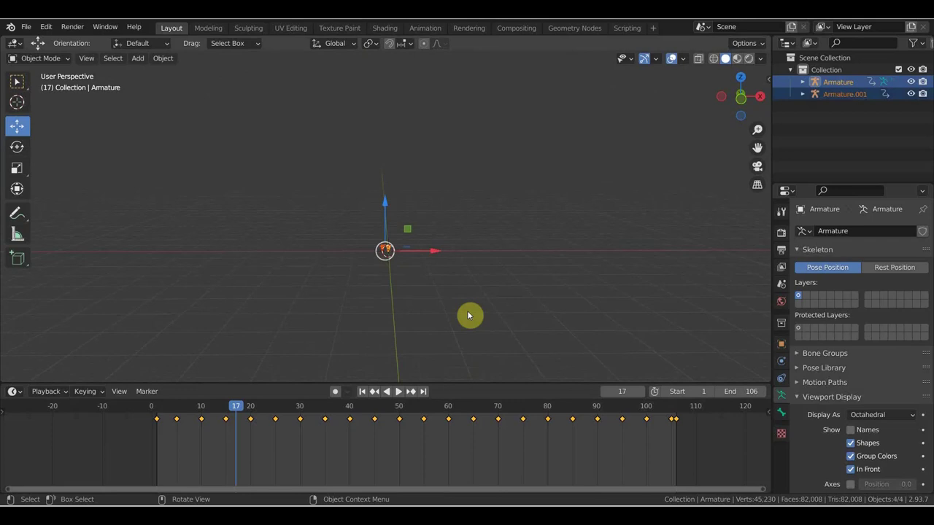
{"action": "key", "text": "s"}
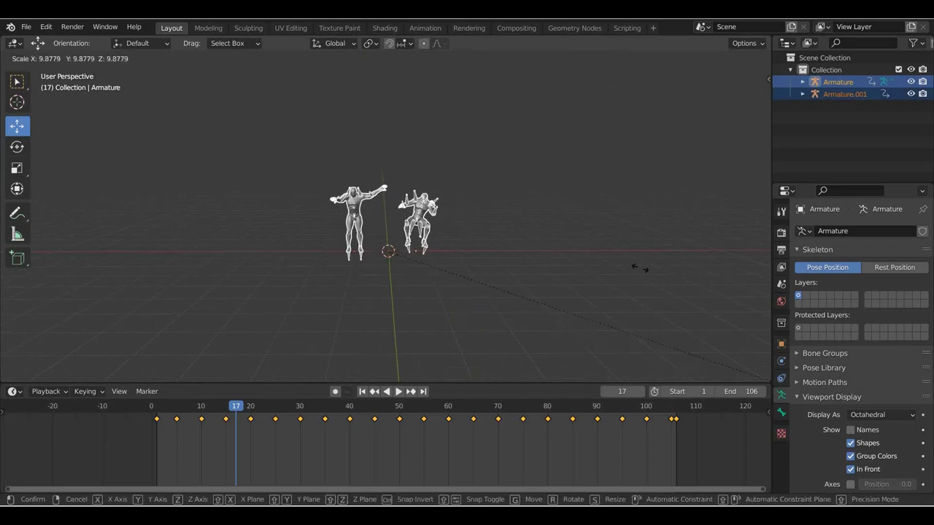
{"action": "left_click", "coordinate": [699, 250]}
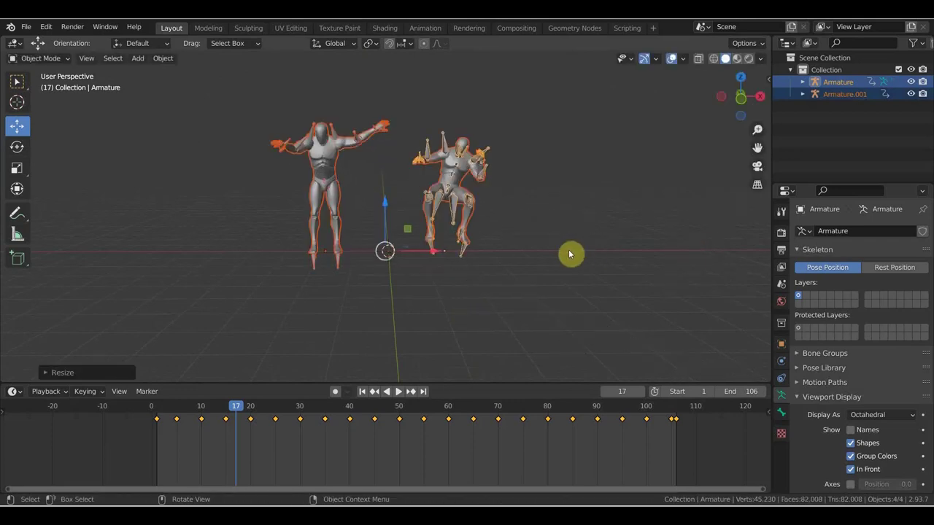
{"action": "scroll", "coordinate": [570, 254], "scroll_direction": "up", "scroll_amount": 6}
{"action": "scroll", "coordinate": [570, 254], "scroll_direction": "down", "scroll_amount": 4}
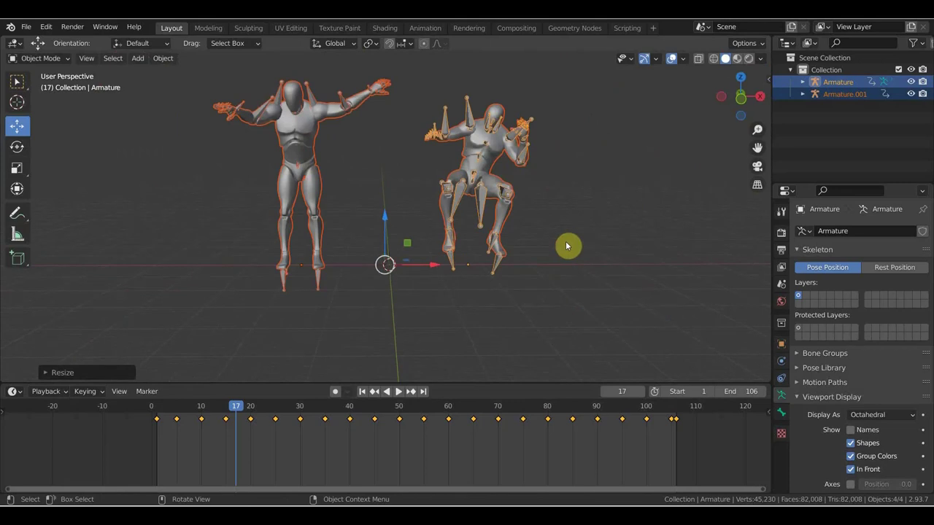
{"action": "middle_click_drag", "start_coordinate": [365, 149], "coordinate": [352, 147]}
Step: Move Armature.001 onto the other rig so they overlap, then scrub to frames 49 and 72
{"action": "left_click", "coordinate": [353, 144]}
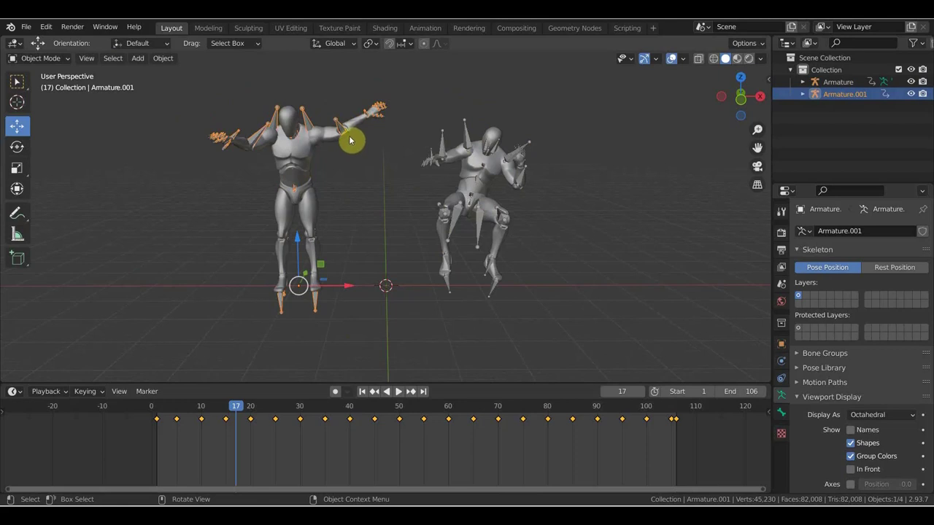
{"action": "key", "text": "g"}
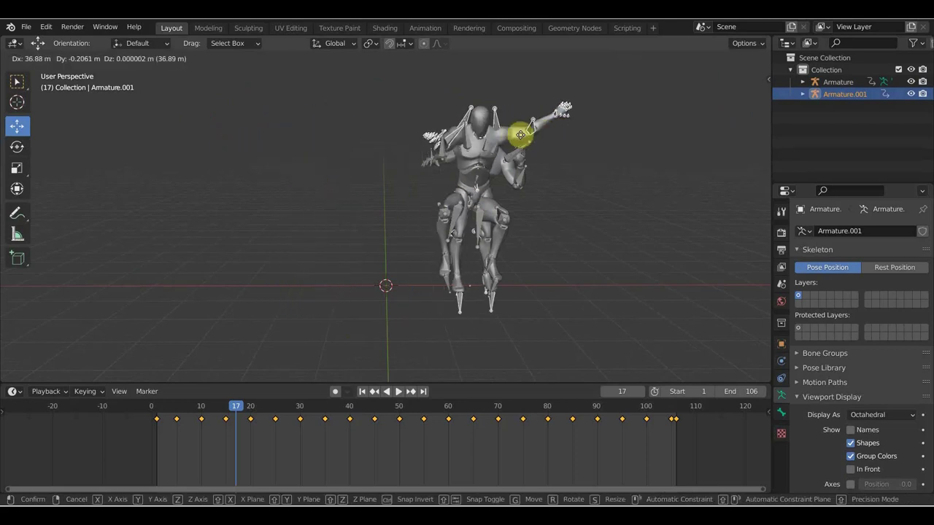
{"action": "left_click", "coordinate": [521, 134]}
{"action": "middle_click_drag", "start_coordinate": [578, 154], "coordinate": [509, 163]}
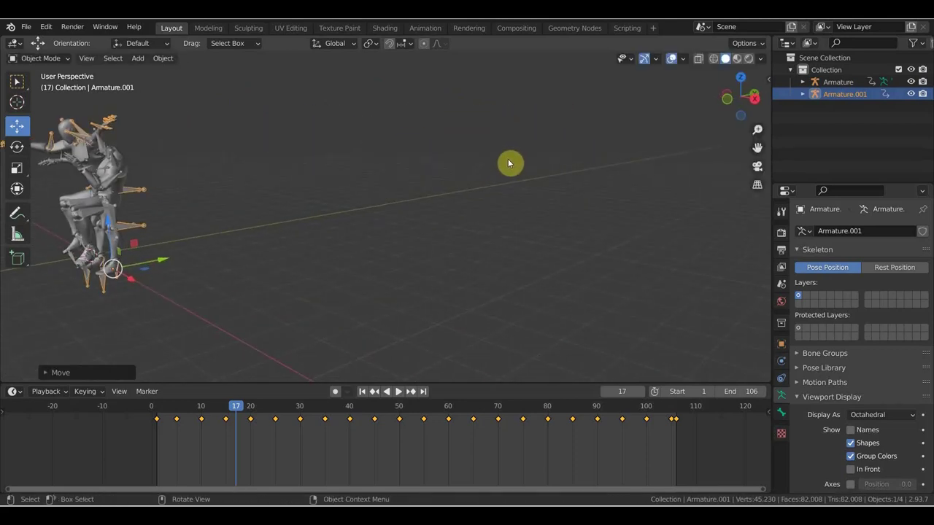
{"action": "key", "text": "KP_Decimal"}
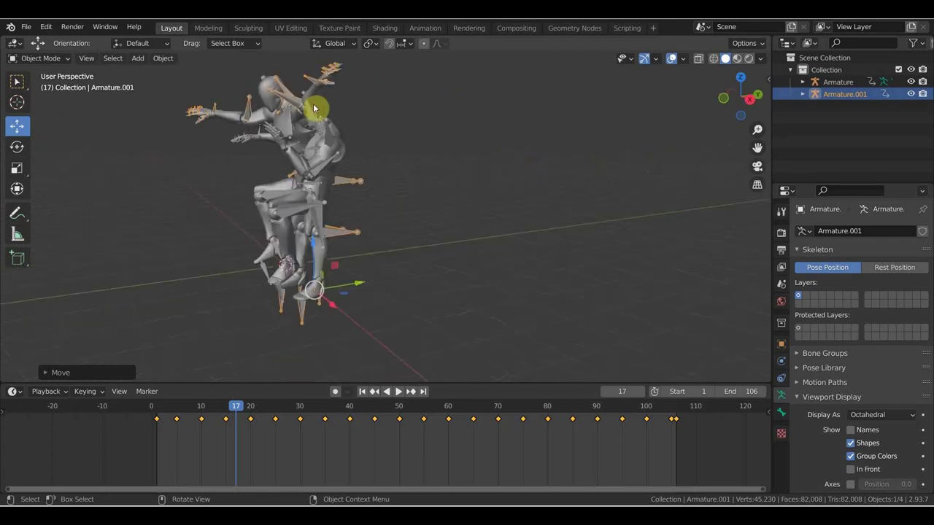
{"action": "middle_click_drag", "start_coordinate": [360, 144], "coordinate": [490, 151]}
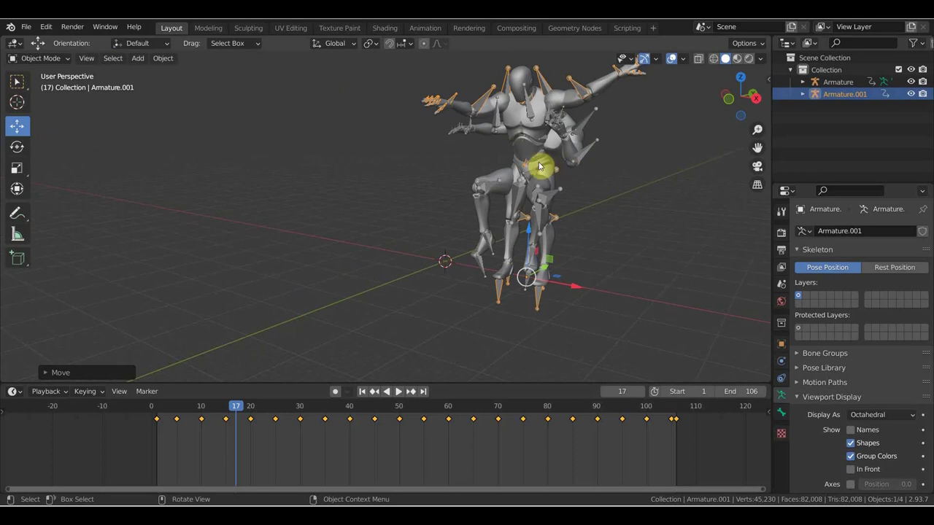
{"action": "middle_click_drag", "start_coordinate": [539, 166], "coordinate": [604, 180]}
{"action": "left_click_drag", "start_coordinate": [350, 409], "coordinate": [394, 409]}
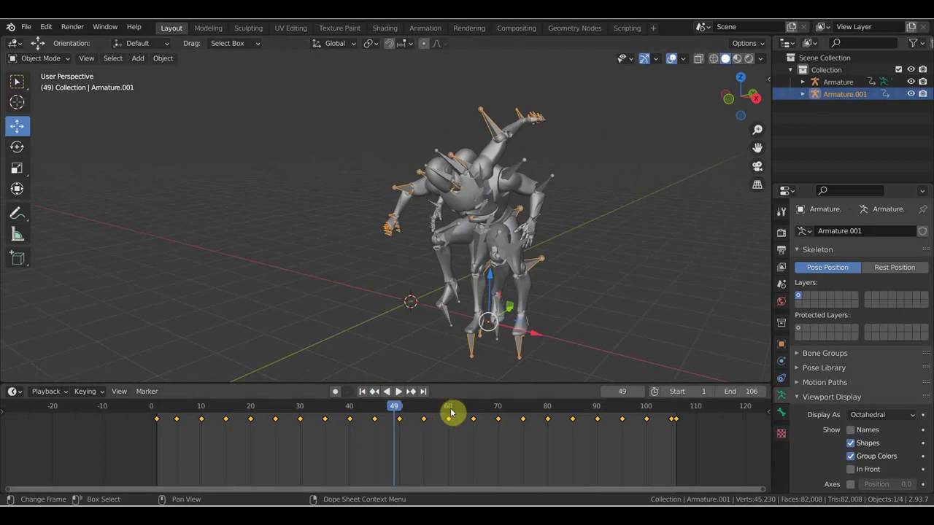
{"action": "left_click", "coordinate": [508, 413]}
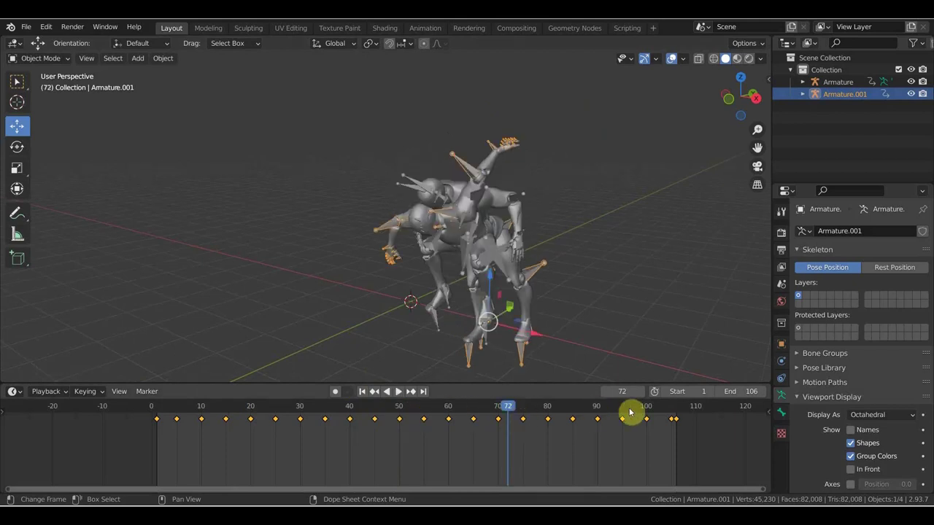
Step: Undo the move so the mannequins stand apart, and reframe both rigs in front view
{"action": "middle_click_drag", "start_coordinate": [521, 275], "coordinate": [531, 257]}
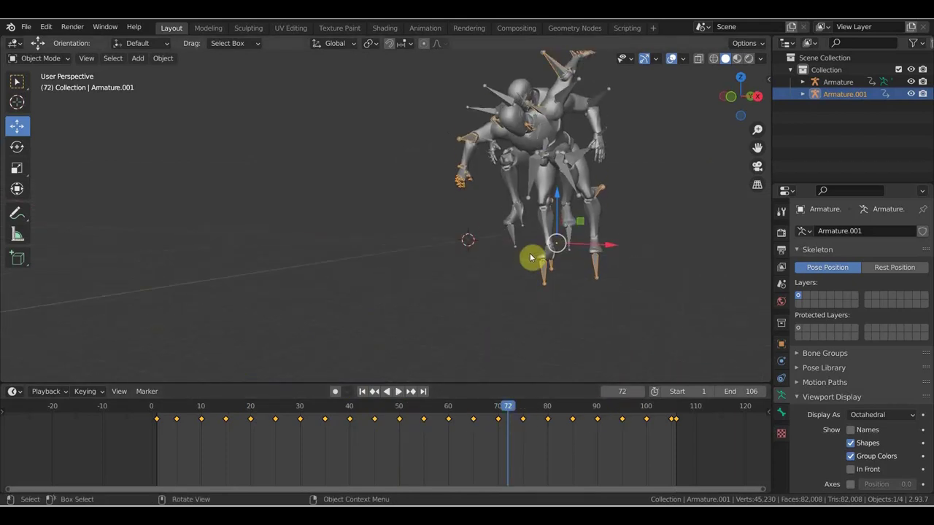
{"action": "key", "text": "ctrl+z"}
{"action": "key", "text": "ctrl+z"}
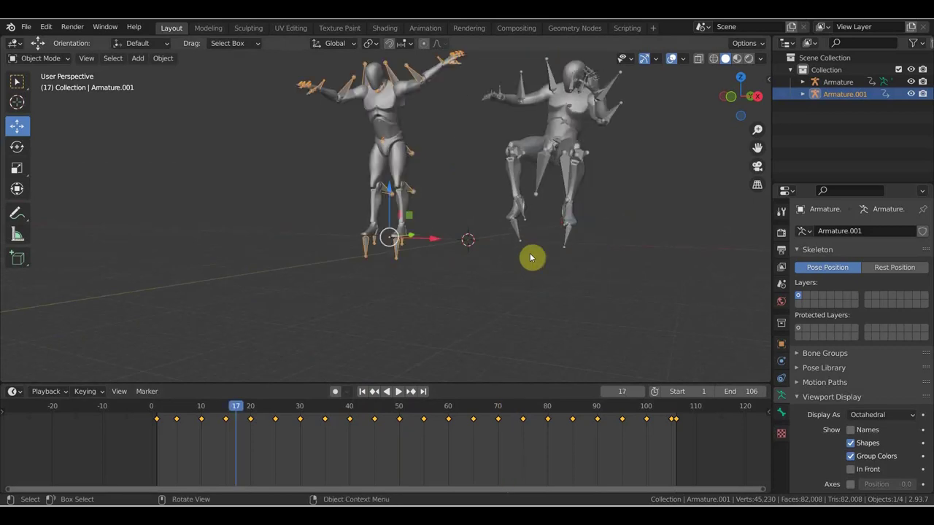
{"action": "key", "text": "KP_1"}
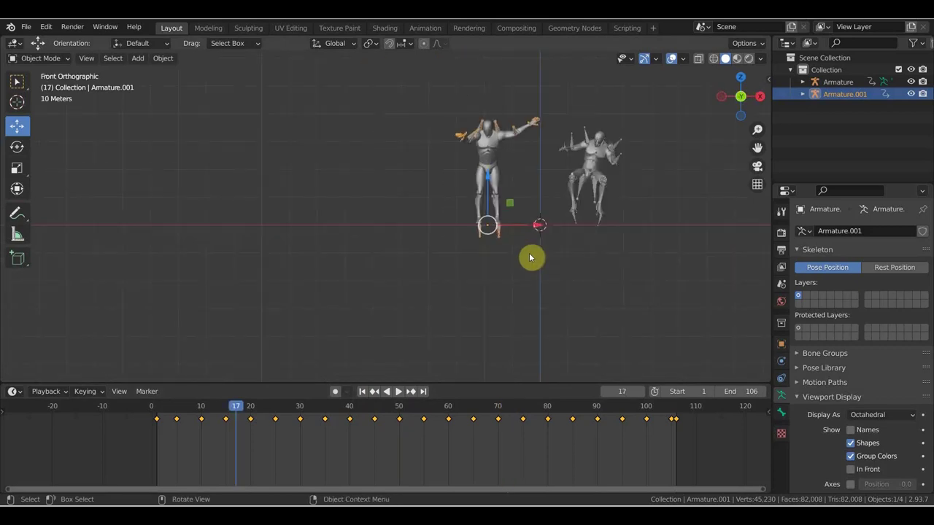
{"action": "scroll", "coordinate": [594, 281], "scroll_direction": "up", "scroll_amount": 3}
{"action": "middle_click_drag", "start_coordinate": [595, 280], "coordinate": [427, 304], "text": "shift"}
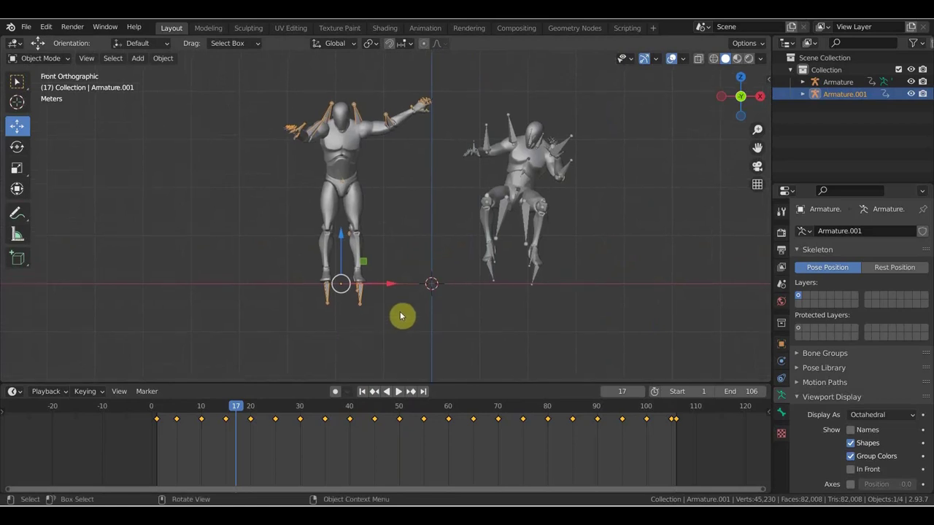
{"action": "middle_click_drag", "start_coordinate": [496, 294], "coordinate": [445, 310], "text": "shift"}
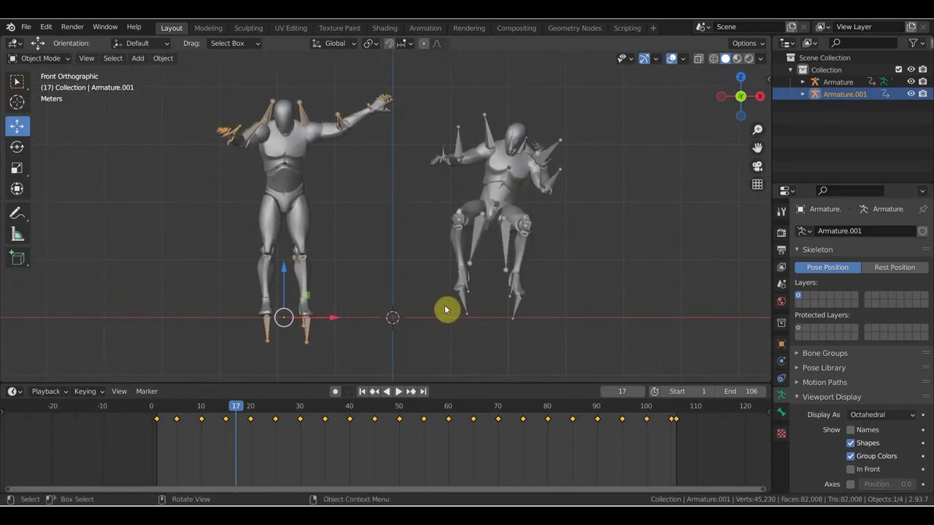